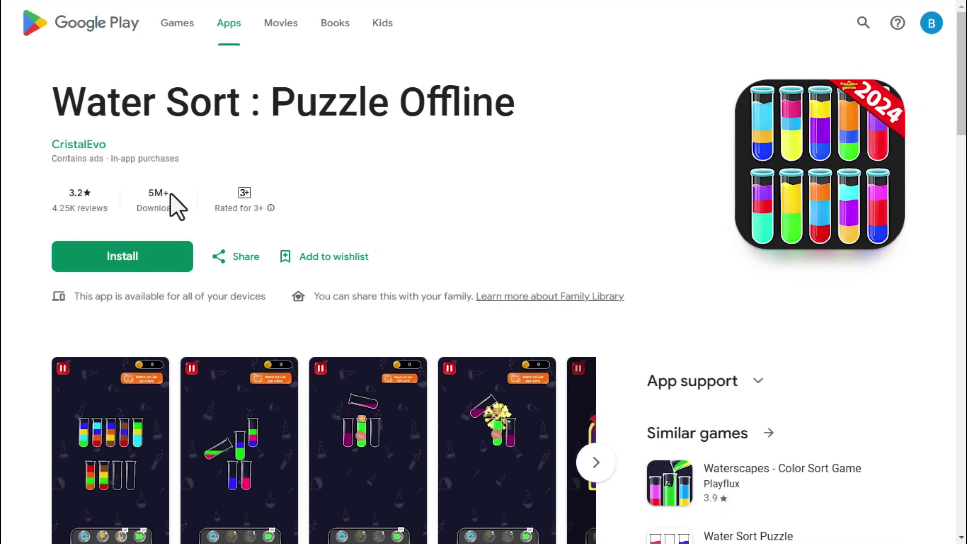
# - Examine the Google Play listings of similar water sort puzzle games, including the Water Sort Puzzle page's downloads and screenshots
pyautogui.scroll(-4, 405, 211)
pyautogui.click(725, 398)
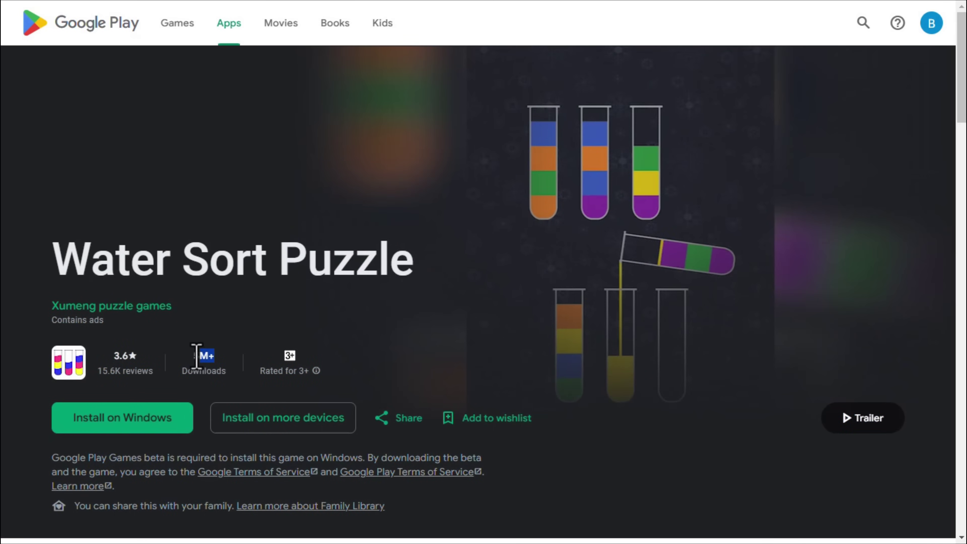
pyautogui.doubleClick(202, 355)
pyautogui.scroll(-12, 421, 331)
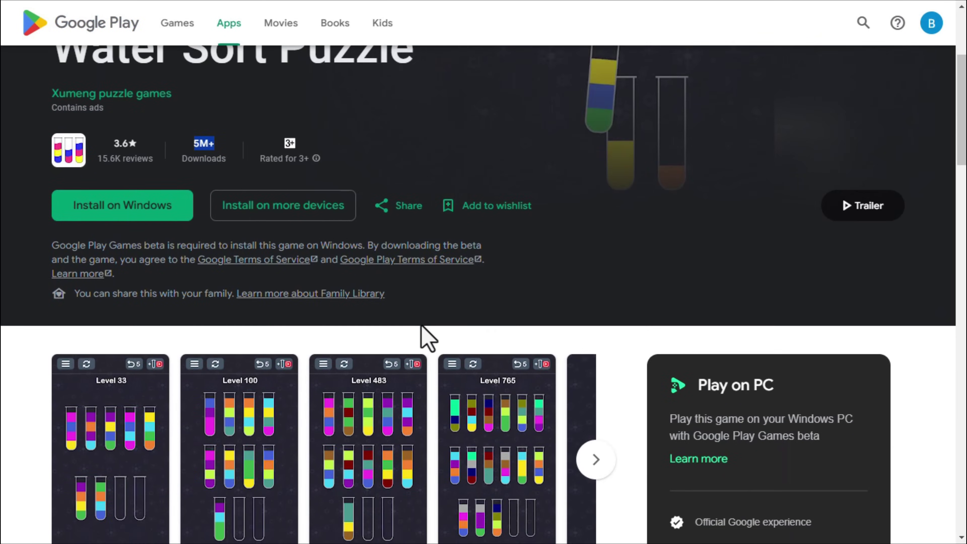
pyautogui.scroll(-8, 537, 339)
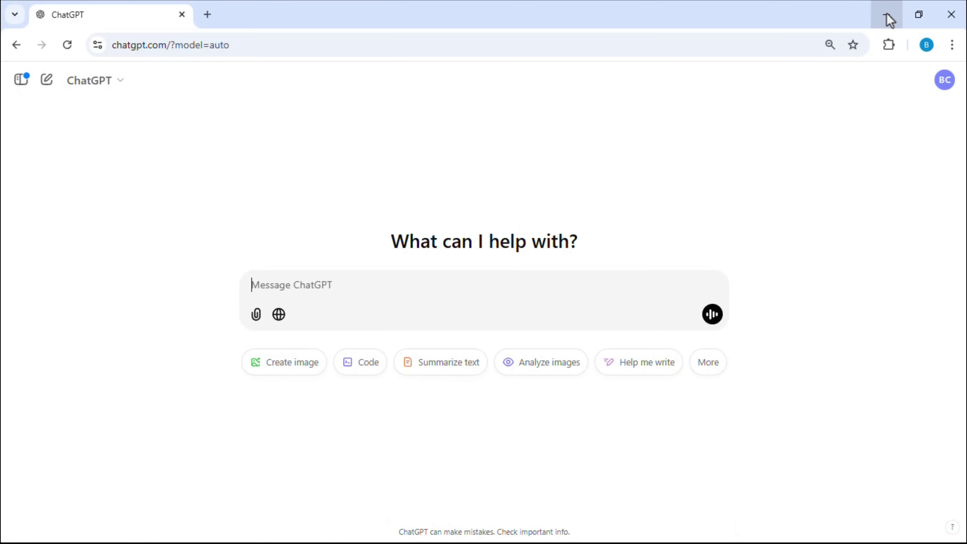
pyautogui.click(887, 15)
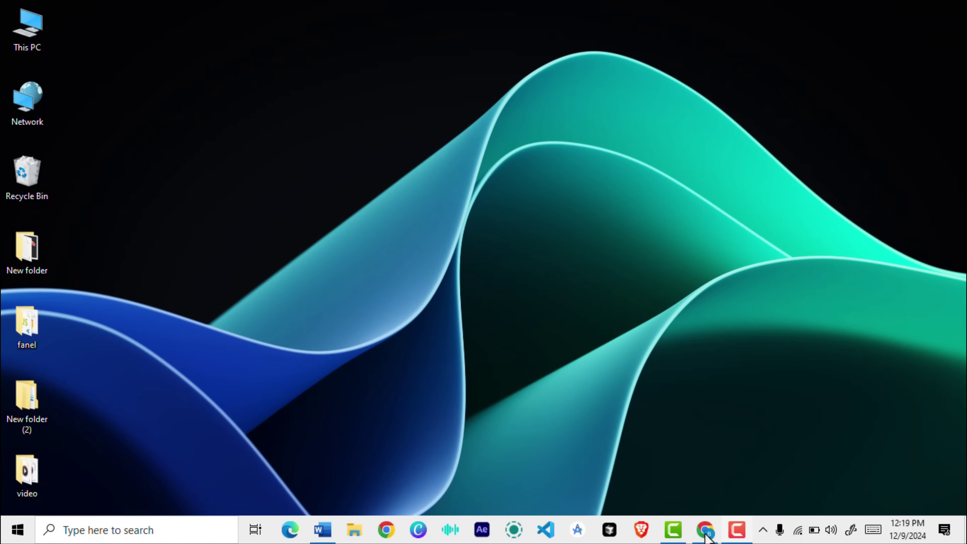
pyautogui.click(706, 533)
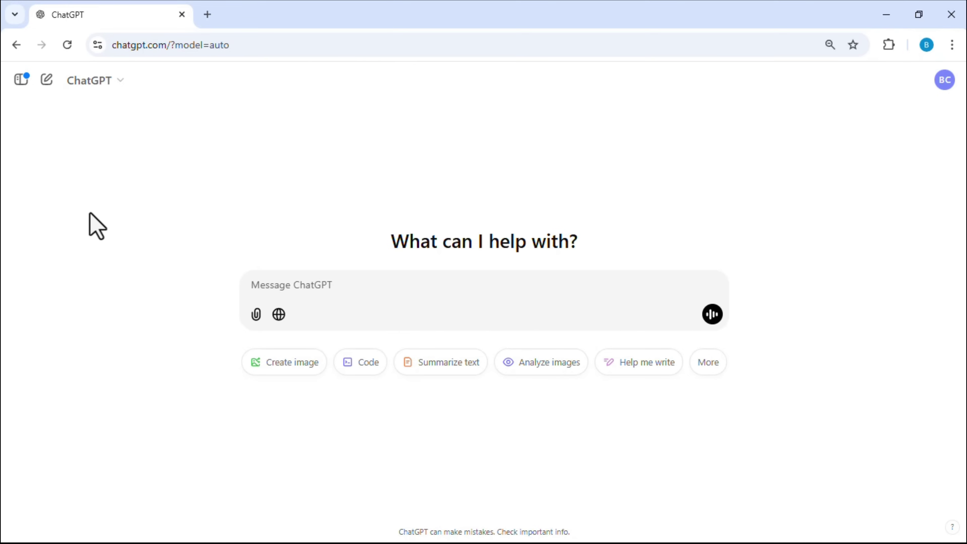
# - Switch to the Word document and copy the whole paragraph with the Water Sort Puzzle Game prompt
pyautogui.click(880, 14)
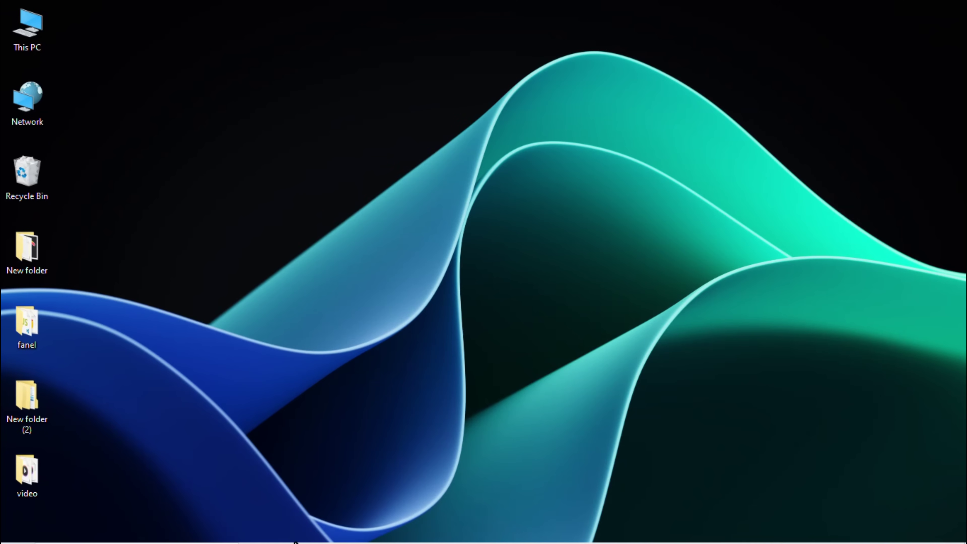
pyautogui.click(319, 534)
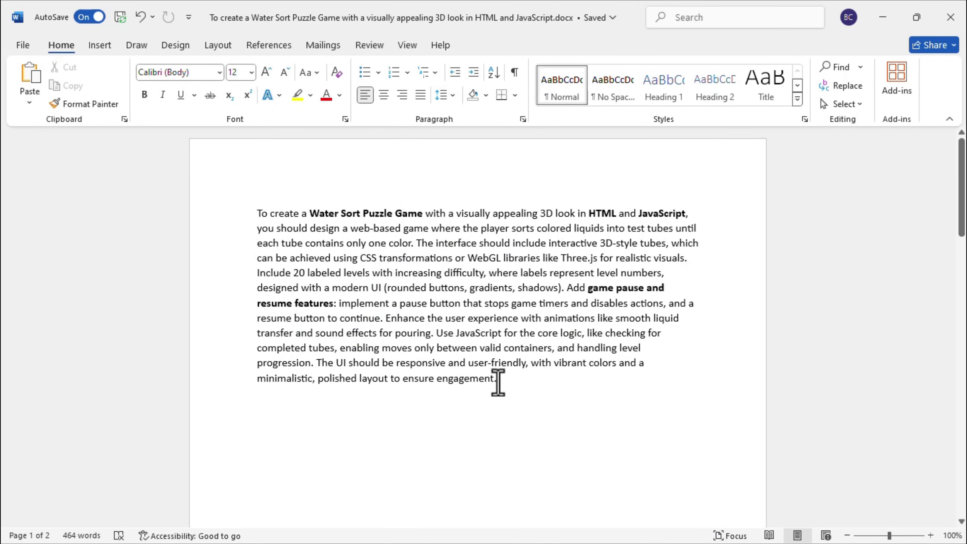
pyautogui.moveTo(473, 379); pyautogui.dragTo(249, 214)
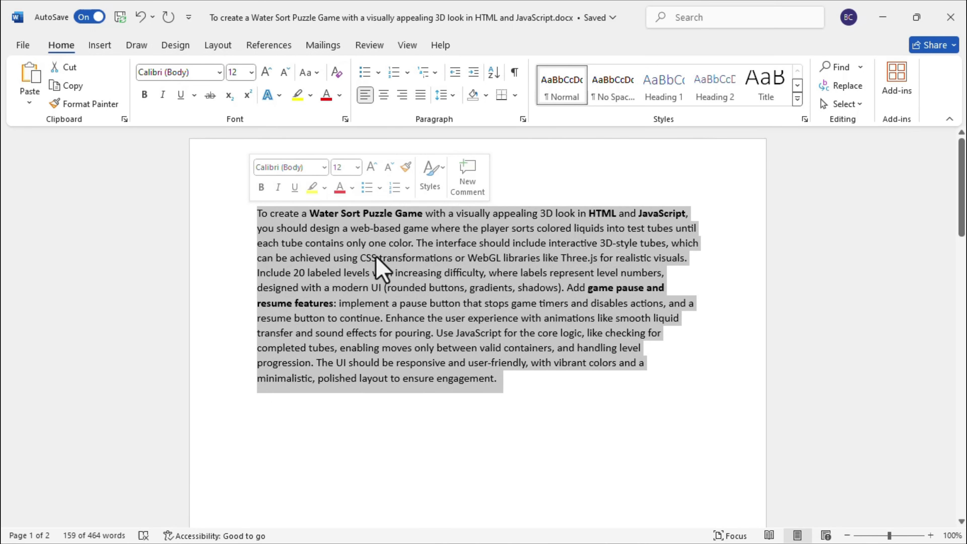
pyautogui.rightClick(381, 267)
pyautogui.click(411, 302)
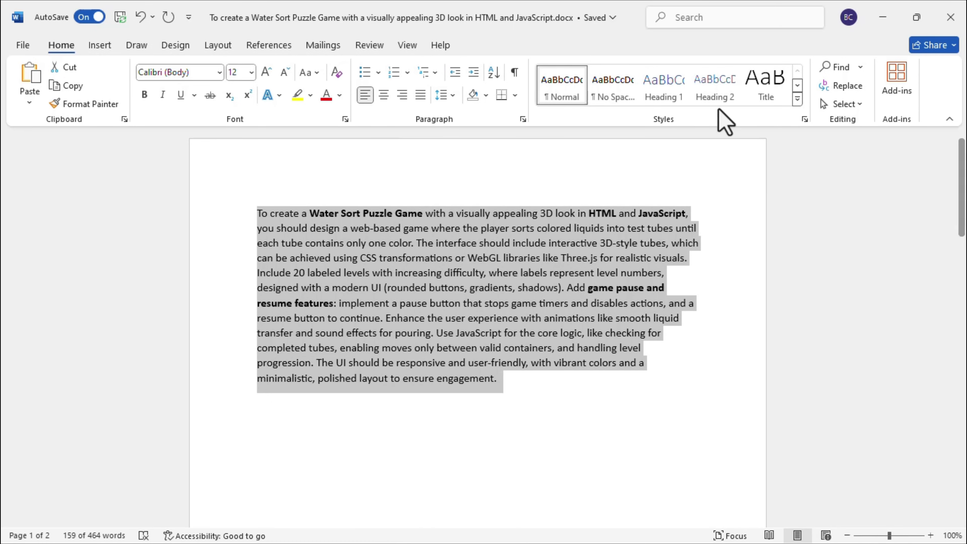
# - Switch to ChatGPT, submit the copied Water Sort Puzzle Game prompt and review the generated code
pyautogui.click(880, 18)
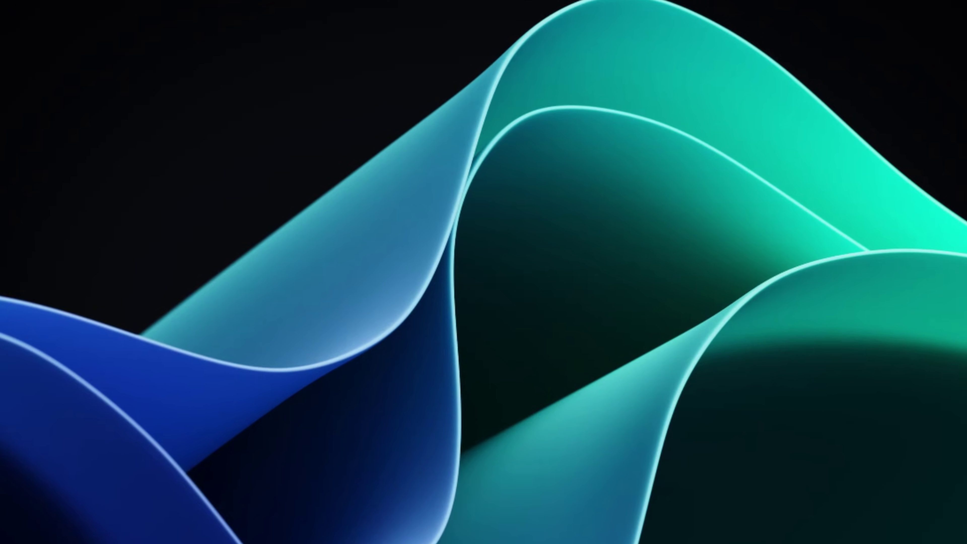
pyautogui.click(708, 533)
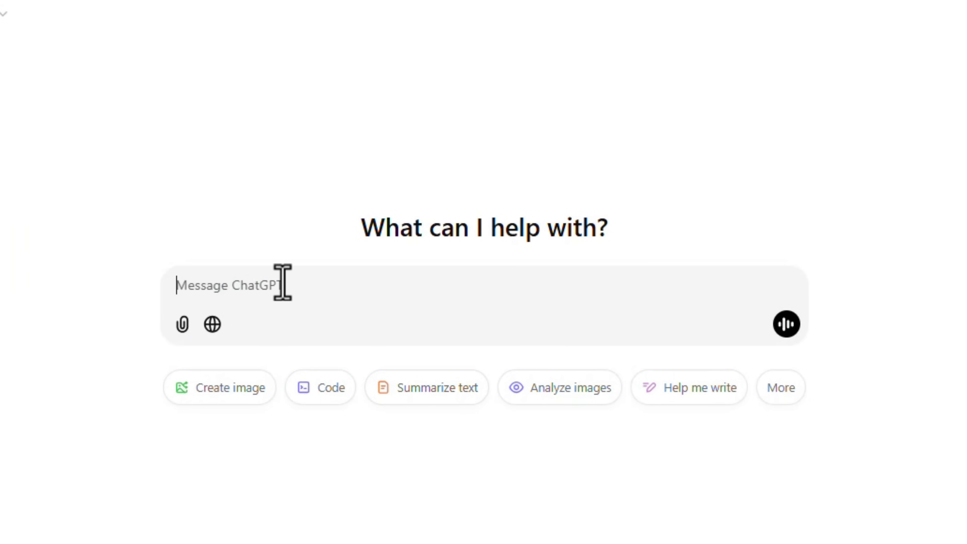
pyautogui.hotkey('ctrl', 'v')
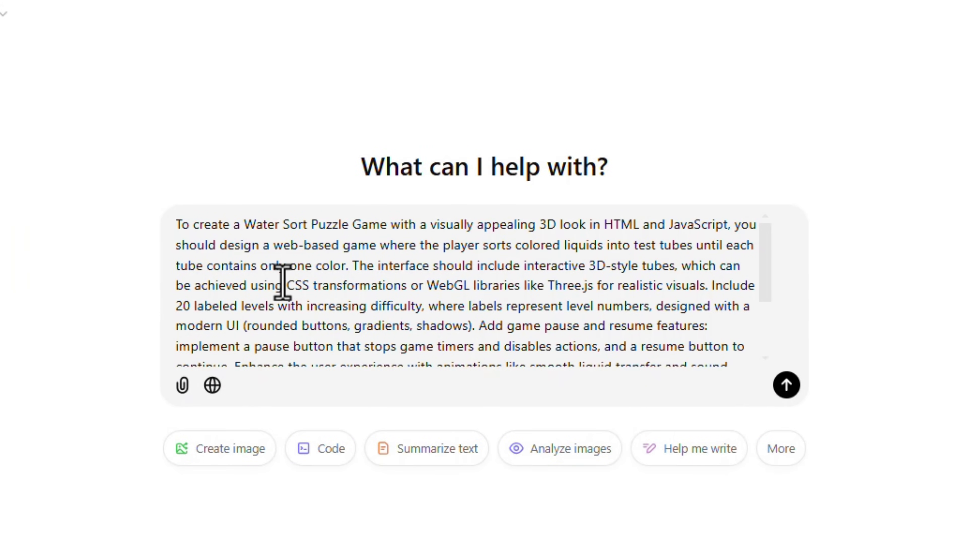
pyautogui.click(777, 392)
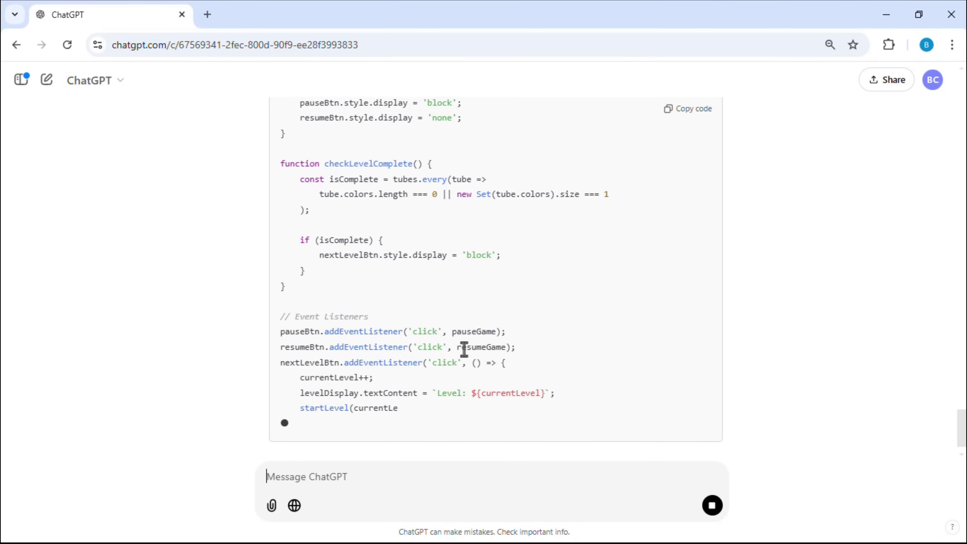
pyautogui.scroll(3, 495, 377)
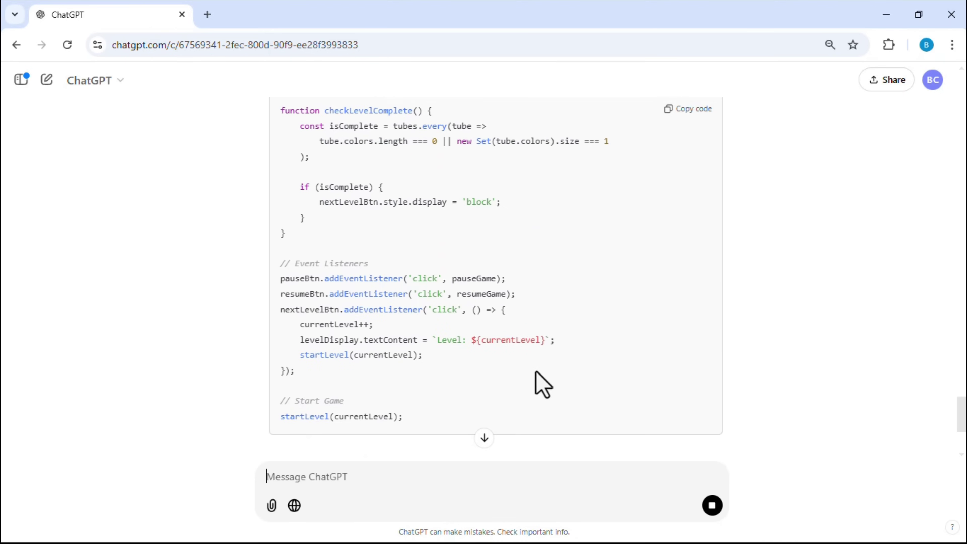
pyautogui.scroll(20, 537, 376)
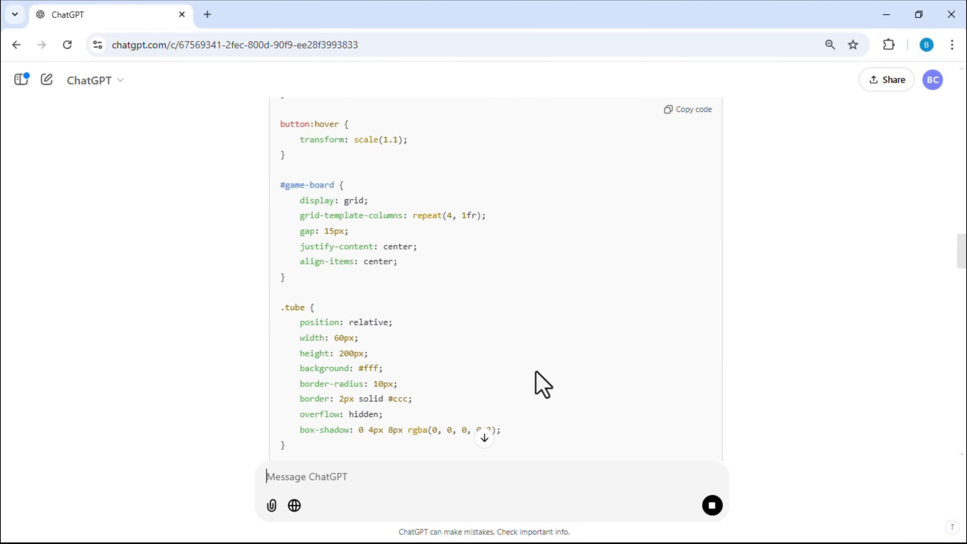
pyautogui.scroll(3, 541, 383)
# - Create a folder named game on the desktop and place it beside the This PC icon
pyautogui.click(886, 15)
pyautogui.rightClick(507, 197)
pyautogui.moveTo(541, 326)
pyautogui.click(685, 327)
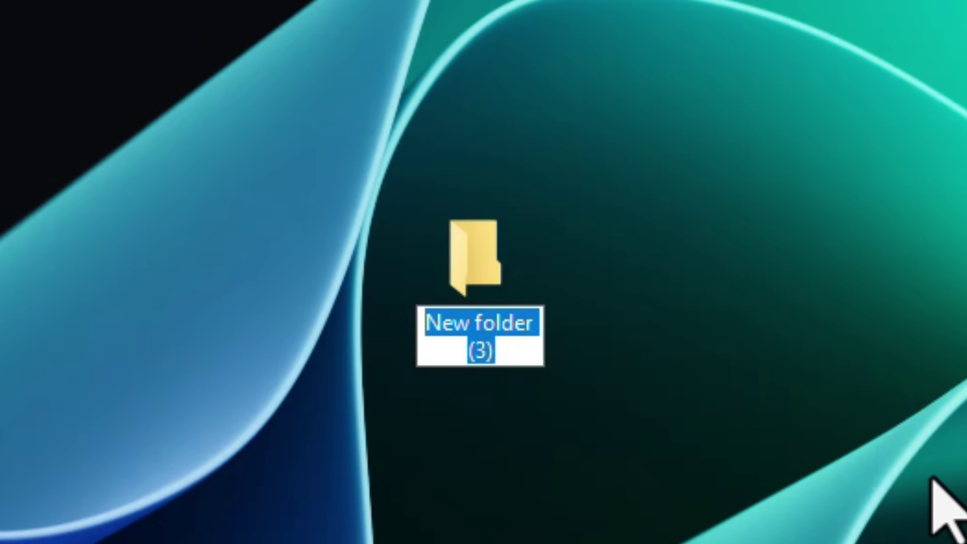
pyautogui.write('game')
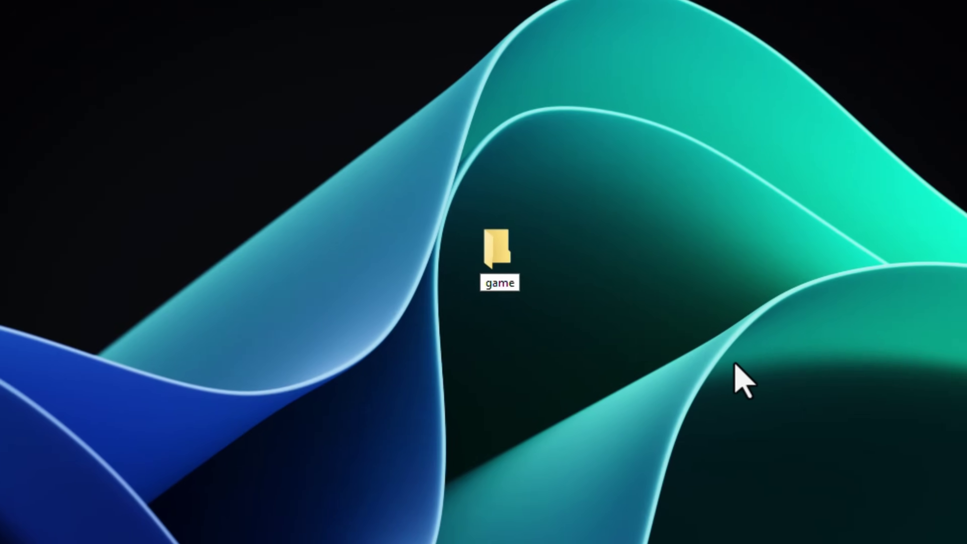
pyautogui.press('Return')
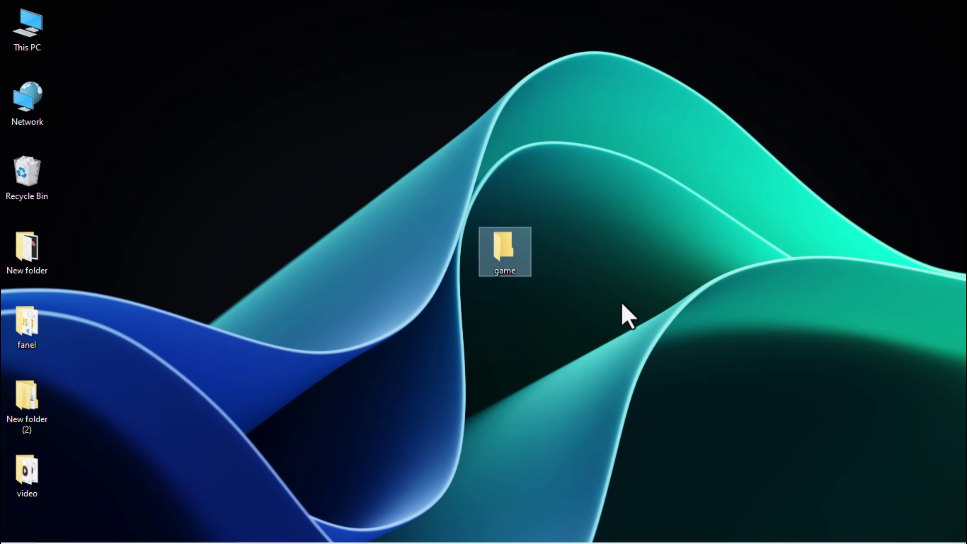
pyautogui.moveTo(445, 223); pyautogui.dragTo(93, 29)
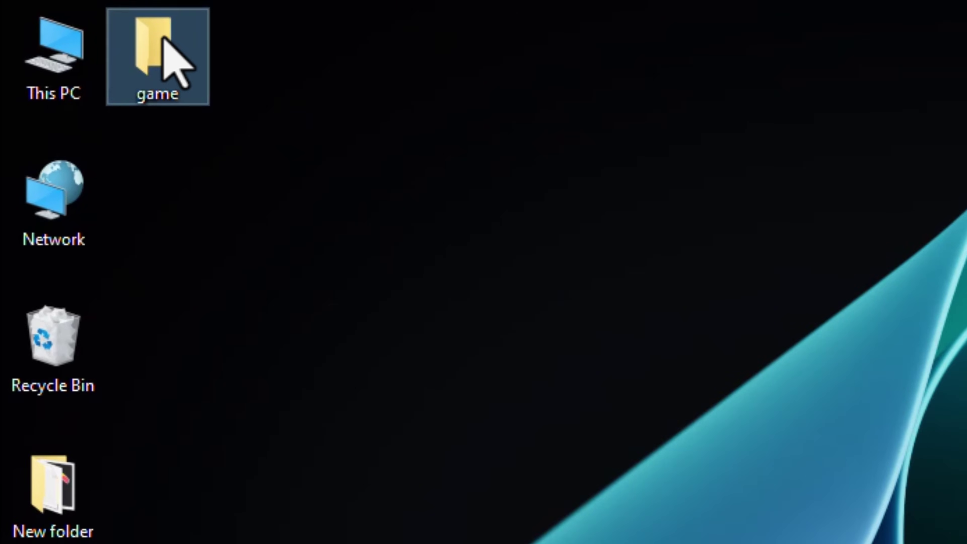
# - Open the game folder in Visual Studio Code without adding a file yet
pyautogui.rightClick(83, 19)
pyautogui.click(274, 119)
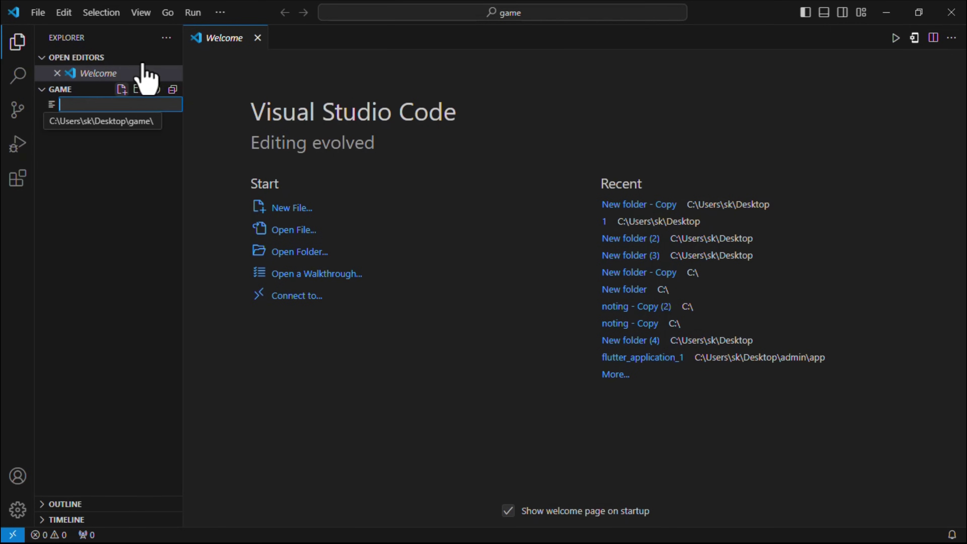
pyautogui.press('Escape')
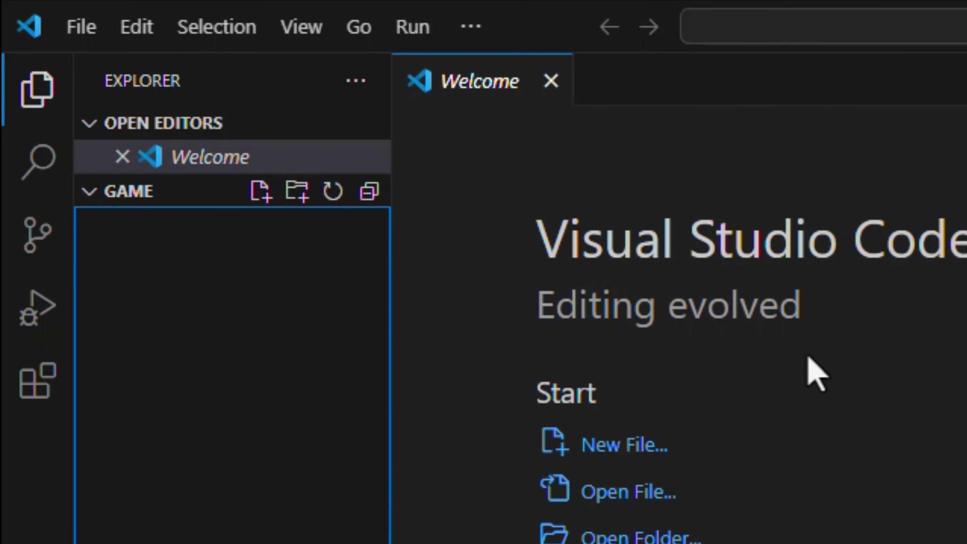
# - Create a file named index.html in the game folder and close the Welcome page
pyautogui.click(260, 191)
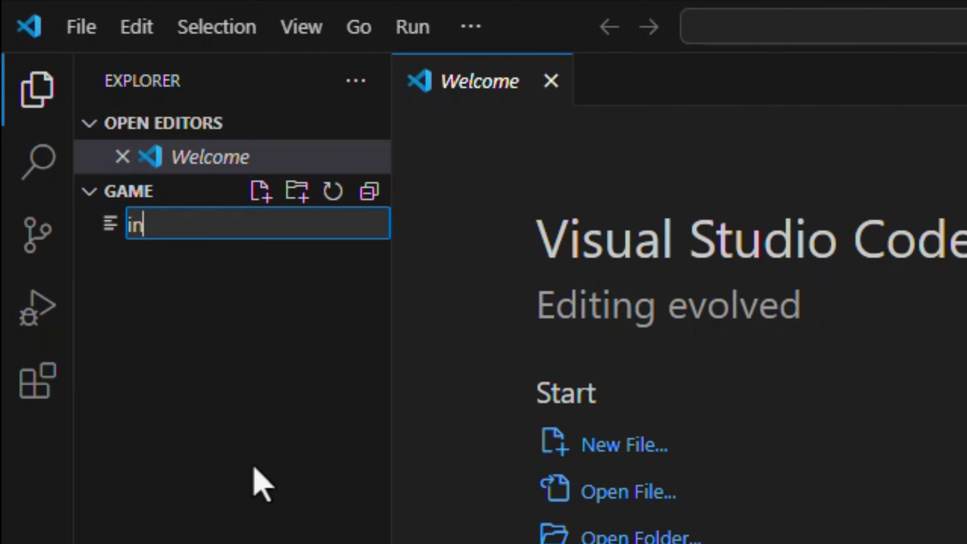
pyautogui.write('index.html')
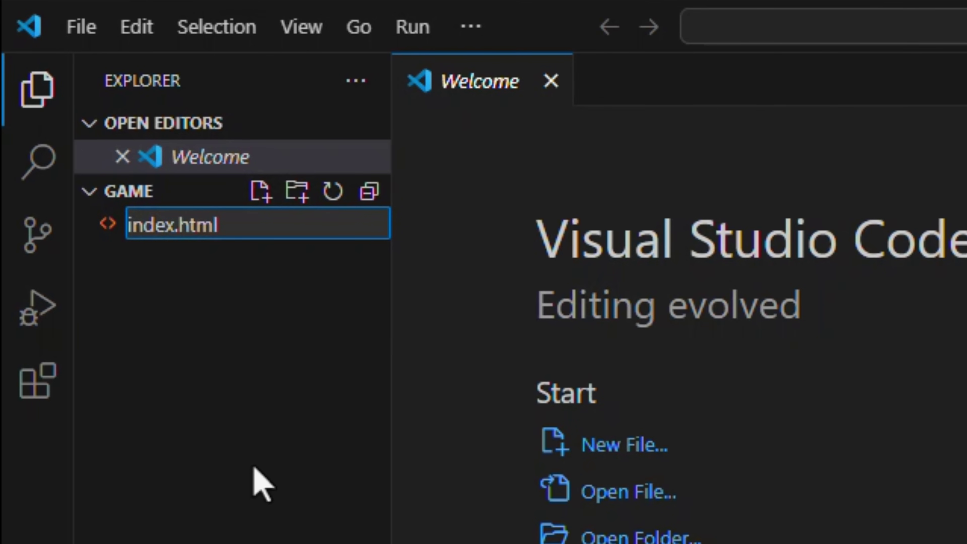
pyautogui.press('Return')
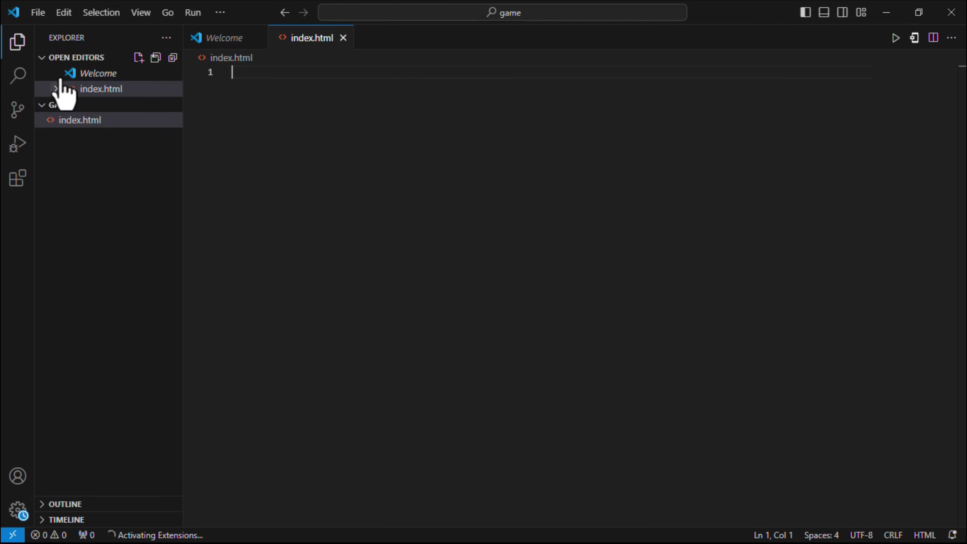
pyautogui.click(57, 73)
# - Copy the HTML code from the ChatGPT response and paste it into index.html in Visual Studio Code
pyautogui.click(894, 17)
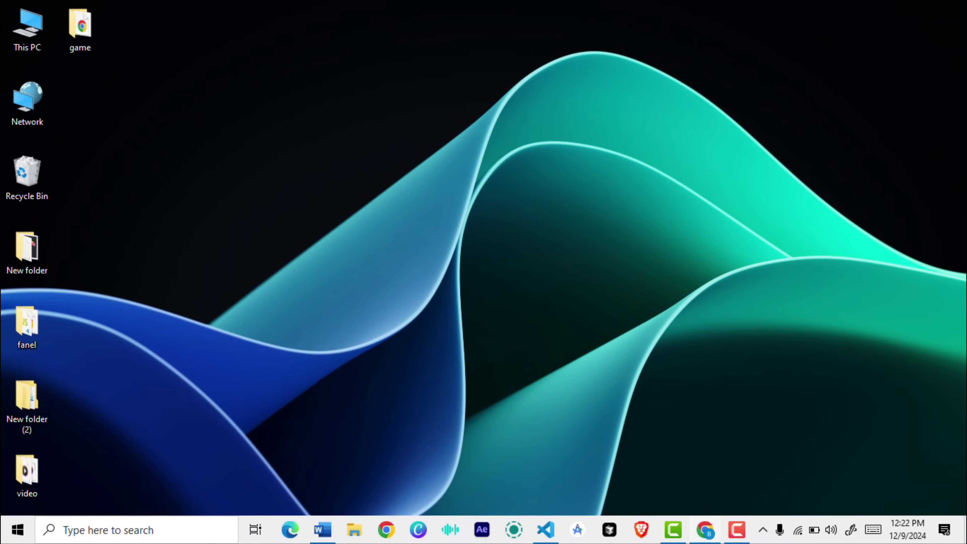
pyautogui.click(704, 529)
pyautogui.scroll(20, 464, 342)
pyautogui.scroll(-4, 653, 260)
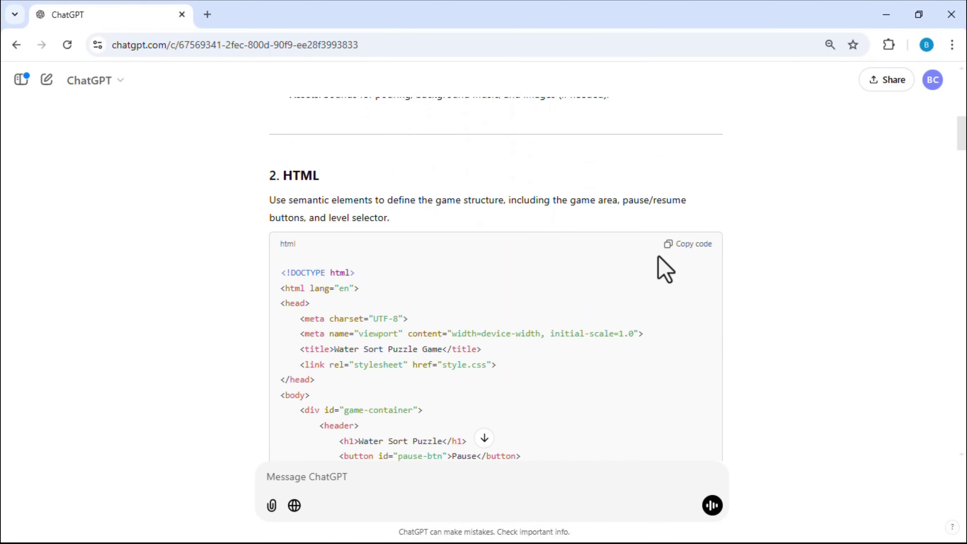
pyautogui.click(883, 9)
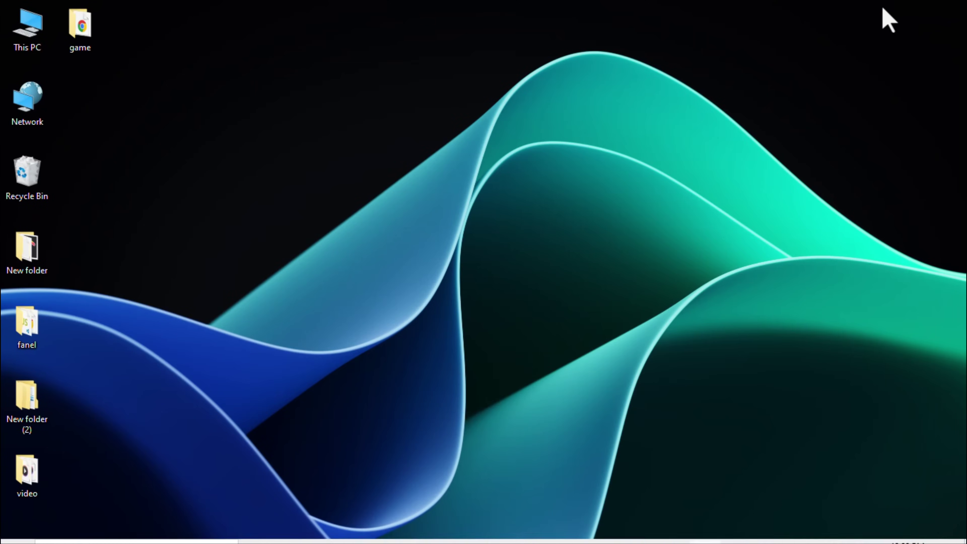
pyautogui.click(545, 530)
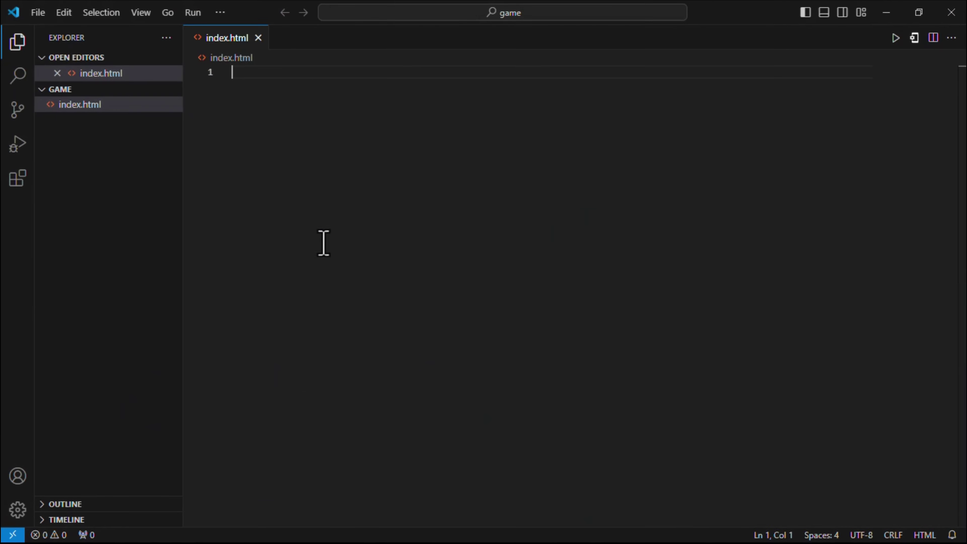
pyautogui.write('<!DOCTYPE html> <html lang="en"> <head>     <meta charset="UTF-8">     <meta name="viewport" content="width=device-width, initial-scale=1.0">     <title>Water Sort Puzzle Game</title>     <link rel="stylesheet" href="style.css"> </head> <body>     <div id="game-container">         <header>             <h1>Water Sort Puzzle</h1>             <button id="pause-btn">Pause</button>             <button id="resume-btn" style="display: none;">Resume</button>         </header>         <main id="game-board">             <!-- Tubes will be dynamically generated here -->         </main>         <footer>             <div id="level-display">Level: 1</div>             <button id="next-level-btn" style="display: none;">Next Level</button>         </footer>     </div>     <script src="script.js"></script> </body> </html>')
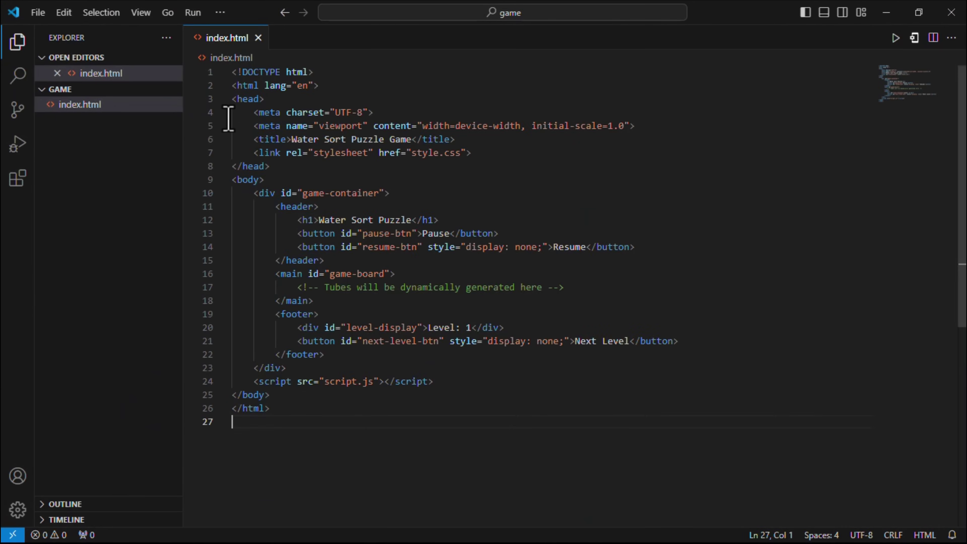
# - Create a file named style.css in the game folder, matching the stylesheet reference in index.html
pyautogui.moveTo(460, 153); pyautogui.dragTo(411, 153)
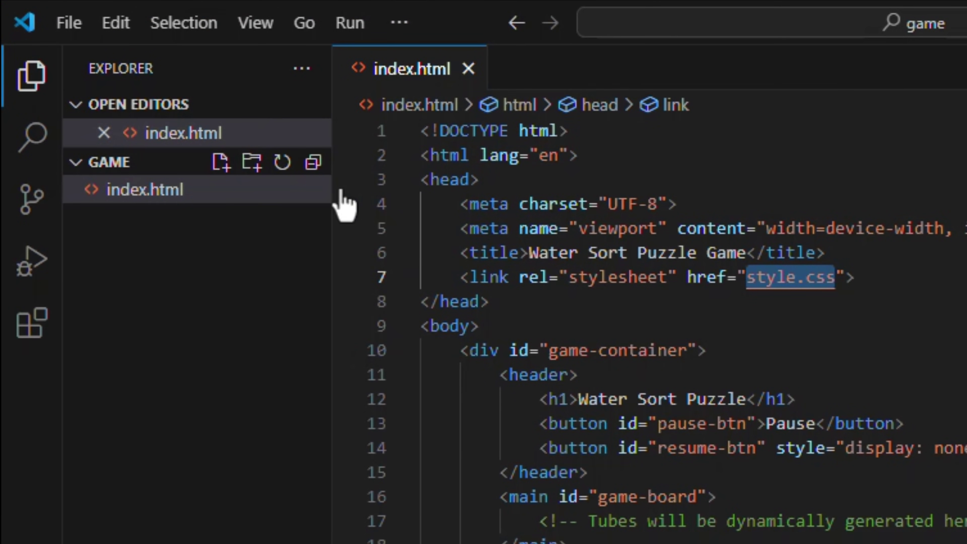
pyautogui.click(220, 164)
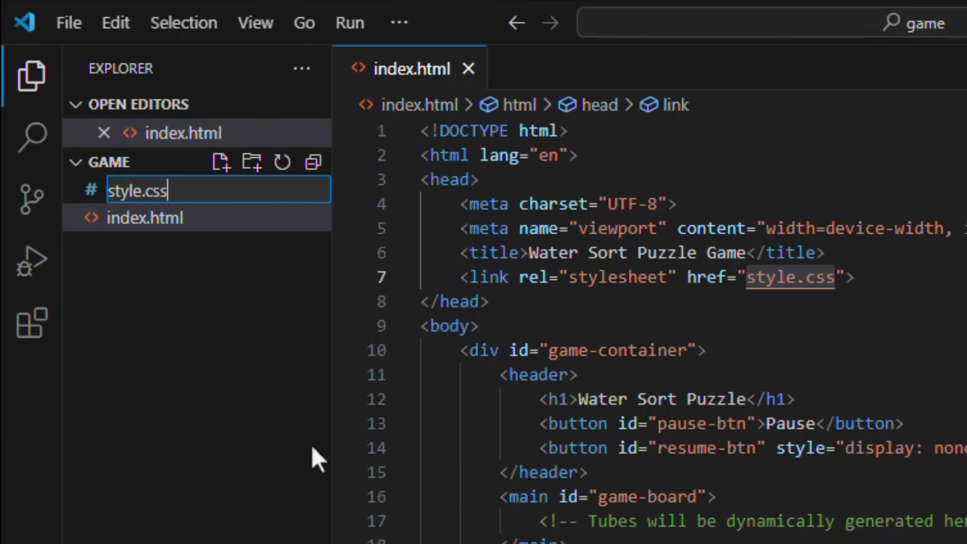
pyautogui.press('Return')
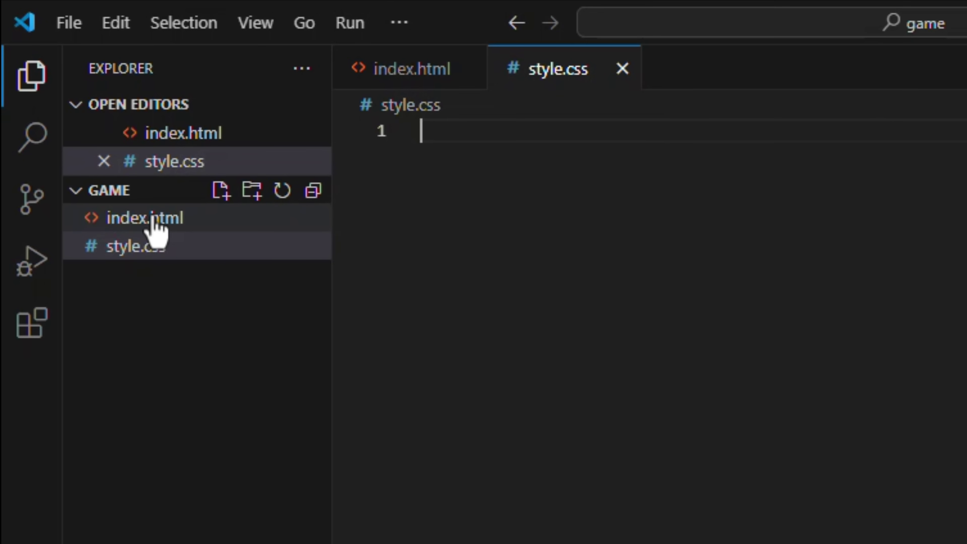
# - Create a file named script.js in the game folder, matching the script reference in index.html
pyautogui.click(155, 219)
pyautogui.moveTo(911, 264); pyautogui.dragTo(451, 264)
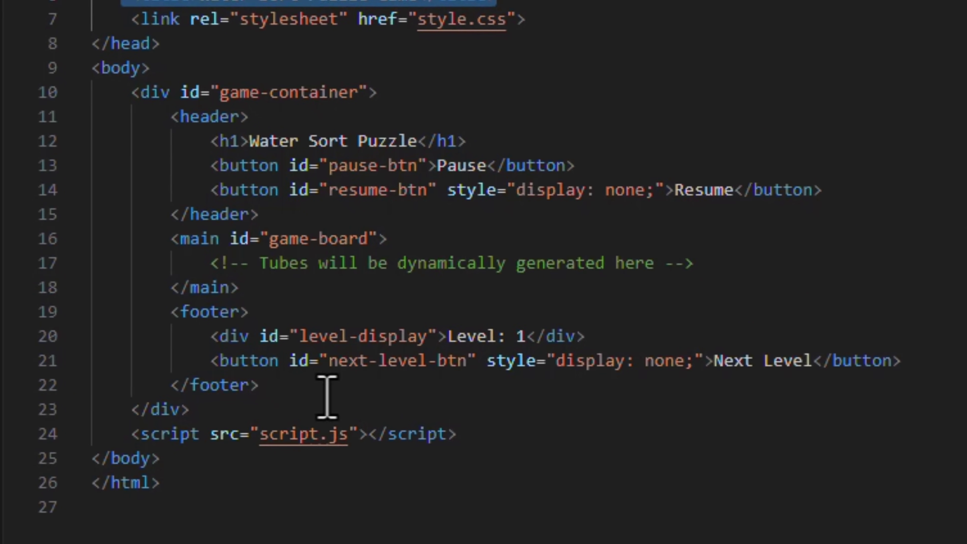
pyautogui.click(354, 436)
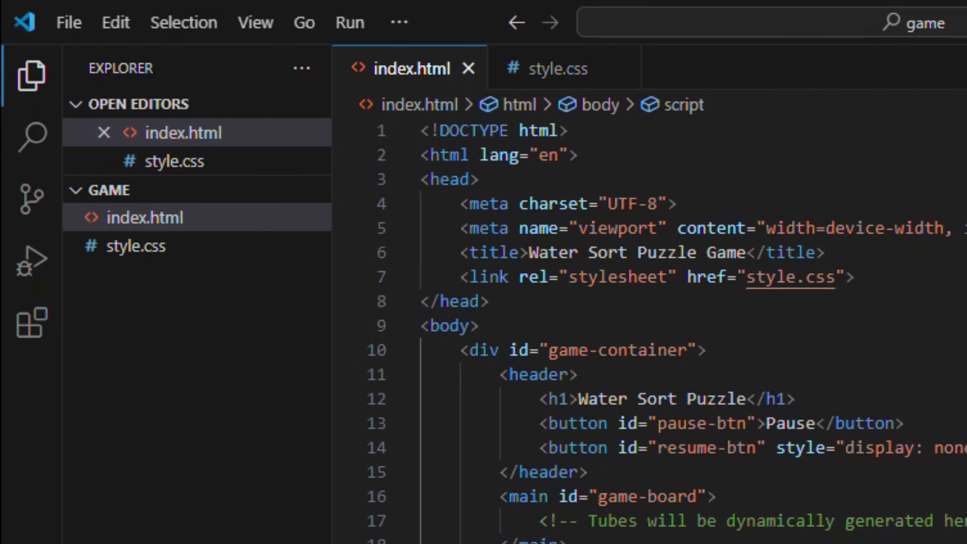
pyautogui.click(221, 190)
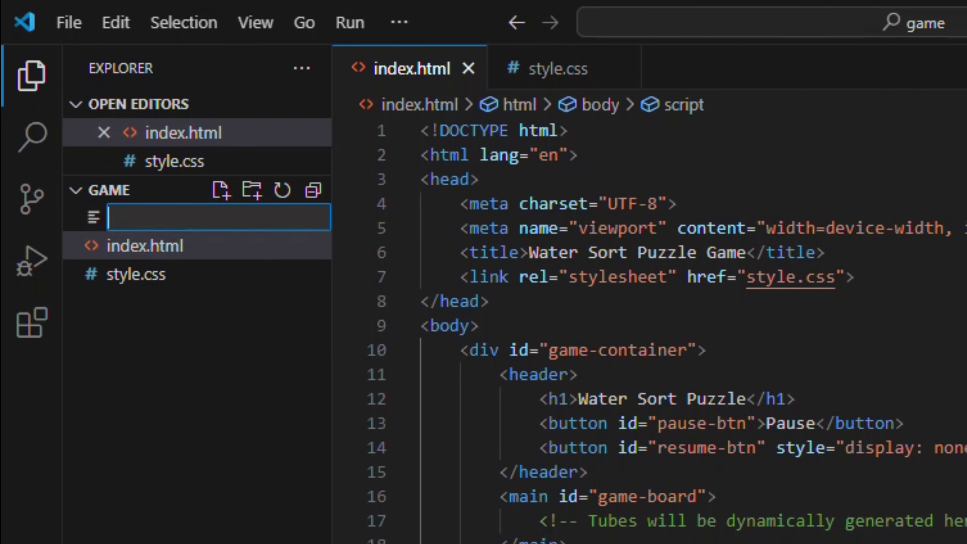
pyautogui.press('Return')
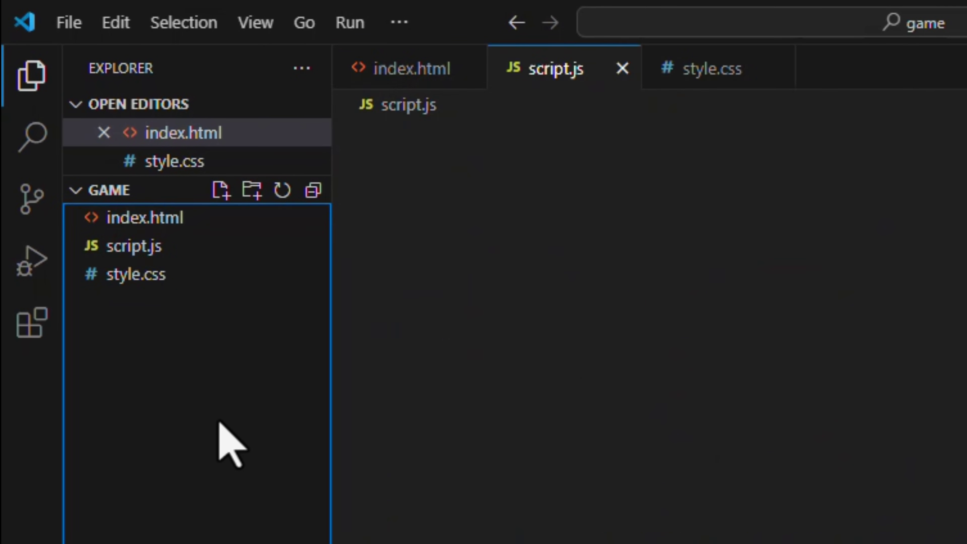
# - Copy the CSS code from the ChatGPT response and paste it into style.css in Visual Studio Code
pyautogui.hotkey('alt', 'Tab')
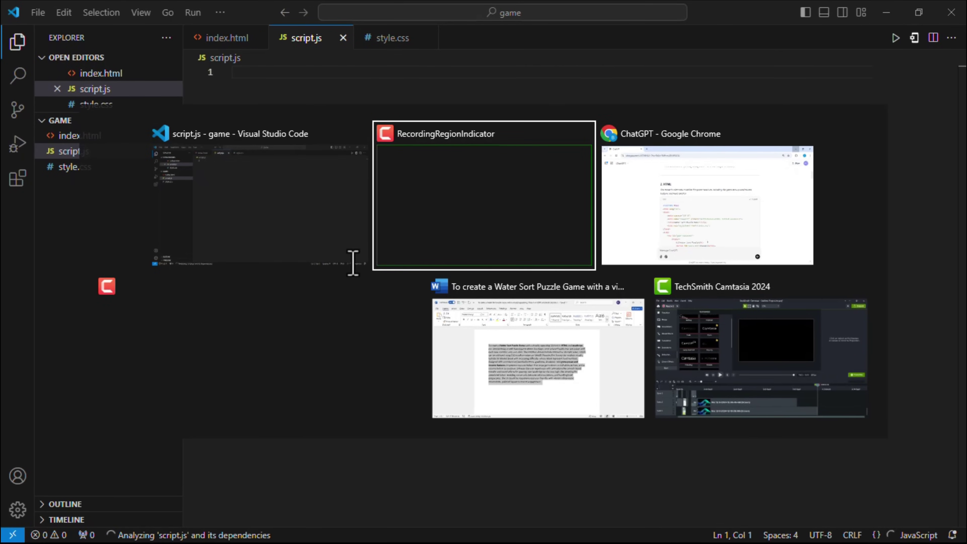
pyautogui.hotkey('alt', 'Tab')
pyautogui.scroll(-10, 359, 274)
pyautogui.scroll(-6, 419, 244)
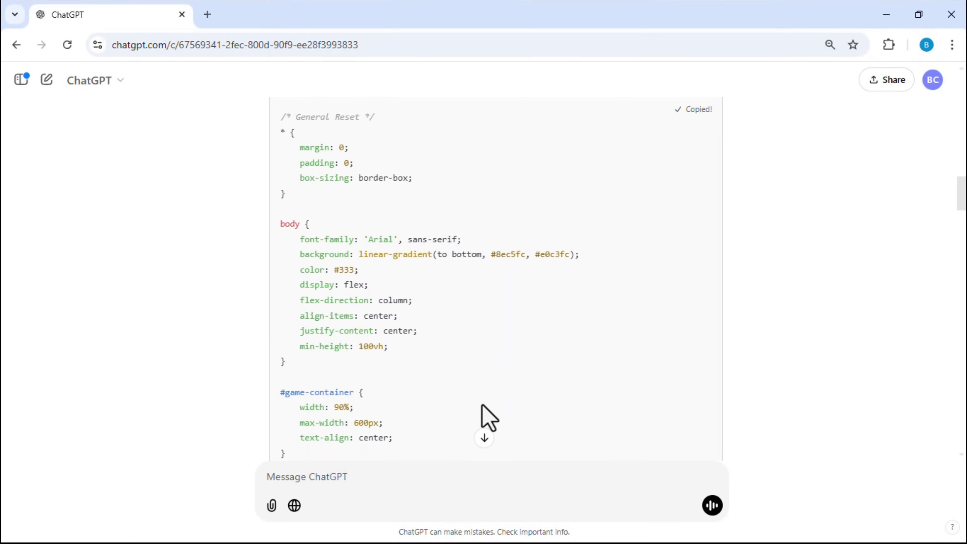
pyautogui.hotkey('alt', 'Tab')
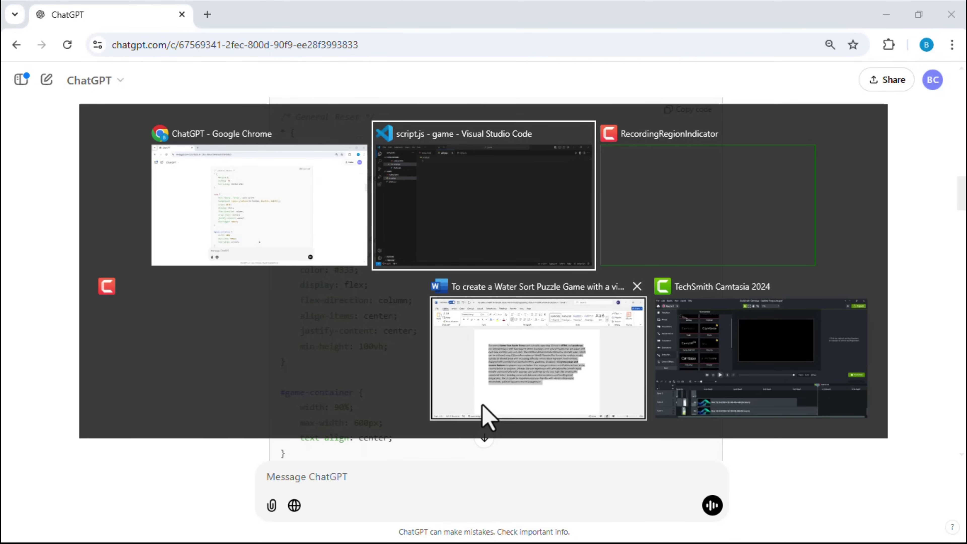
pyautogui.click(431, 227)
pyautogui.click(78, 168)
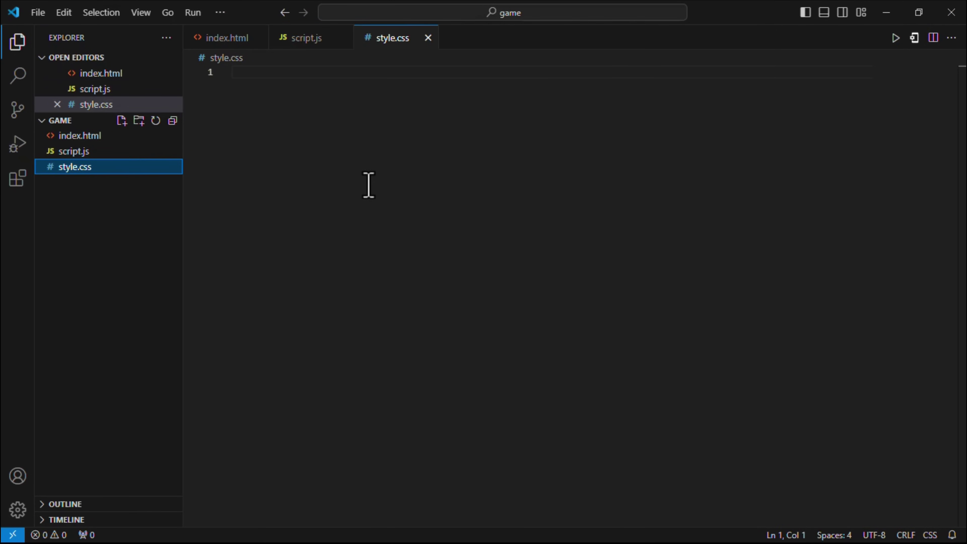
pyautogui.hotkey('ctrl', 'v')
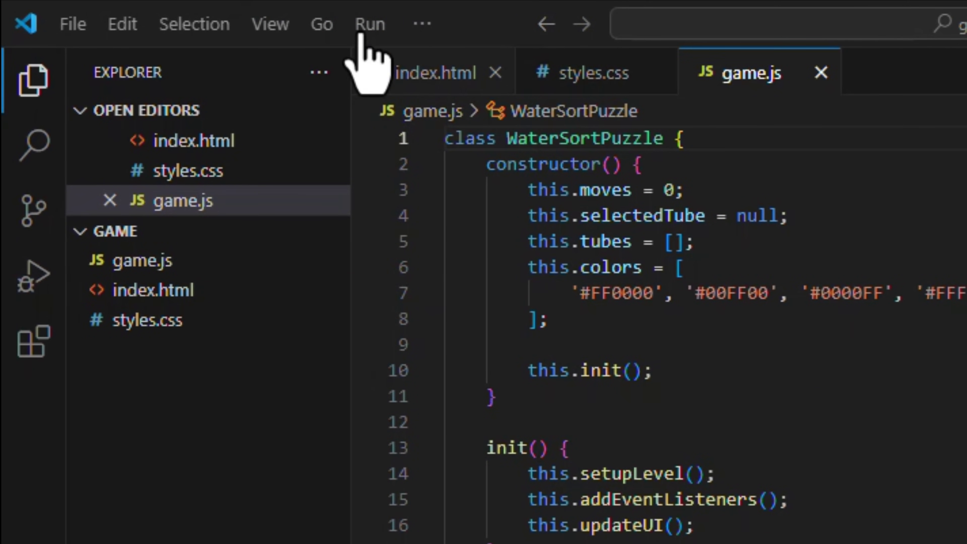
# - Start debugging the game with the Web App (Chrome) debugger
pyautogui.click(367, 25)
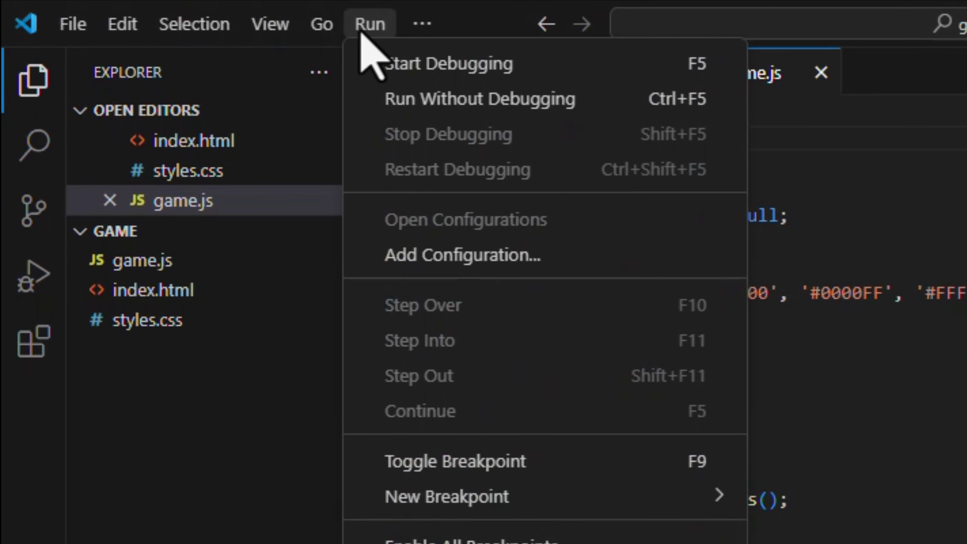
pyautogui.click(483, 71)
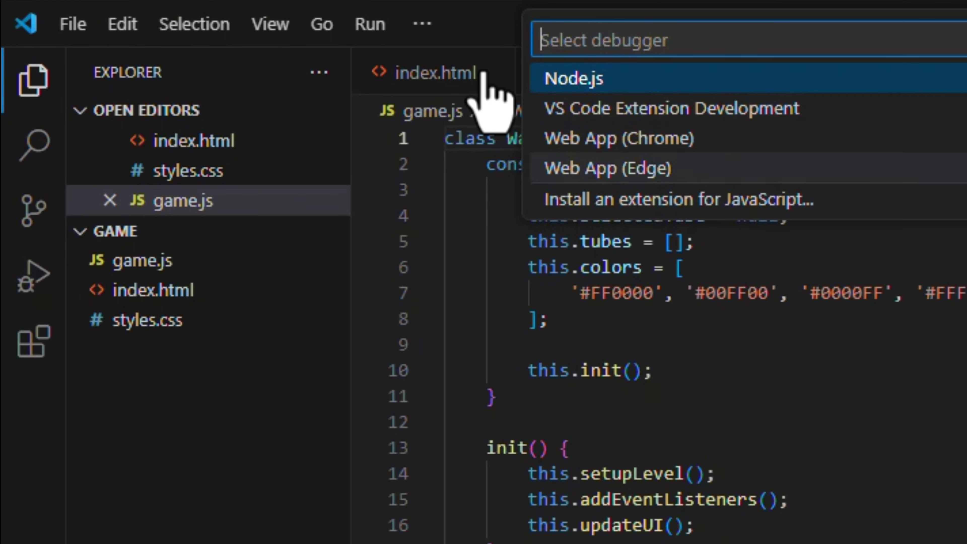
pyautogui.click(619, 138)
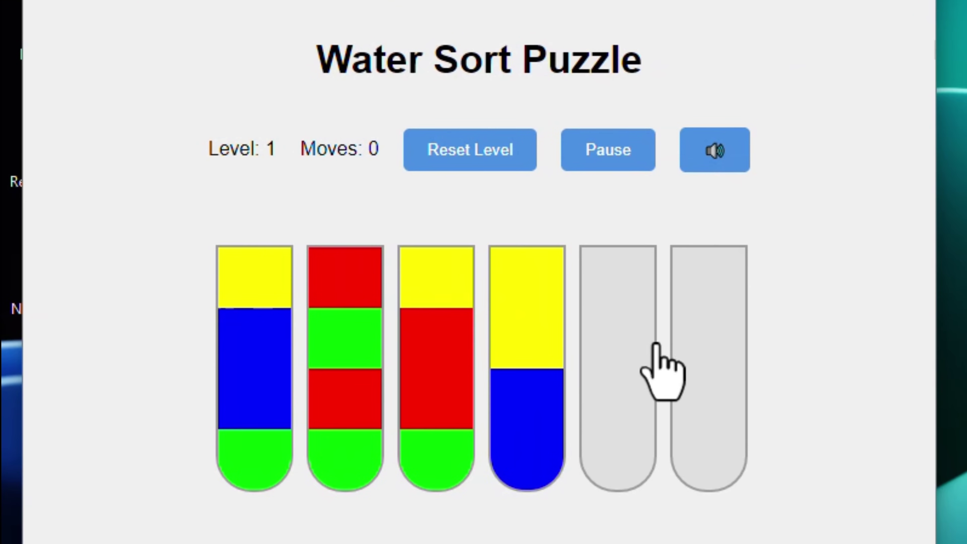
# - Test the game by pouring both yellow layers from the fourth tube into the empty fifth tube
pyautogui.click(437, 319)
pyautogui.click(579, 377)
pyautogui.click(571, 377)
pyautogui.click(583, 377)
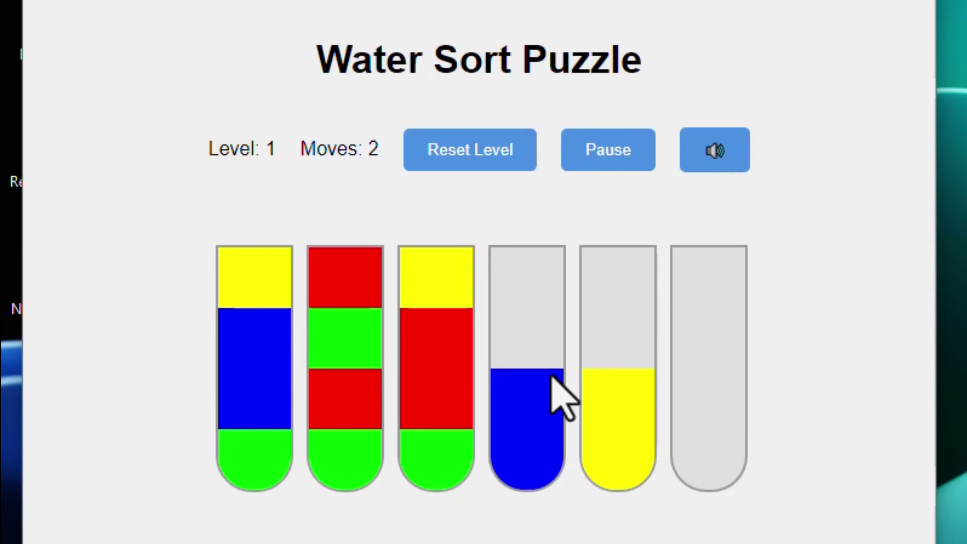
# - Pour the third tube's yellow layer into the fifth tube and its two red layers into the sixth
pyautogui.click(436, 365)
pyautogui.click(611, 411)
pyautogui.click(415, 364)
pyautogui.click(687, 430)
pyautogui.click(453, 432)
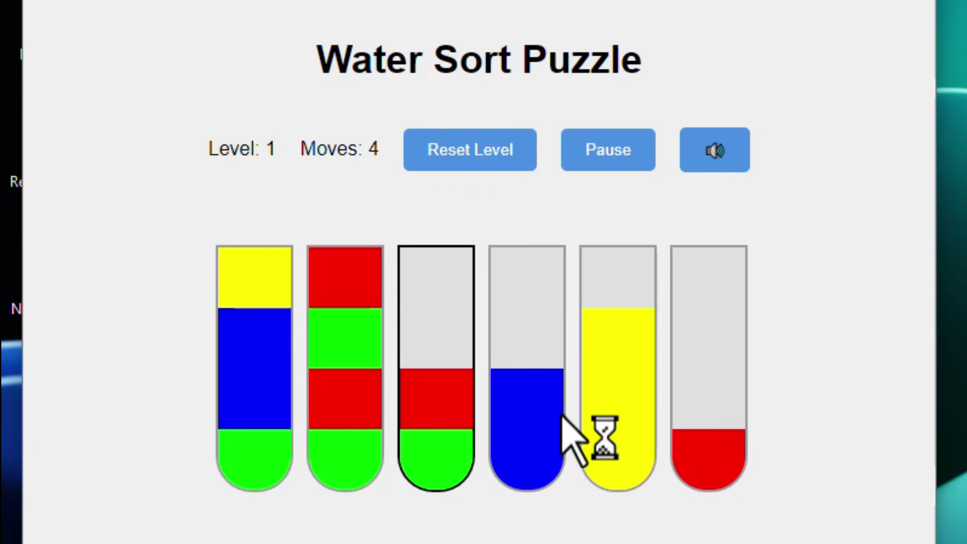
pyautogui.click(701, 438)
# - Sort the second tube by pouring its red layers into the sixth tube and its upper green layer into the third
pyautogui.click(324, 399)
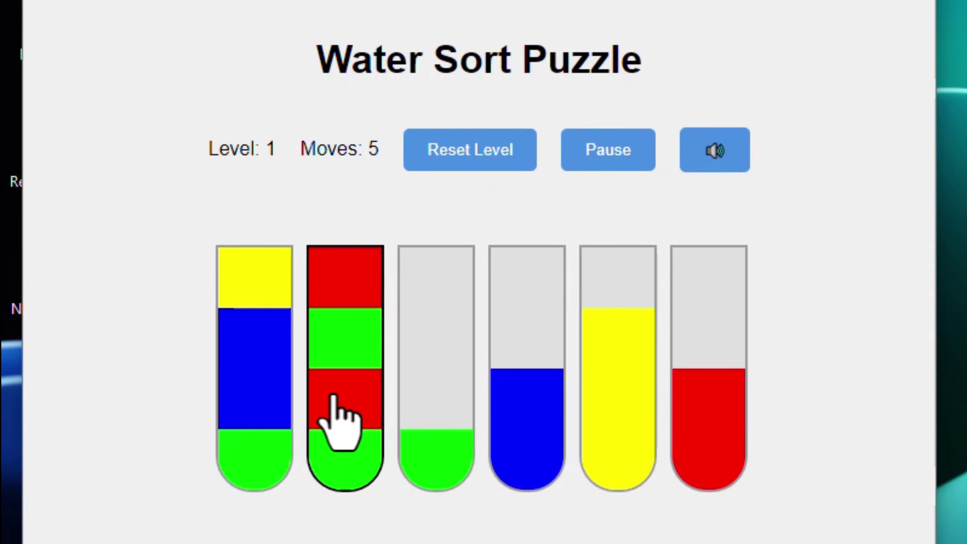
pyautogui.click(683, 449)
pyautogui.click(341, 410)
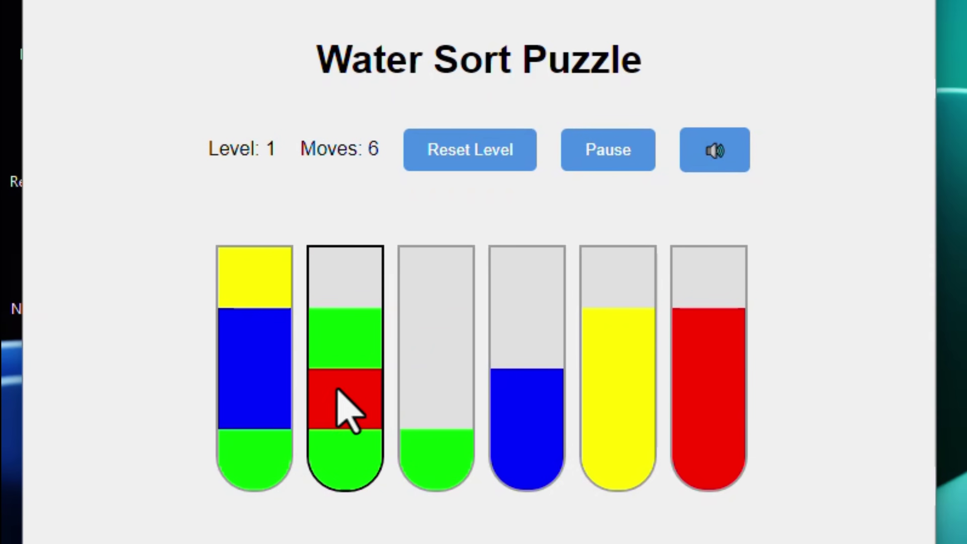
pyautogui.click(344, 391)
pyautogui.click(712, 400)
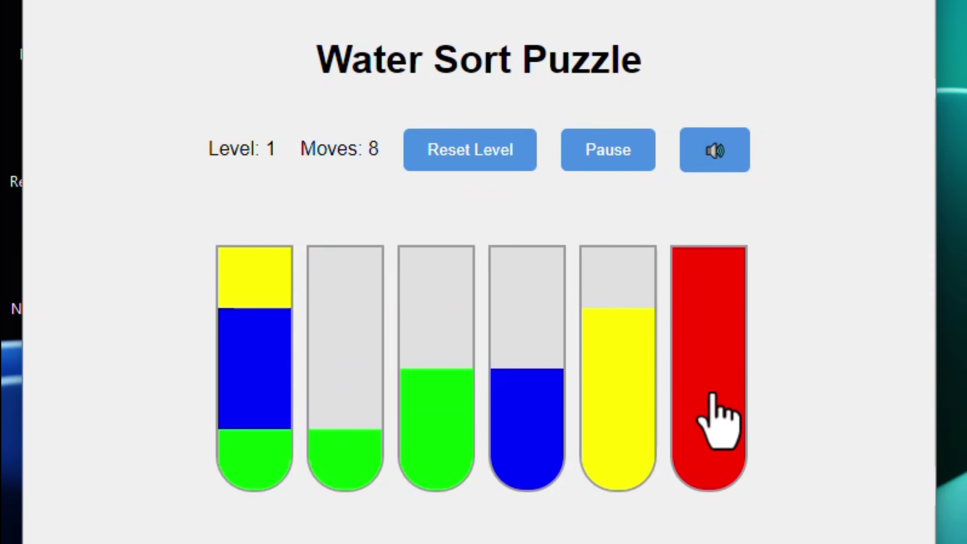
# - Pour the first tube's yellow layer into the fifth tube and its two blue layers into the fourth
pyautogui.click(218, 360)
pyautogui.click(611, 373)
pyautogui.click(259, 362)
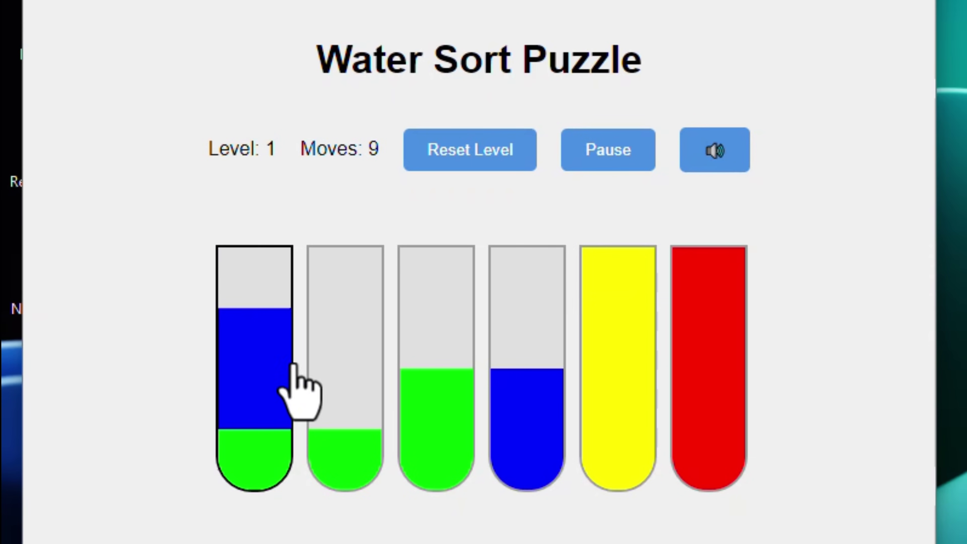
pyautogui.click(540, 396)
pyautogui.click(240, 409)
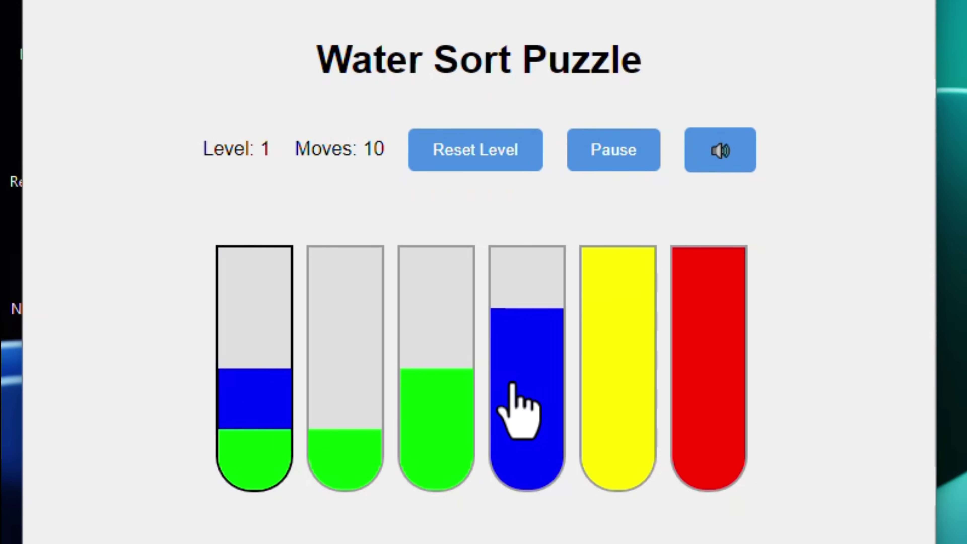
pyautogui.click(535, 389)
# - Complete the level by pouring the green layers of the first and second tubes into the third tube
pyautogui.click(259, 429)
pyautogui.click(435, 444)
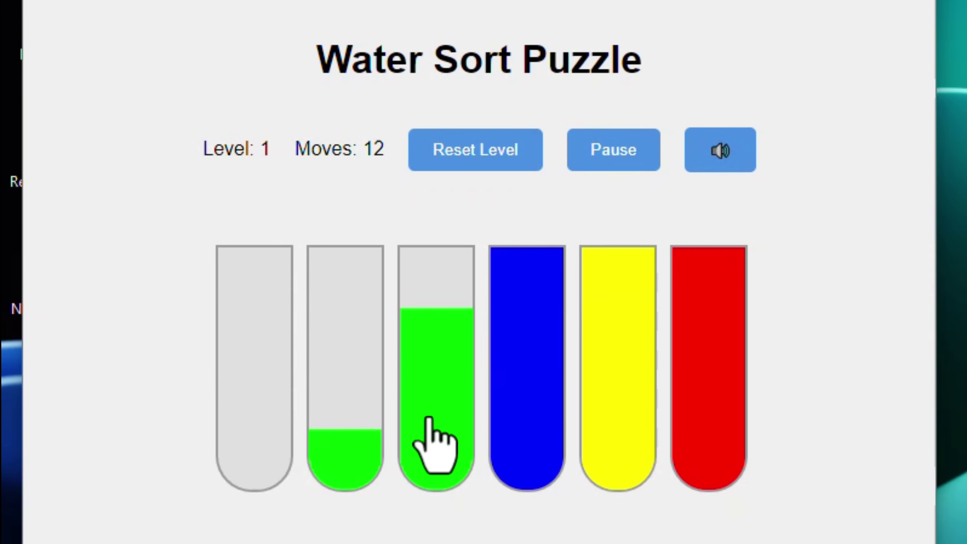
pyautogui.click(337, 450)
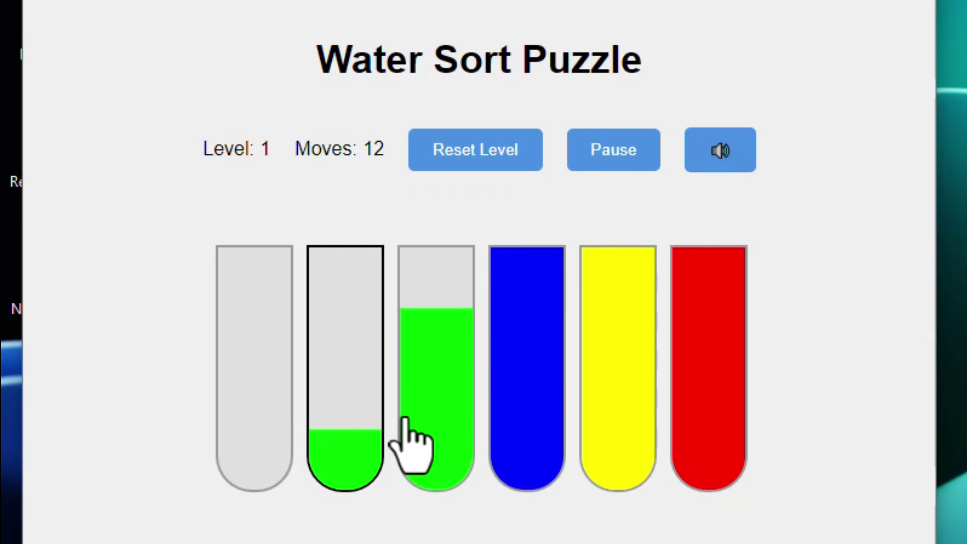
pyautogui.click(455, 423)
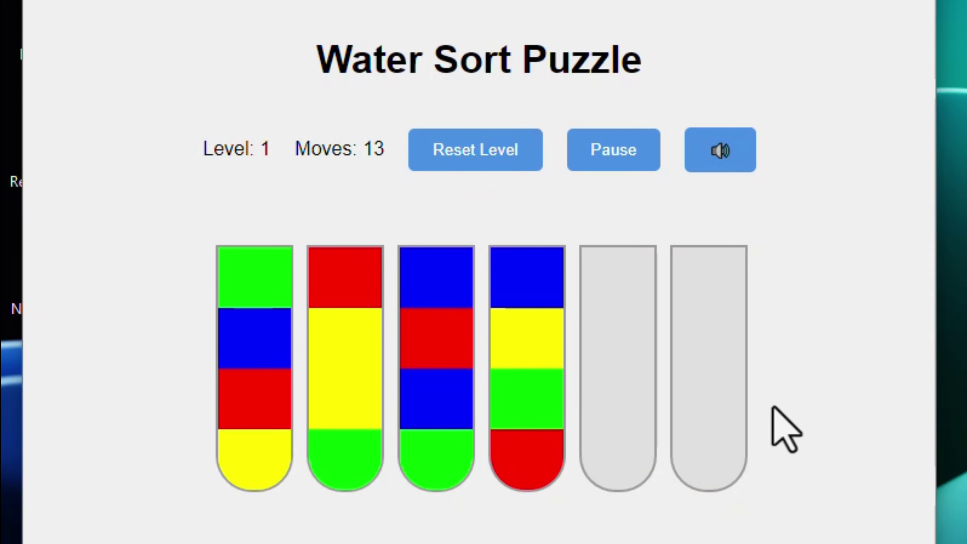
# - In the new puzzle, pour the top blue layers of the fourth and third tubes into the empty fifth tube
pyautogui.click(510, 440)
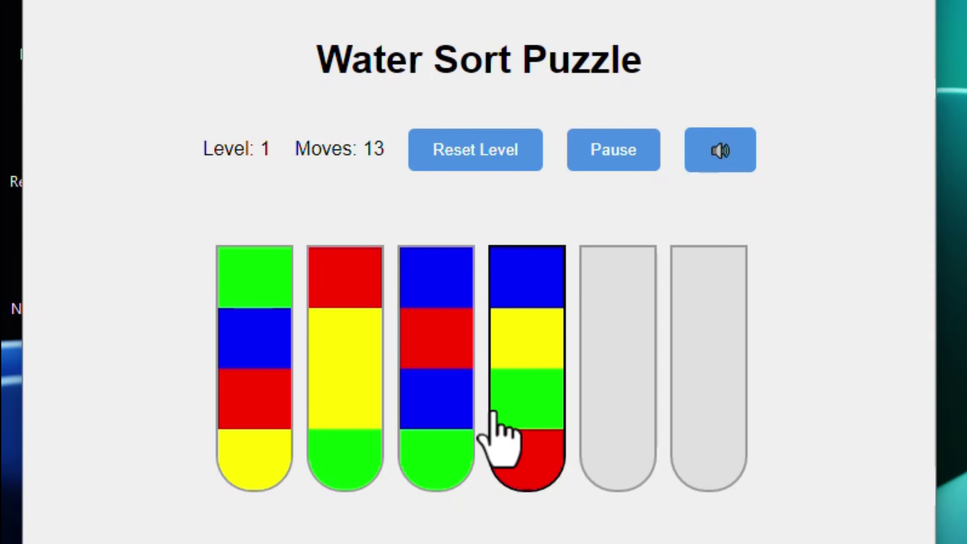
pyautogui.click(616, 443)
pyautogui.click(463, 373)
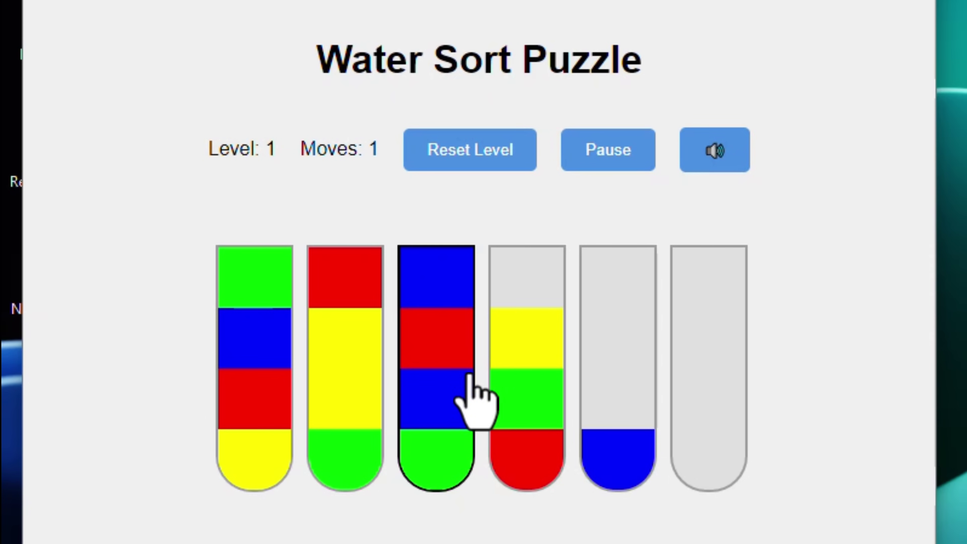
pyautogui.click(629, 440)
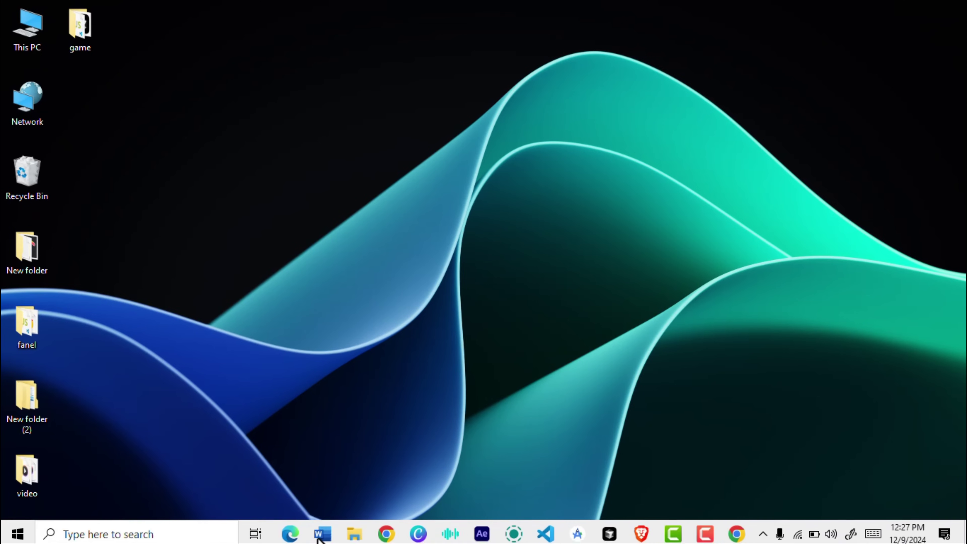
# - Switch to the Word document and copy the whole paragraph describing the 30-level algorithm
pyautogui.click(321, 533)
pyautogui.scroll(-8, 377, 400)
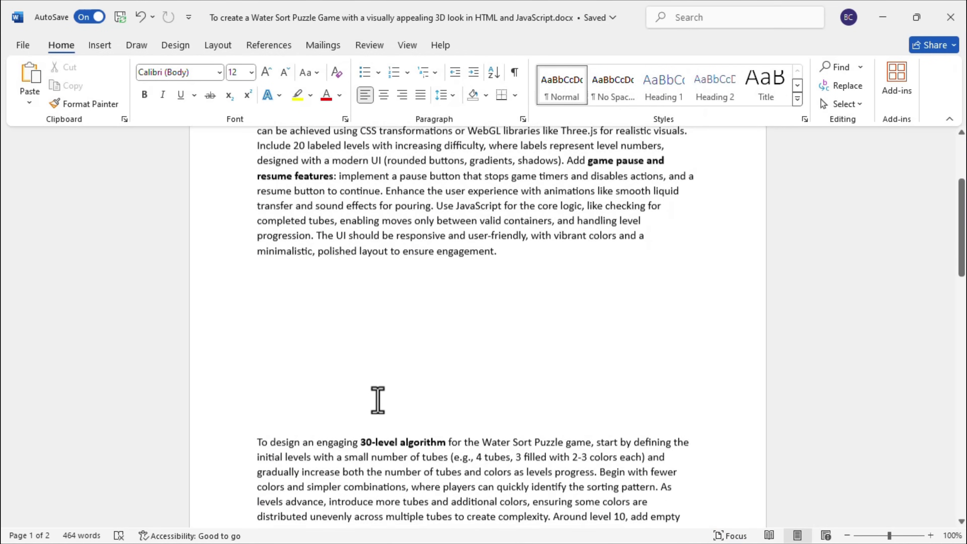
pyautogui.scroll(-3, 378, 399)
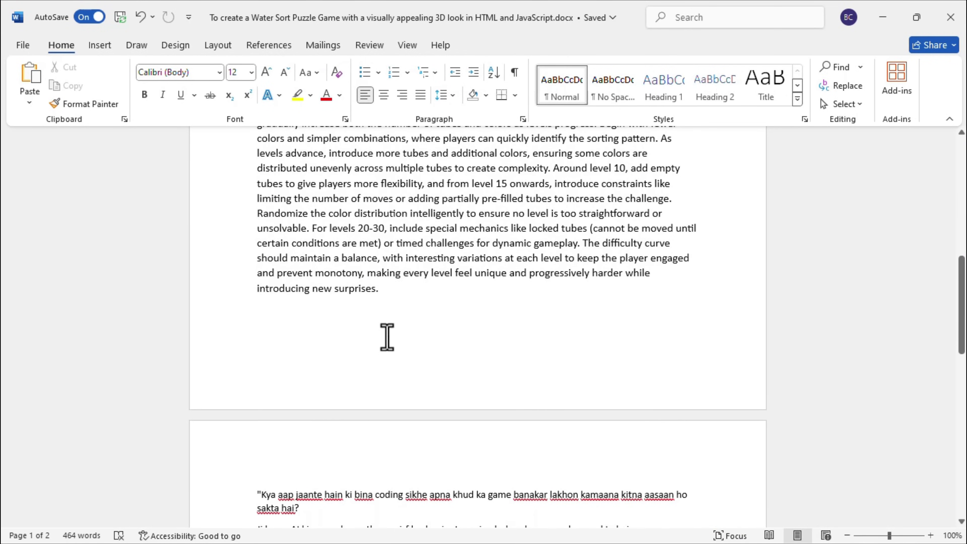
pyautogui.moveTo(350, 295); pyautogui.dragTo(254, 181)
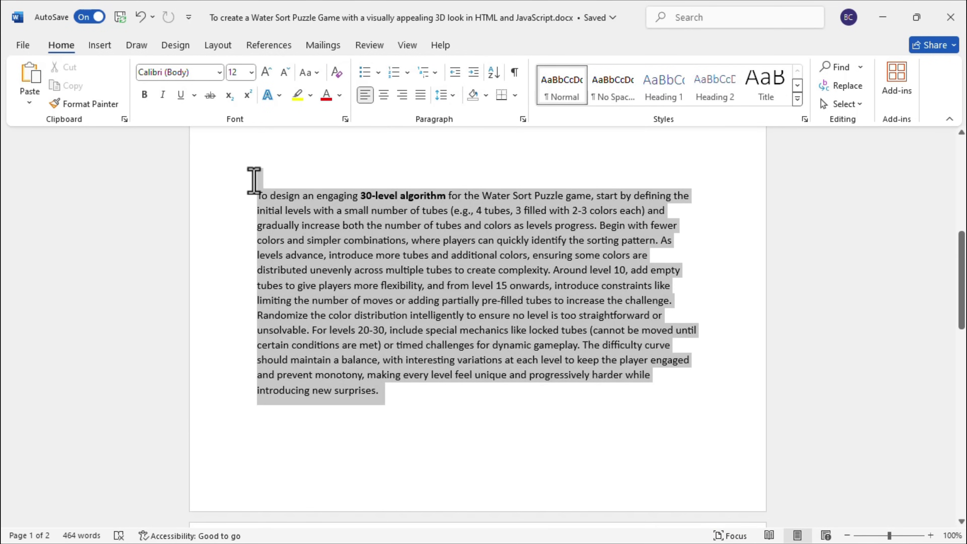
pyautogui.rightClick(388, 226)
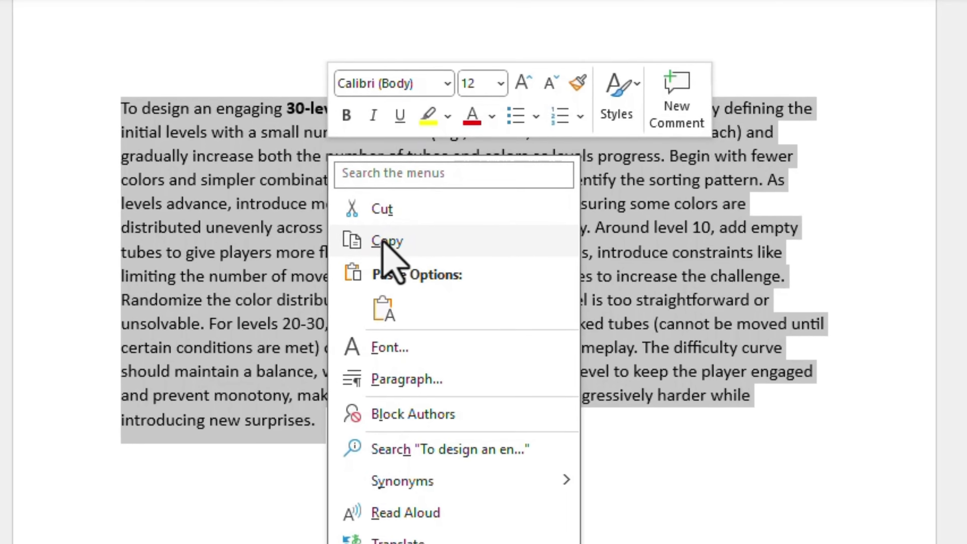
pyautogui.click(385, 241)
pyautogui.click(286, 104)
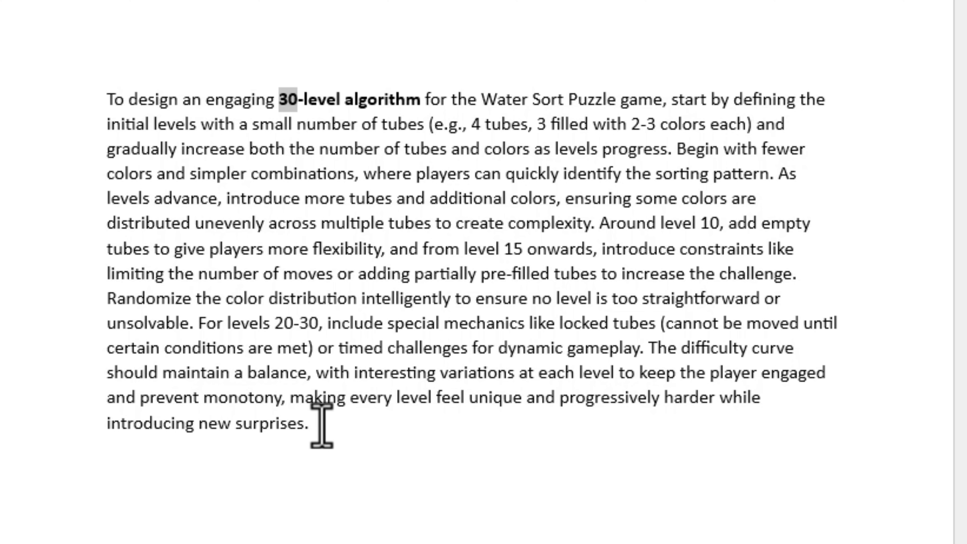
pyautogui.moveTo(334, 437); pyautogui.dragTo(23, 96)
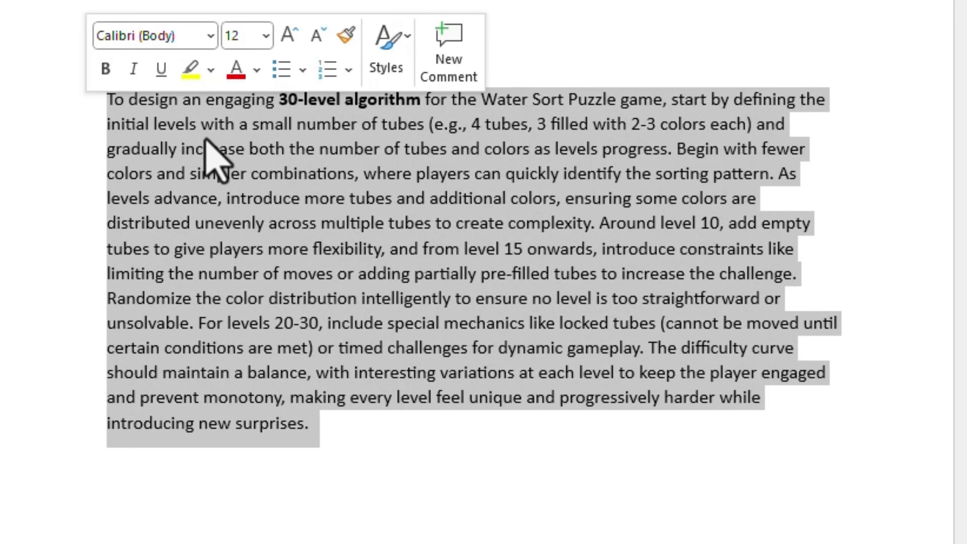
pyautogui.rightClick(254, 149)
pyautogui.click(324, 235)
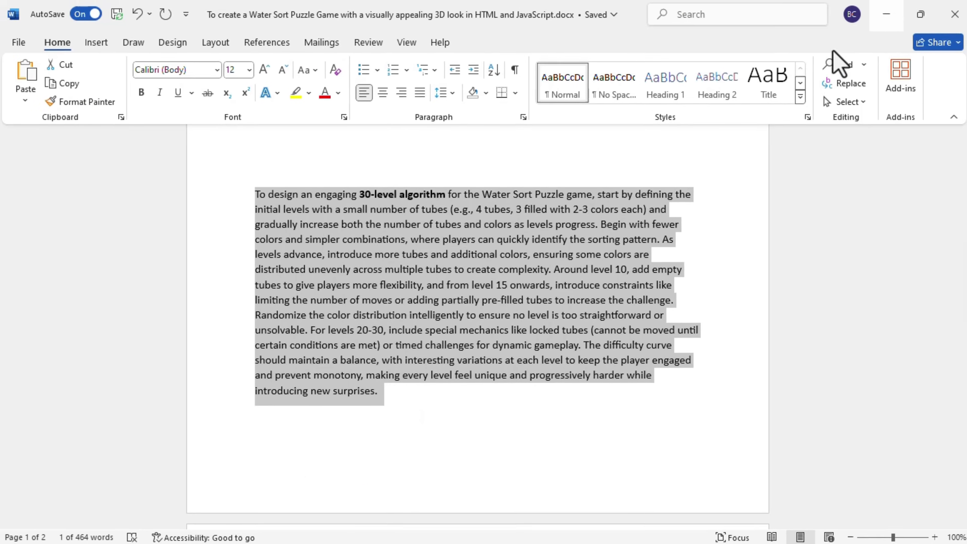
# - Switch to the ChatGPT conversation and send the copied 30-level algorithm paragraph as a new message
pyautogui.click(888, 13)
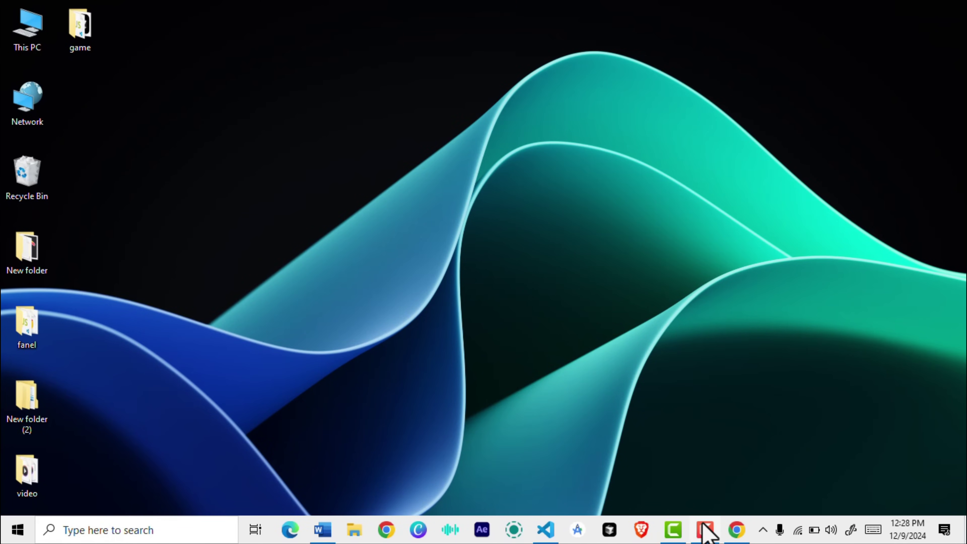
pyautogui.moveTo(703, 525)
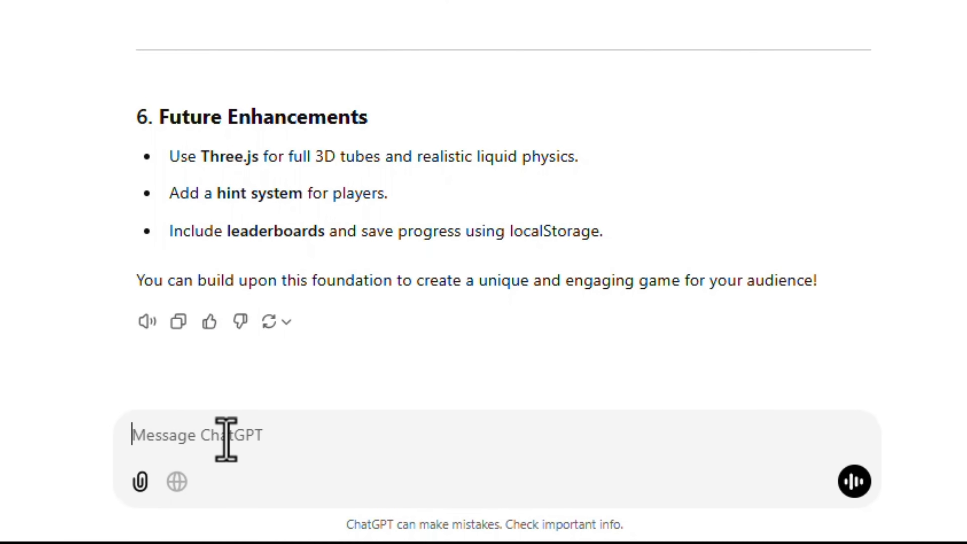
pyautogui.hotkey('ctrl', 'v')
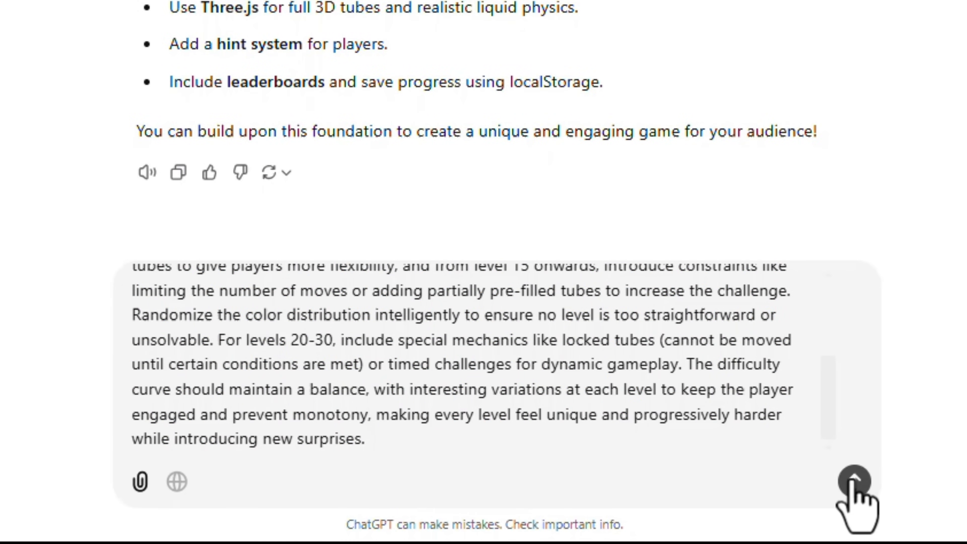
pyautogui.click(855, 481)
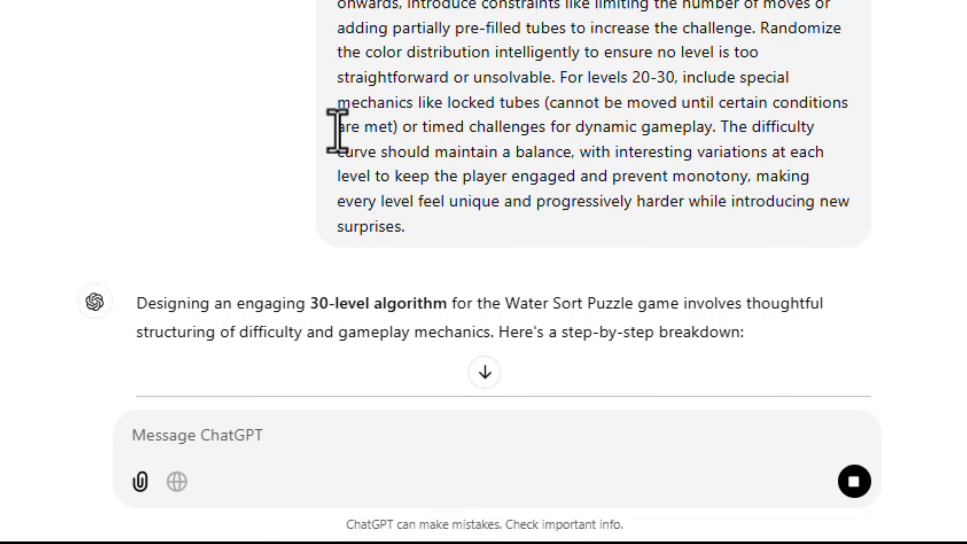
# - Examine the level composition and the difficulty scaling for levels 1-30 in ChatGPT's answer
pyautogui.scroll(-3, 343, 141)
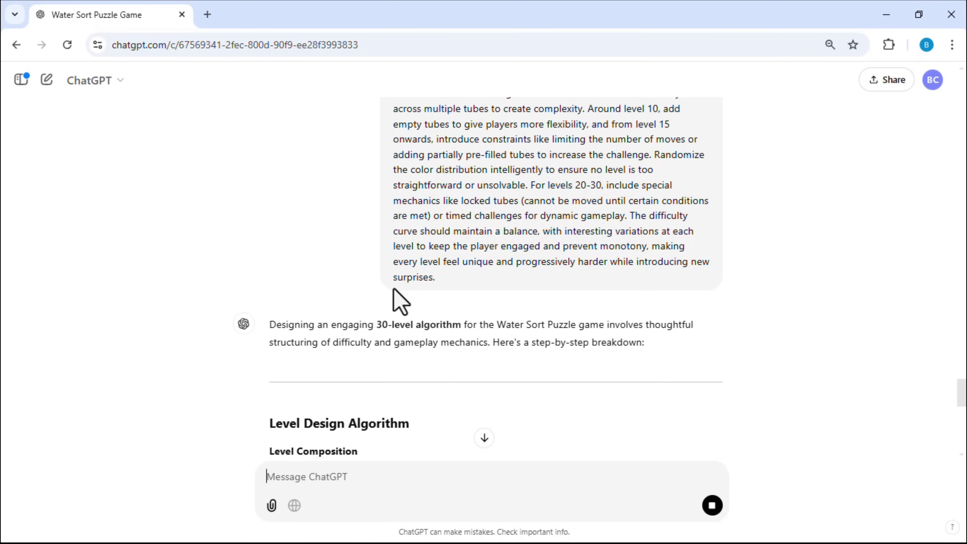
pyautogui.scroll(-2, 396, 301)
pyautogui.scroll(-2, 396, 301)
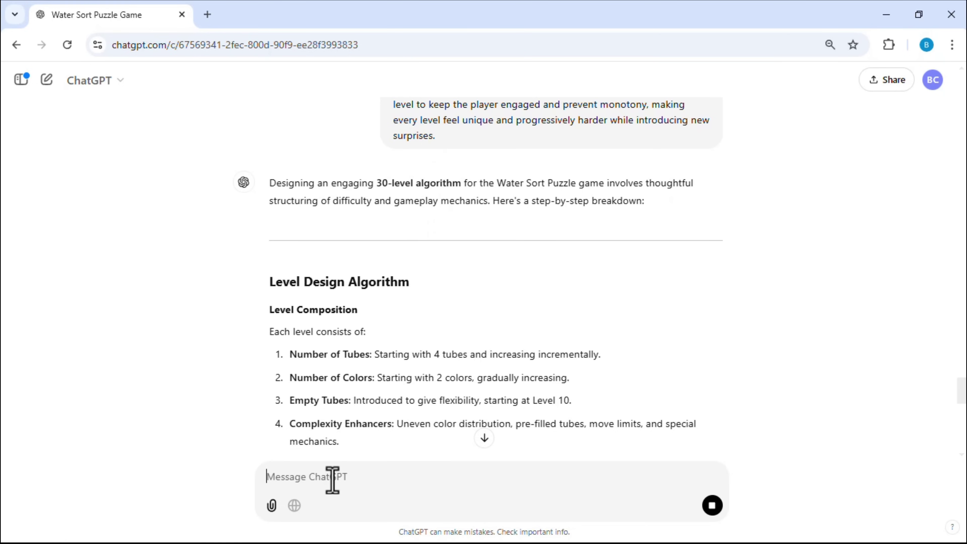
pyautogui.scroll(-2, 380, 452)
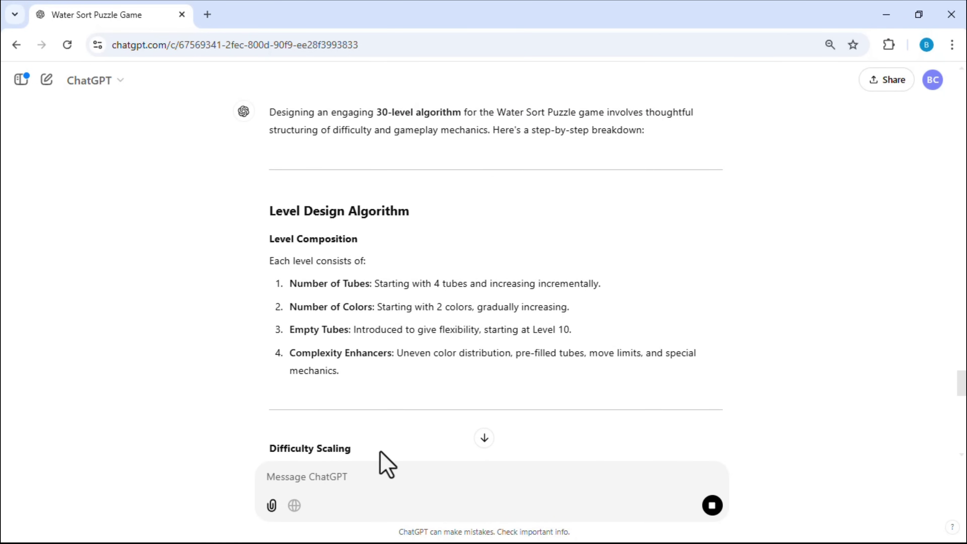
pyautogui.scroll(-9, 387, 458)
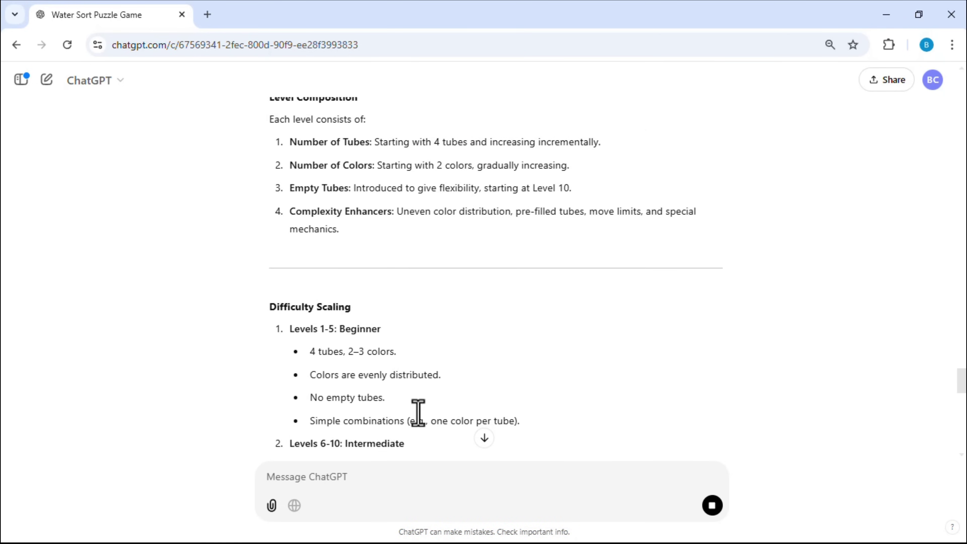
pyautogui.scroll(-14, 420, 412)
pyautogui.scroll(16, 421, 415)
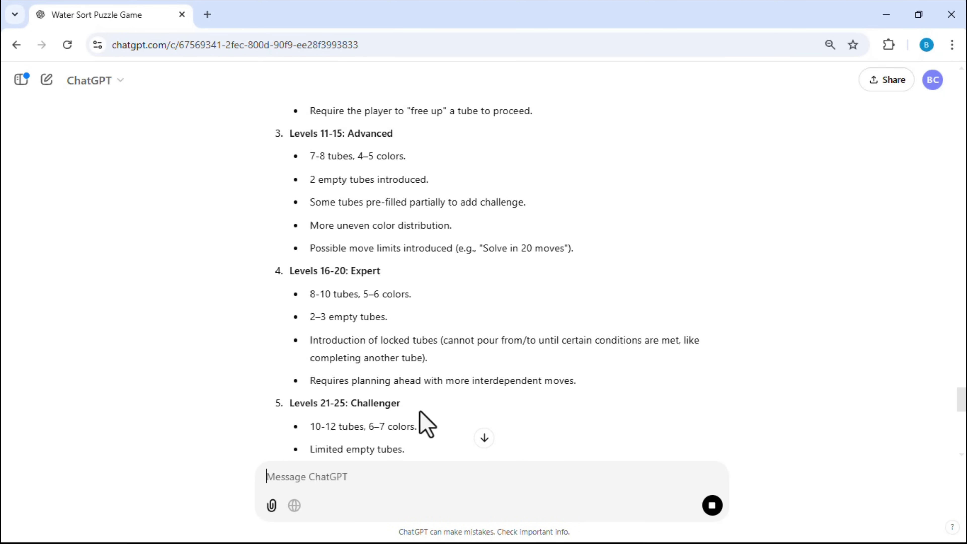
pyautogui.moveTo(262, 159); pyautogui.dragTo(380, 341)
pyautogui.scroll(-4, 411, 304)
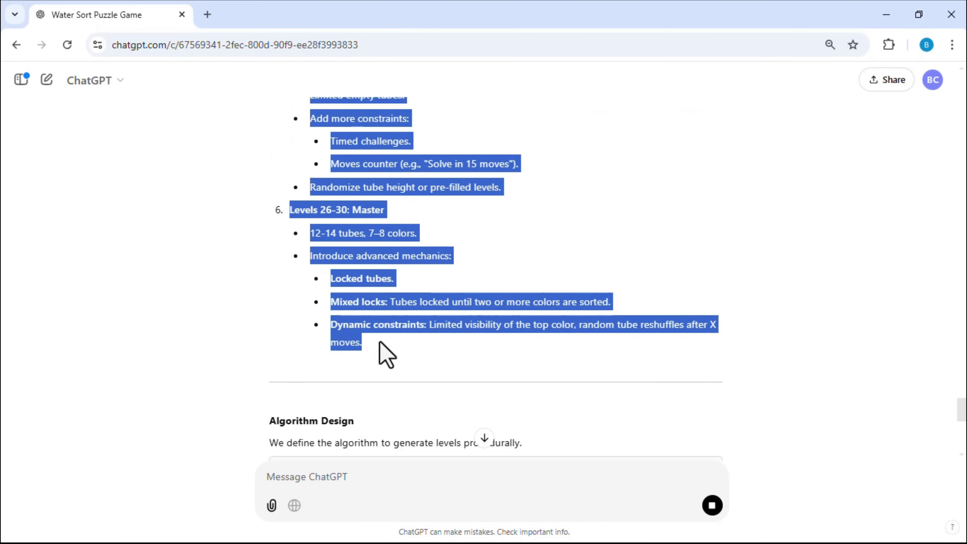
pyautogui.click(403, 358)
# - Review the generateLevel code, its example output and the special mechanics section of the answer
pyautogui.scroll(-6, 403, 358)
pyautogui.scroll(-11, 403, 331)
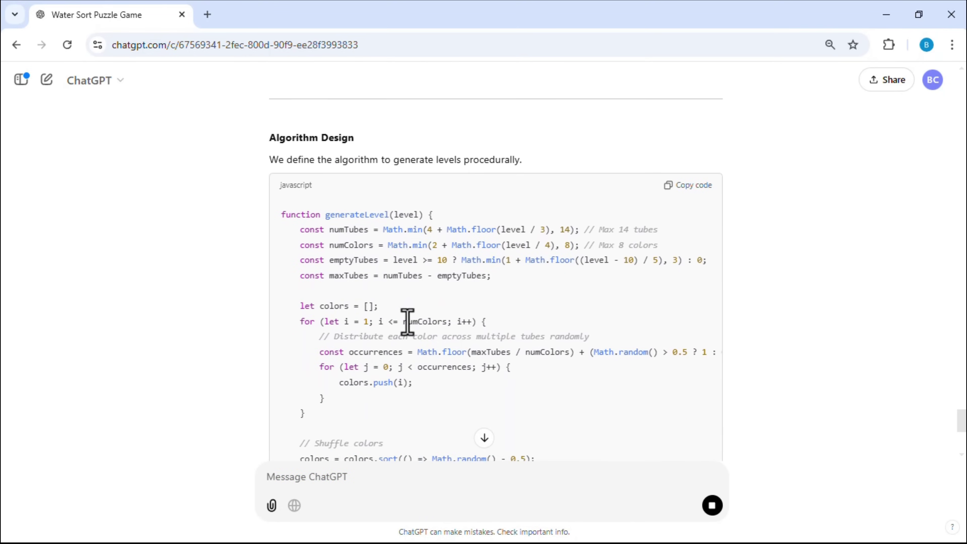
pyautogui.scroll(-2, 407, 324)
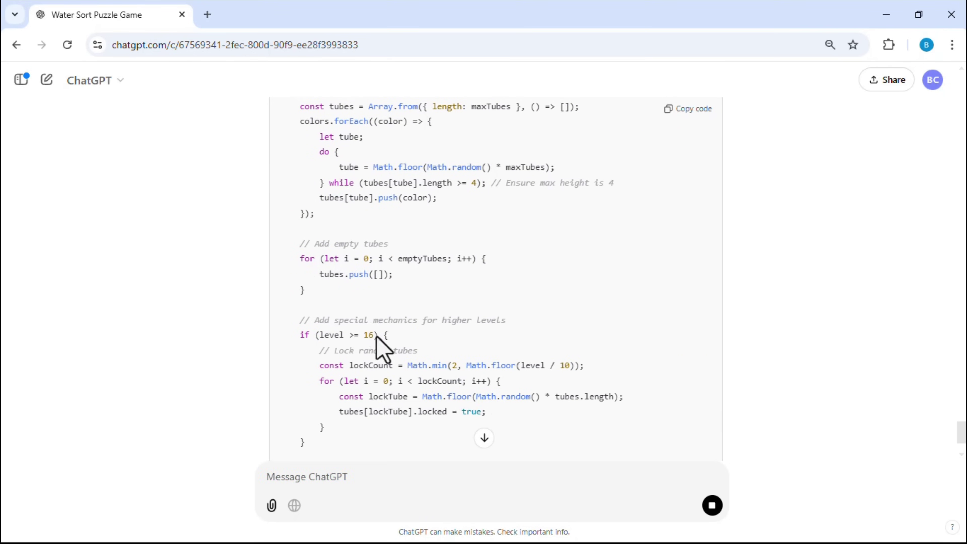
pyautogui.scroll(-6, 376, 337)
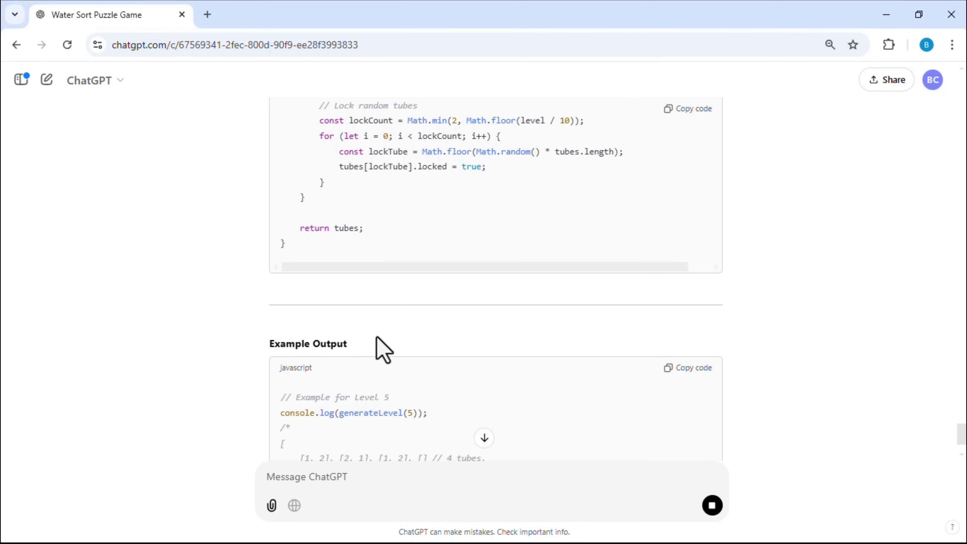
pyautogui.scroll(-2, 376, 337)
pyautogui.scroll(-3, 376, 337)
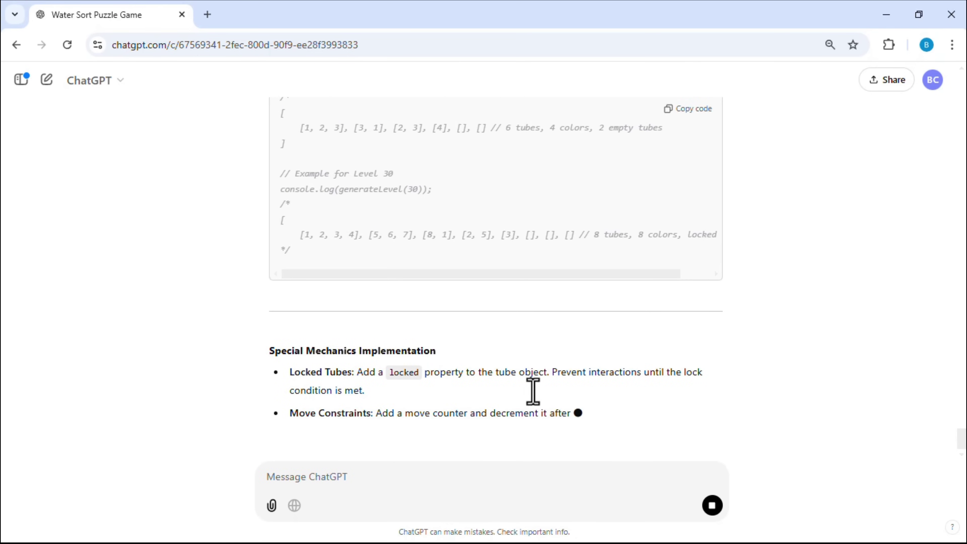
# - Stop the running answer and send ChatGPT the request "give me full code"
pyautogui.click(712, 506)
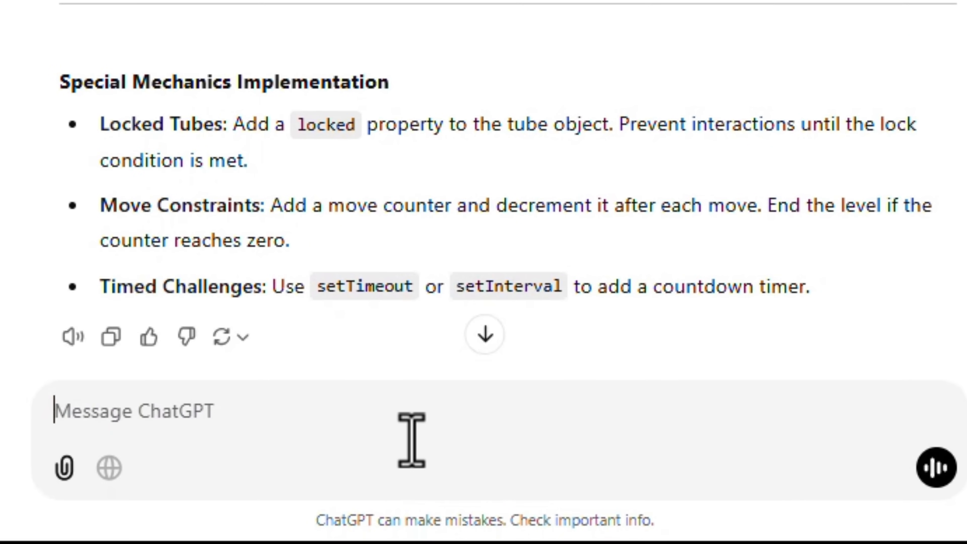
pyautogui.write('fu')
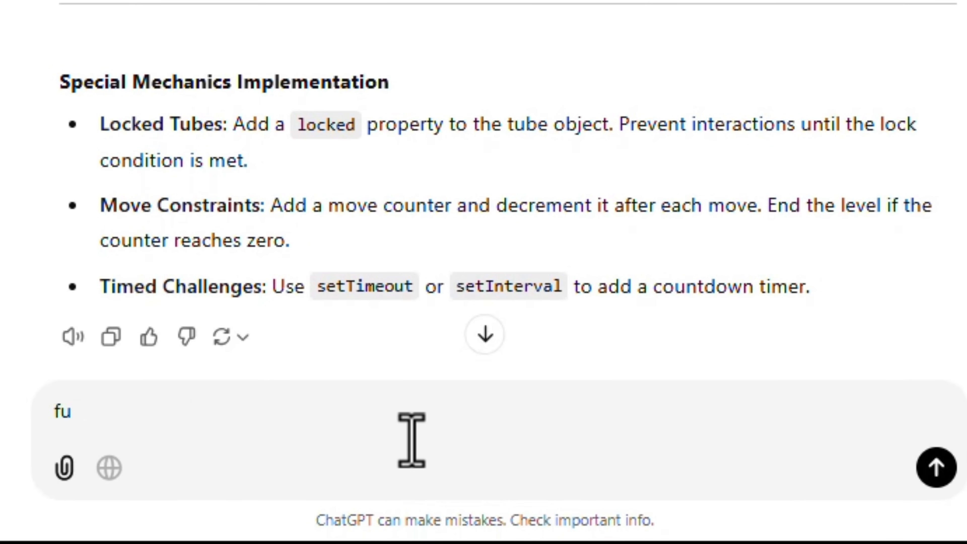
pyautogui.press('BackSpace')
pyautogui.write('give me full code')
pyautogui.press('Return')
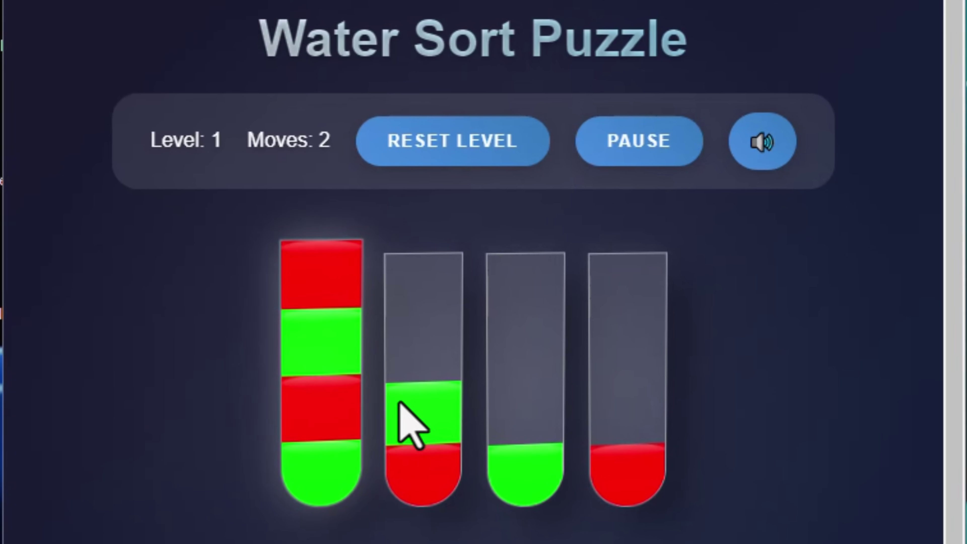
# - In level 1, pour the first tube's top red layer into the fourth tube and the second and first tubes' top green layers into the third
pyautogui.click(615, 461)
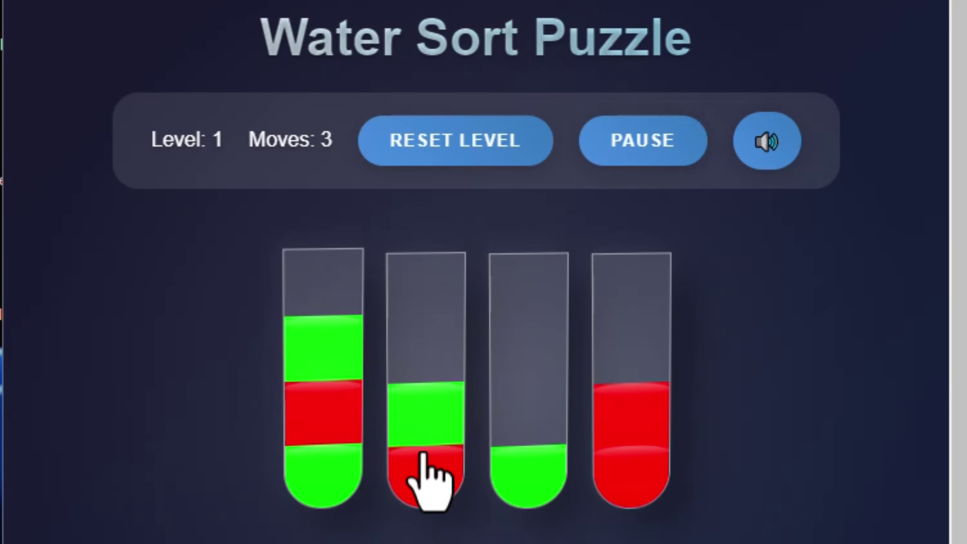
pyautogui.click(426, 459)
pyautogui.click(499, 512)
pyautogui.click(324, 442)
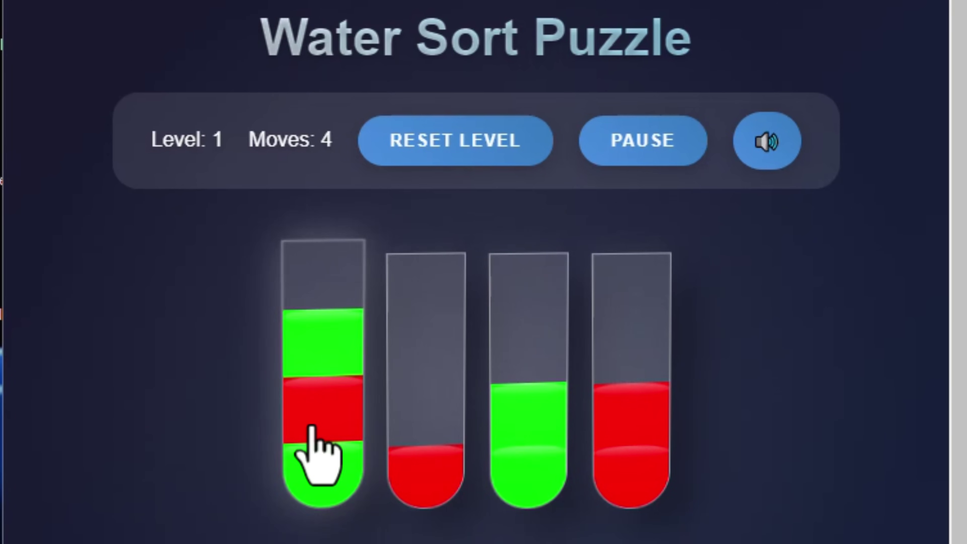
pyautogui.click(539, 448)
# - Complete level 1 by pouring the second and first tubes' red layers into the fourth tube and the first tube's last green layer into the third
pyautogui.click(397, 423)
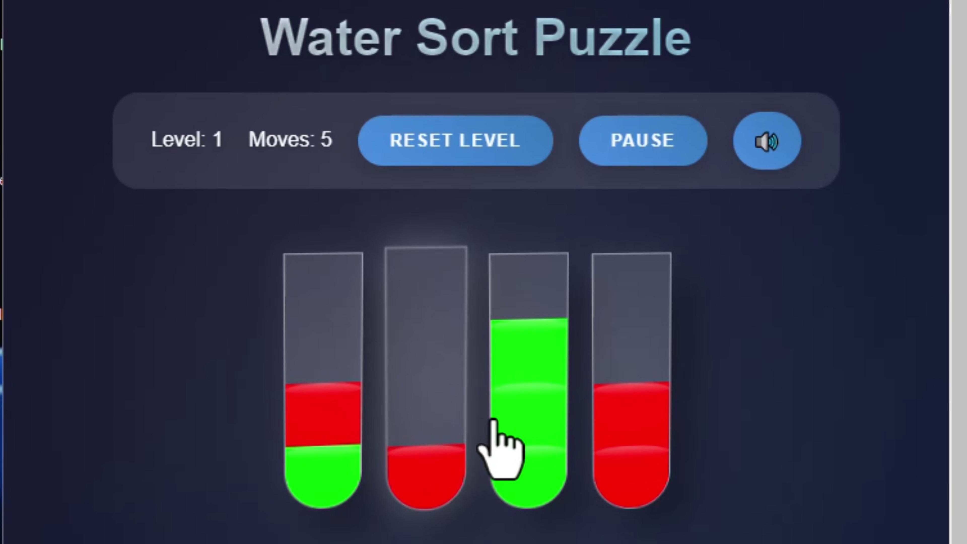
pyautogui.click(603, 423)
pyautogui.click(335, 417)
pyautogui.click(633, 410)
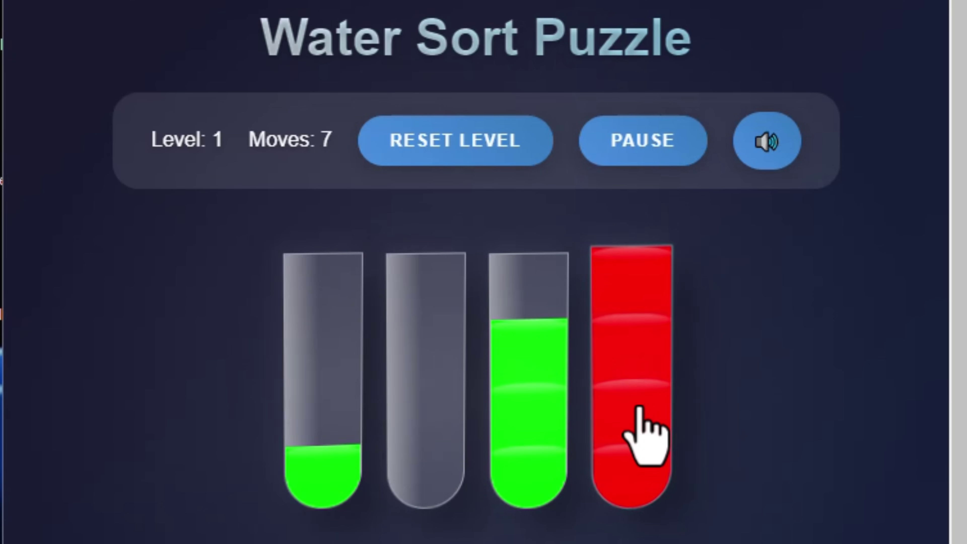
pyautogui.click(324, 458)
pyautogui.click(550, 420)
# - In level 2, empty the second tube by pouring its green layers into the third tube and its red layers into the fourth
pyautogui.click(422, 436)
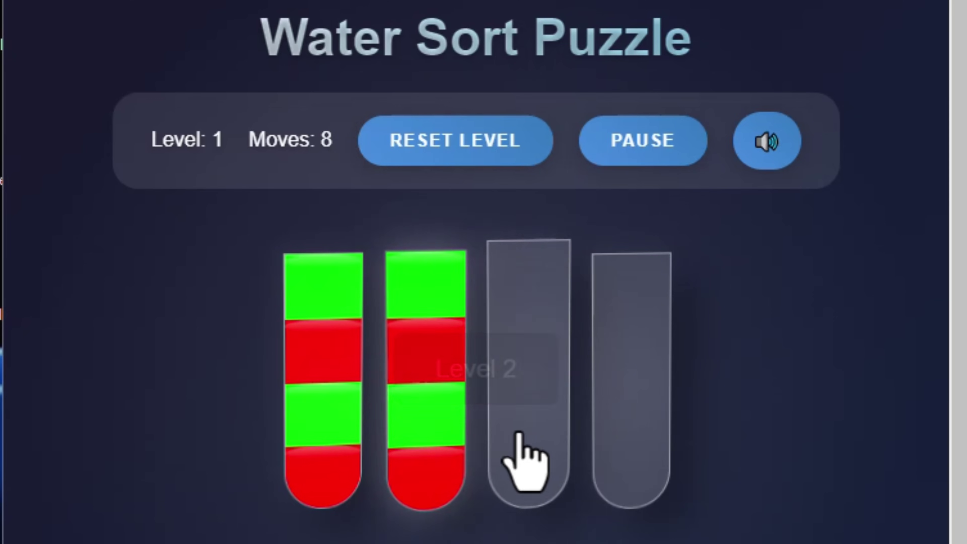
pyautogui.click(520, 457)
pyautogui.click(431, 439)
pyautogui.click(637, 439)
pyautogui.click(449, 448)
pyautogui.click(515, 463)
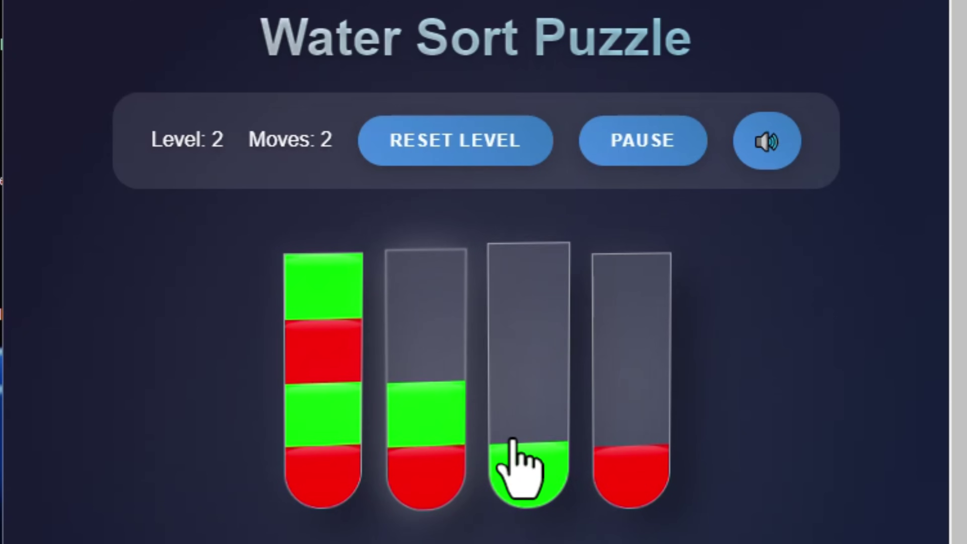
pyautogui.click(449, 453)
pyautogui.click(632, 444)
# - Complete level 2 by pouring the first tube's green layers into the third tube and its red layers into the fourth
pyautogui.click(375, 425)
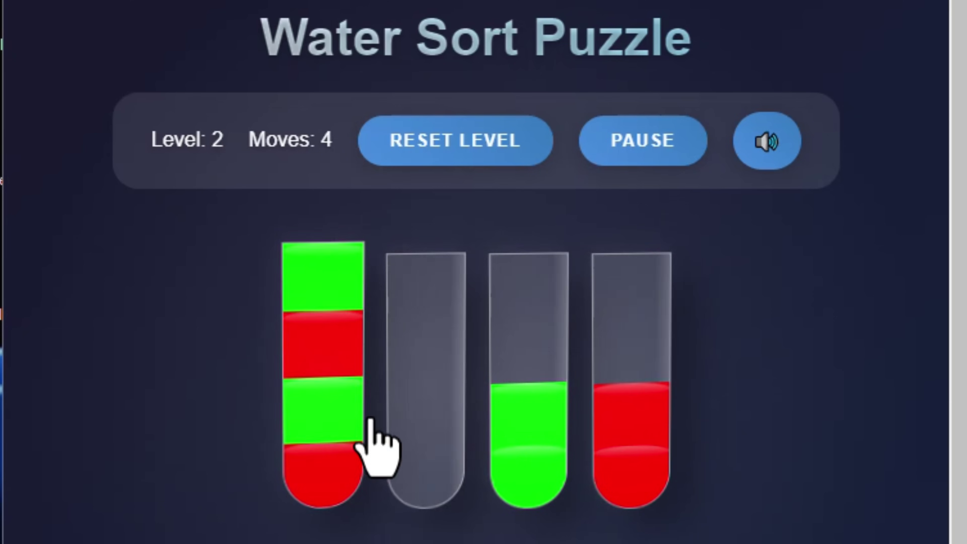
pyautogui.click(536, 424)
pyautogui.click(358, 419)
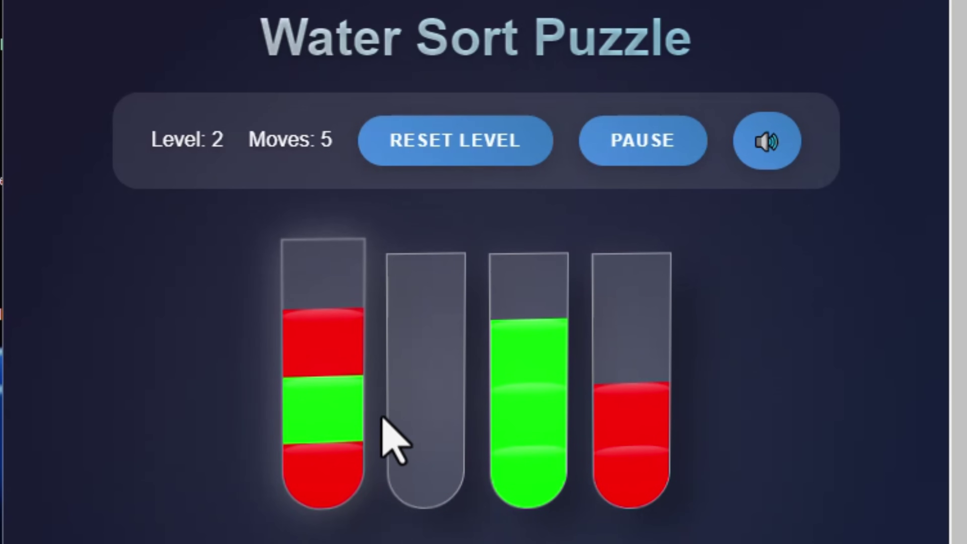
pyautogui.click(638, 417)
pyautogui.click(318, 400)
pyautogui.click(541, 423)
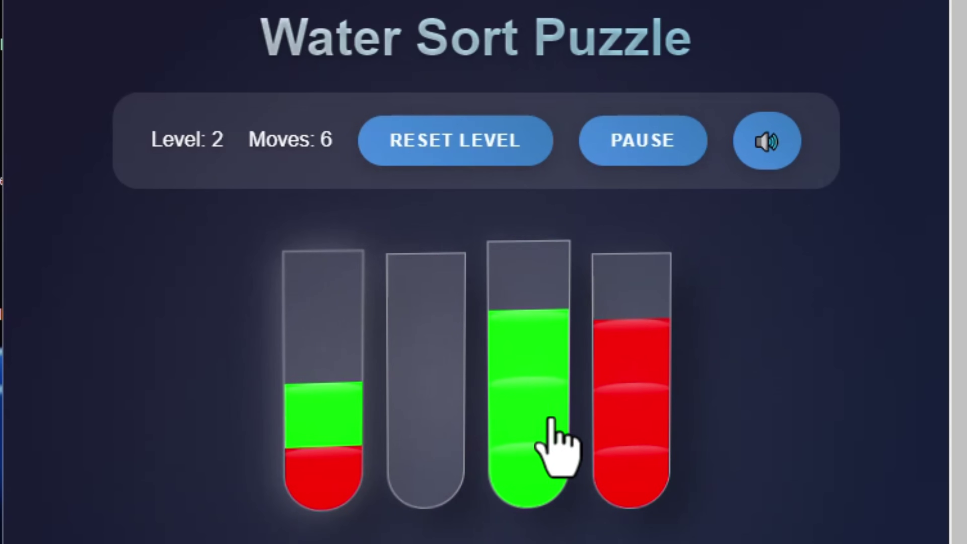
pyautogui.click(305, 483)
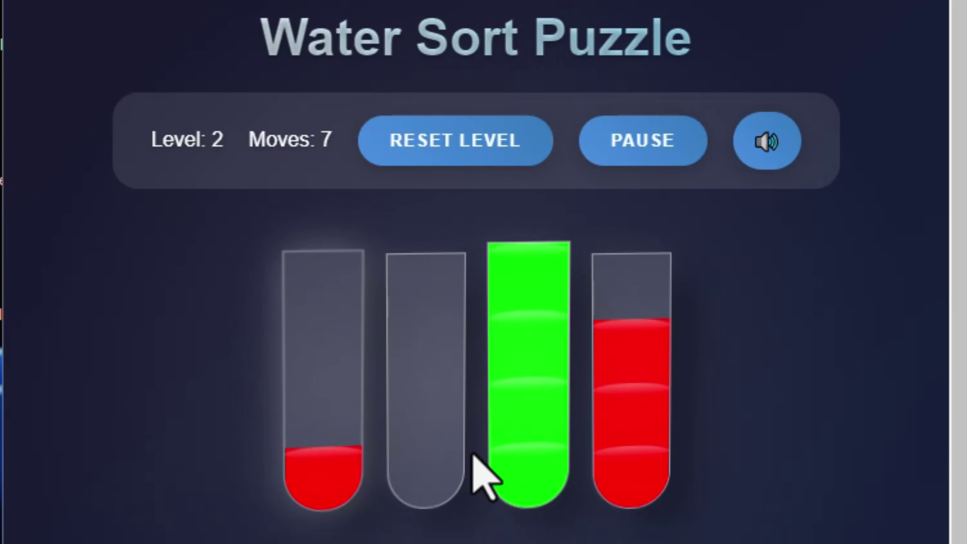
pyautogui.click(613, 428)
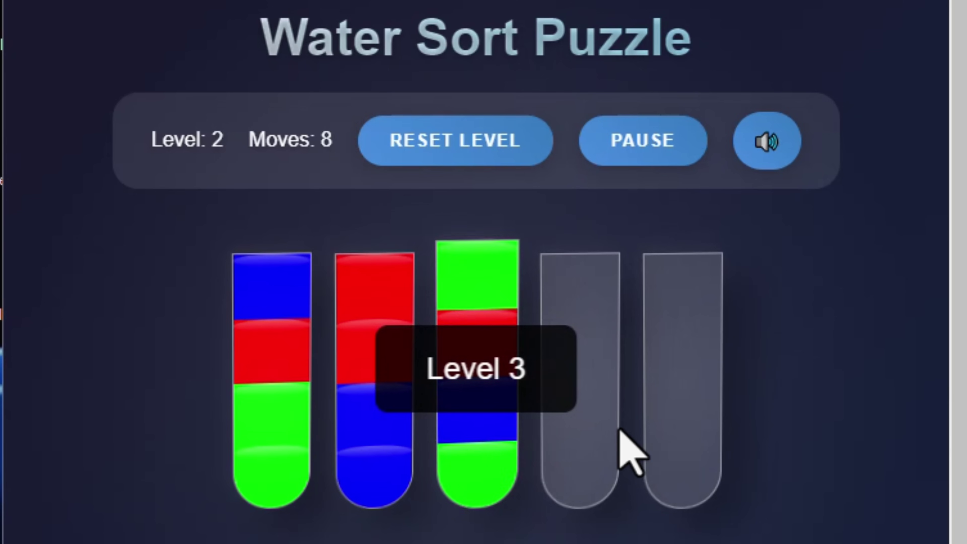
# - In level 3, pour the third tube's top green layer into the fourth tube and the third and second tubes' red layers into the fifth
pyautogui.moveTo(218, 151); pyautogui.dragTo(130, 173)
pyautogui.click(216, 400)
pyautogui.click(487, 401)
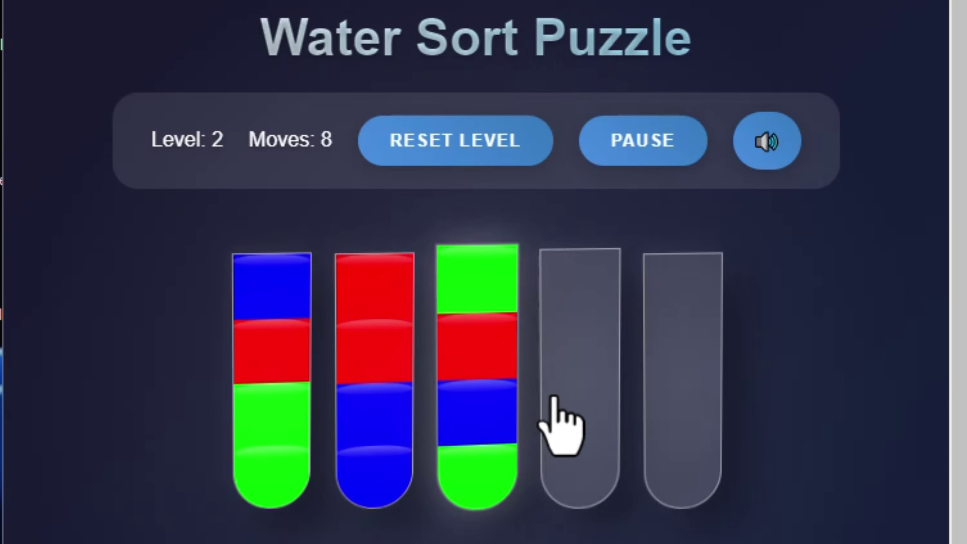
pyautogui.click(566, 420)
pyautogui.click(479, 442)
pyautogui.click(675, 437)
pyautogui.click(379, 390)
pyautogui.click(660, 449)
pyautogui.click(352, 428)
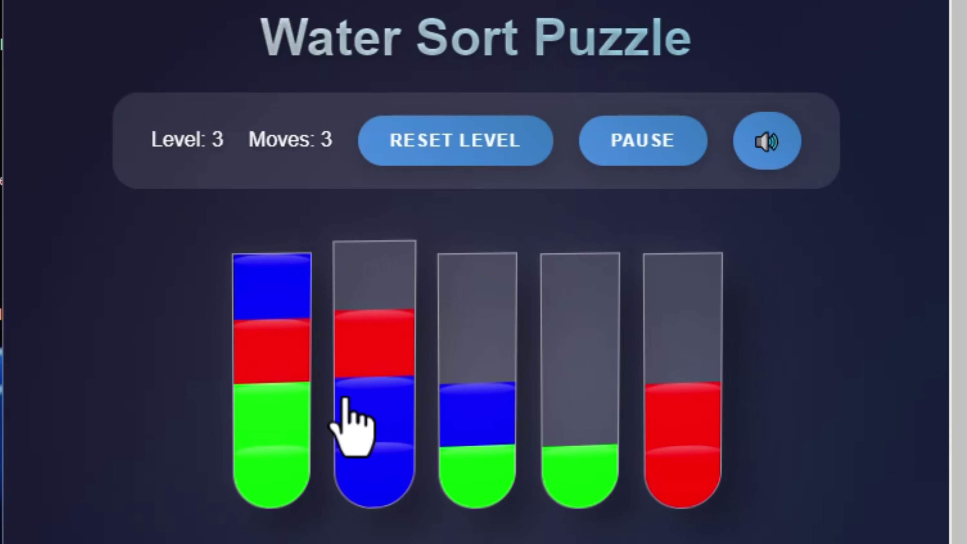
pyautogui.click(676, 449)
# - Pour the third and first tubes' blue layers into the second tube and the third tube's remaining green layer into the fourth
pyautogui.click(365, 445)
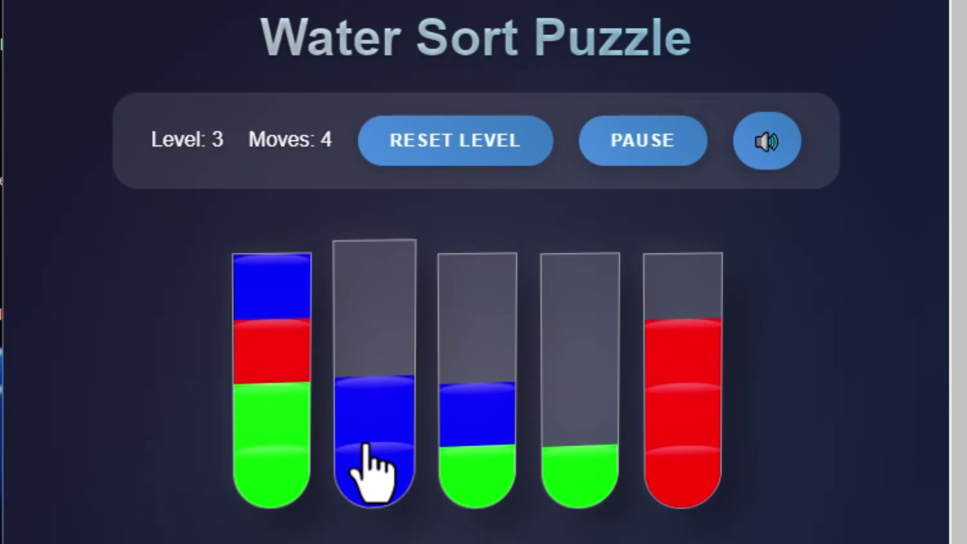
pyautogui.click(481, 463)
pyautogui.click(369, 457)
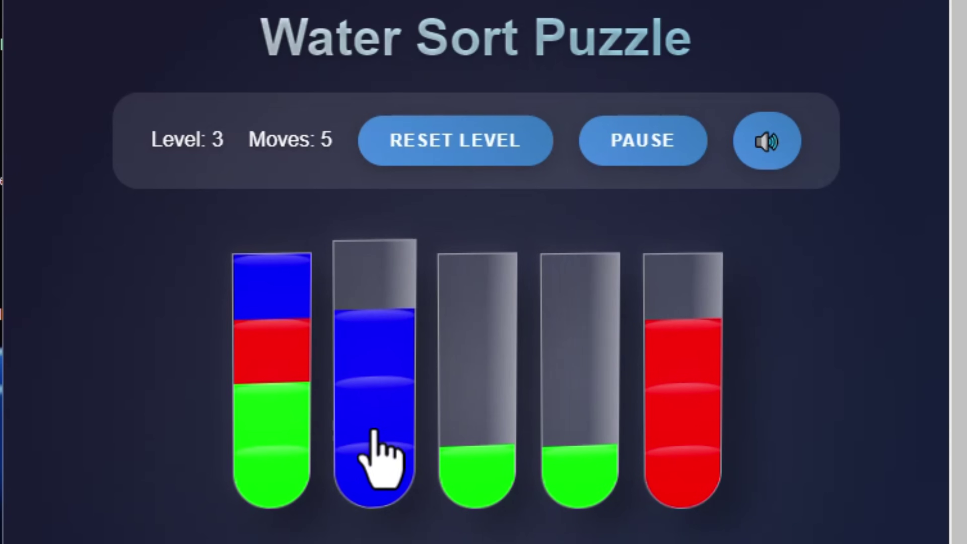
pyautogui.click(469, 480)
pyautogui.click(541, 472)
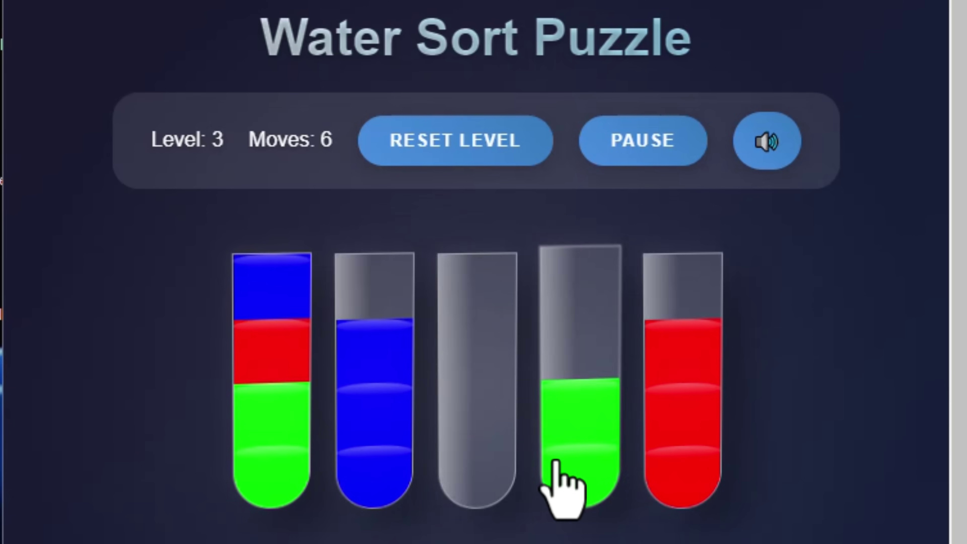
pyautogui.click(377, 419)
# - Pour the first tube's red layer into the fifth tube and its two green layers into the fourth
pyautogui.click(283, 421)
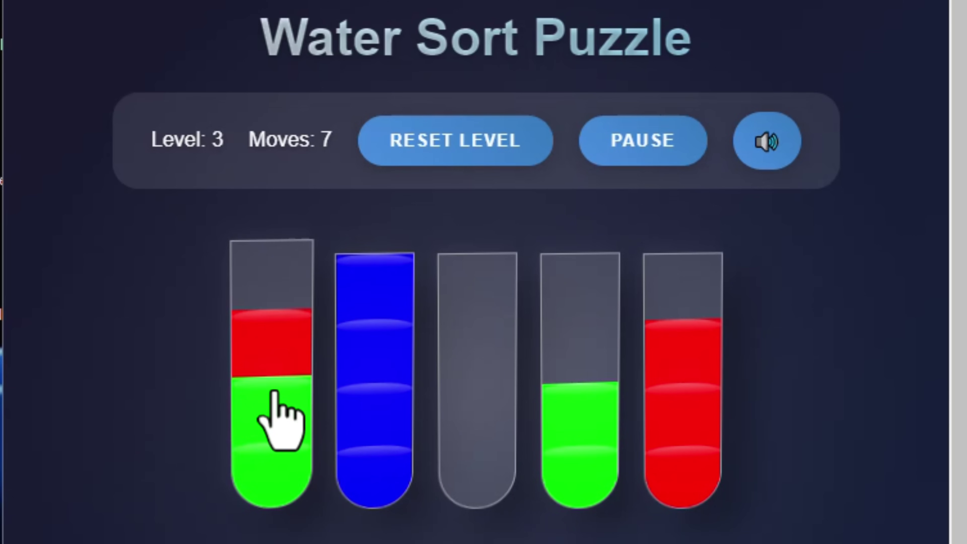
pyautogui.click(654, 399)
pyautogui.click(592, 411)
pyautogui.click(323, 415)
pyautogui.click(559, 427)
pyautogui.click(369, 419)
pyautogui.click(292, 417)
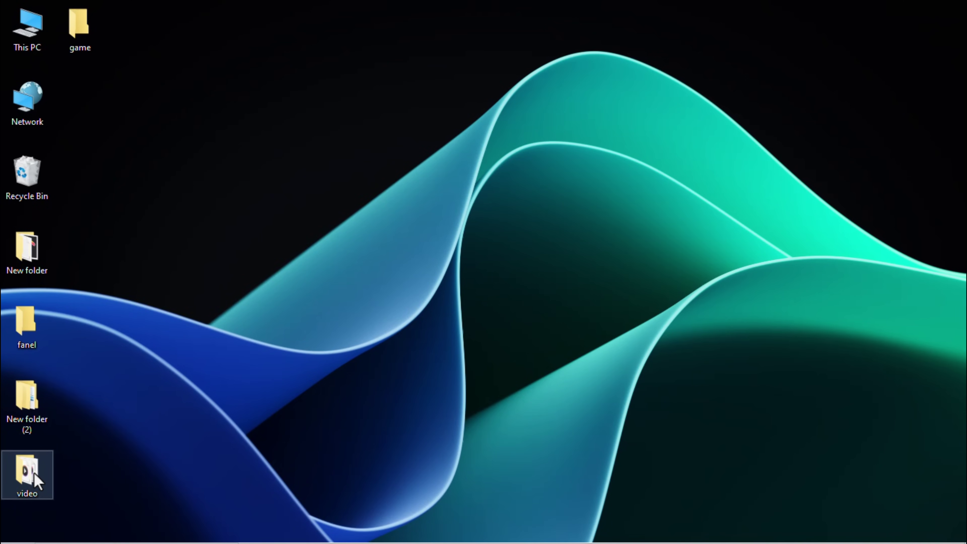
# - Launch Website 2 APK Builder Pro from the desktop's video folder and set the website type to Local HTML Website
pyautogui.doubleClick(28, 470)
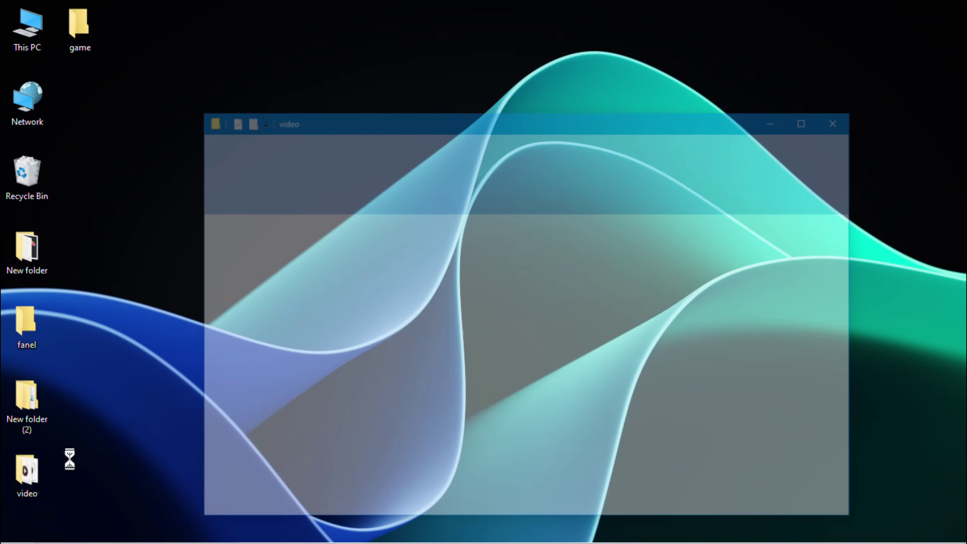
pyautogui.doubleClick(520, 293)
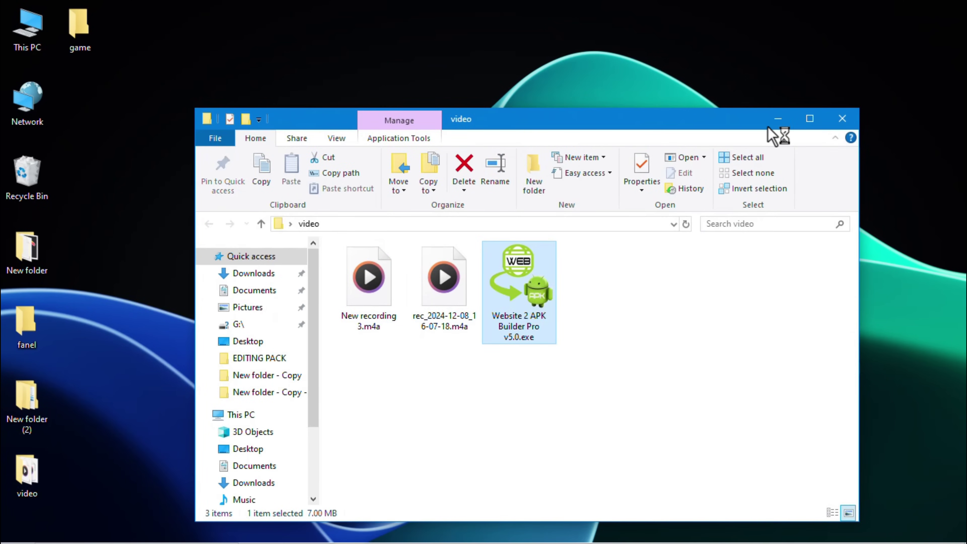
pyautogui.click(778, 119)
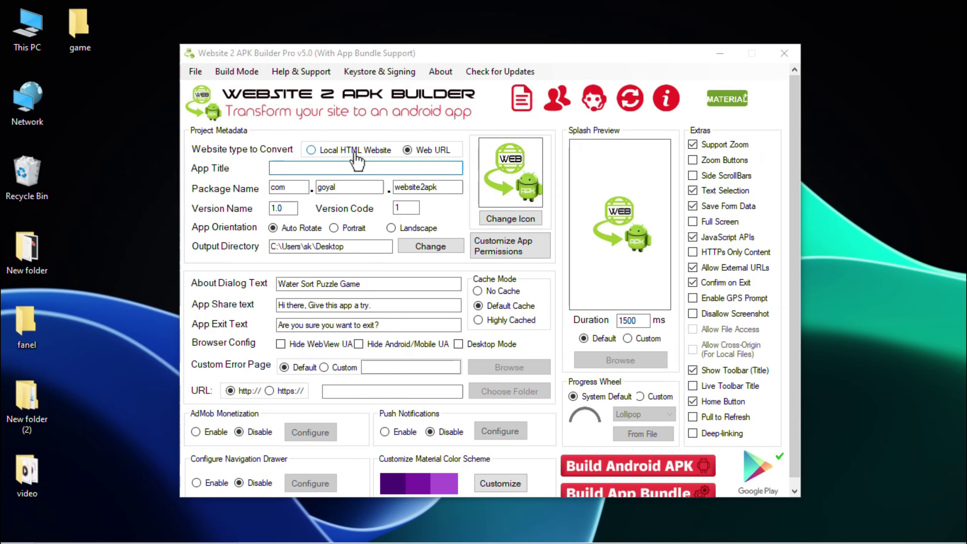
pyautogui.click(323, 149)
pyautogui.click(323, 150)
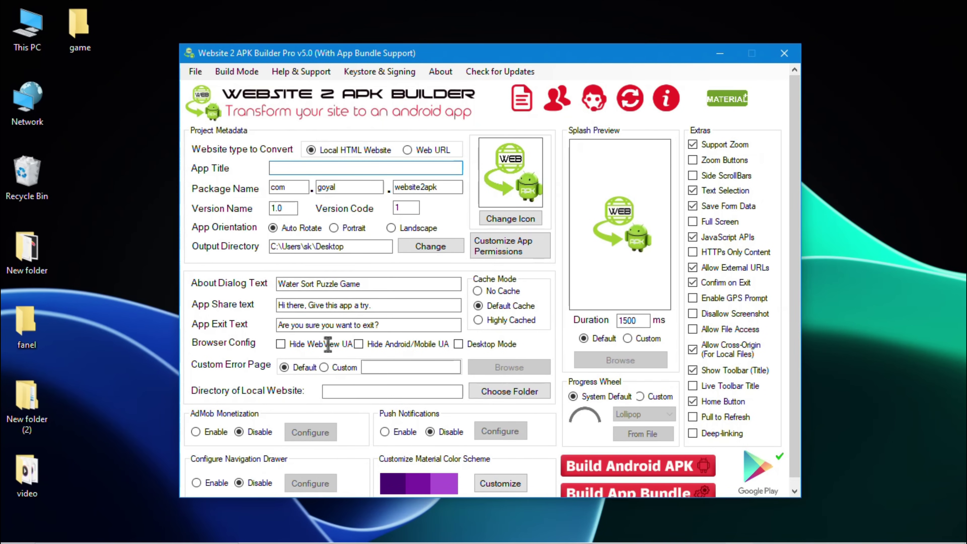
# - Copy the title "Water Sort Puzzle Game" from the Word document and paste it as the app title in Website 2 APK Builder
pyautogui.hotkey('alt', 'Tab')
pyautogui.click(385, 201)
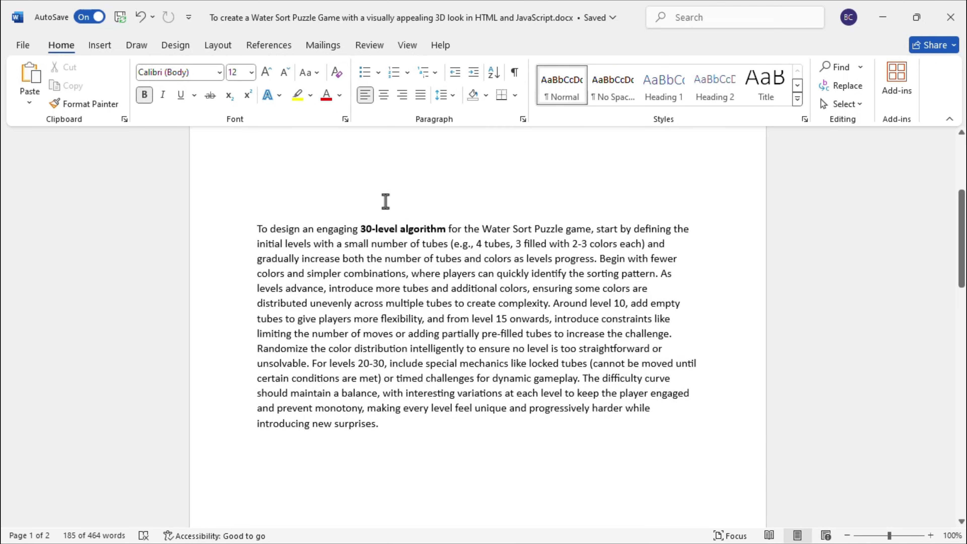
pyautogui.scroll(7, 385, 200)
pyautogui.scroll(1, 385, 201)
pyautogui.moveTo(422, 215); pyautogui.dragTo(324, 215)
pyautogui.hotkey('ctrl', 'c')
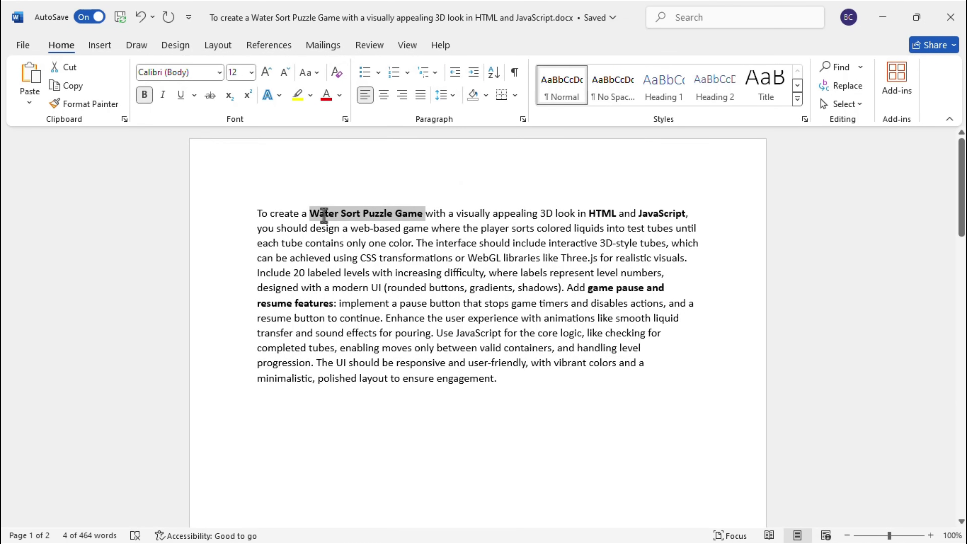
pyautogui.click(882, 17)
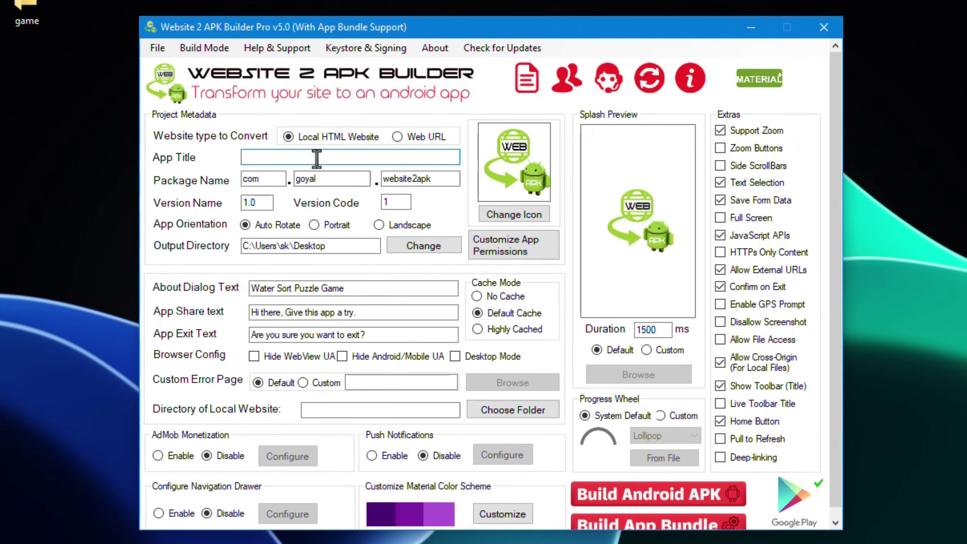
pyautogui.click(335, 168)
pyautogui.hotkey('ctrl', 'v')
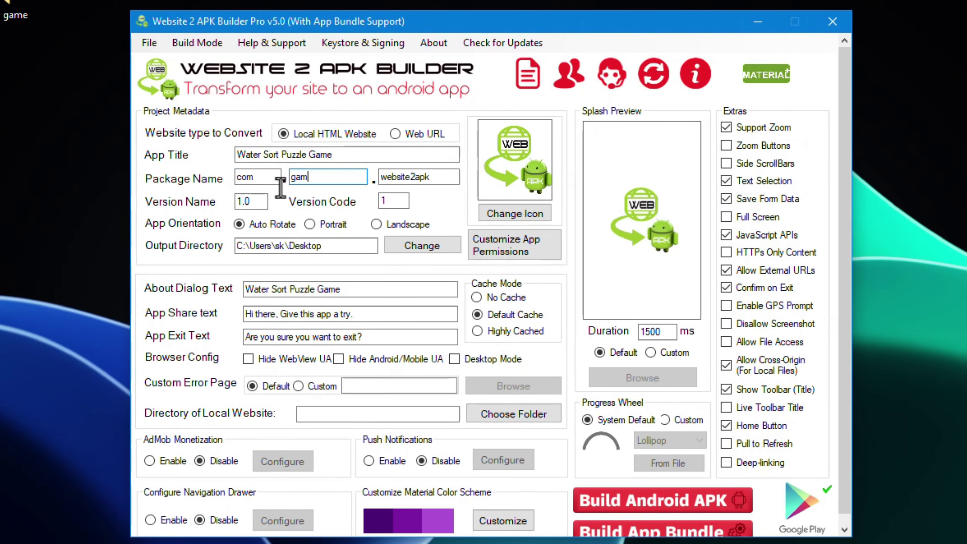
# - Set the package name to com.game.youbtech
pyautogui.moveTo(430, 178); pyautogui.dragTo(367, 180)
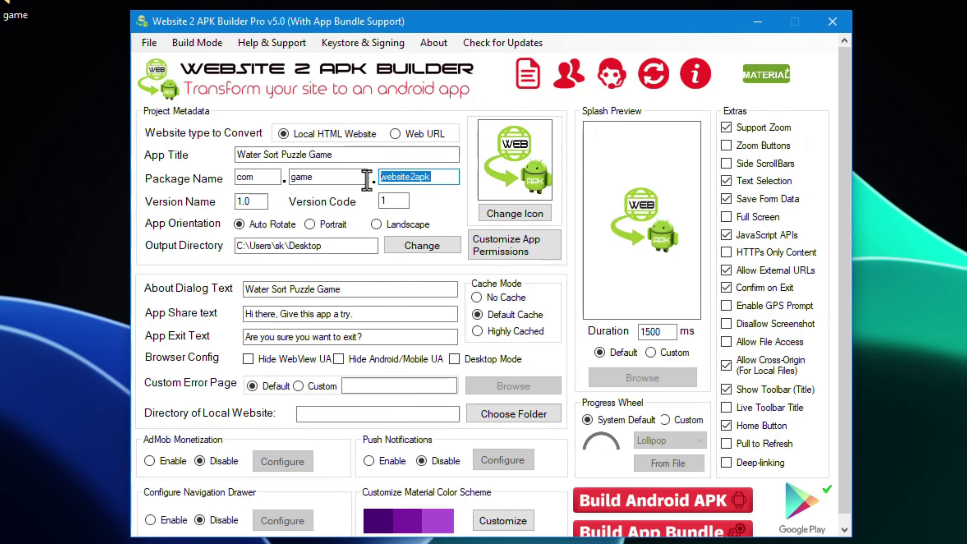
pyautogui.press('BackSpace')
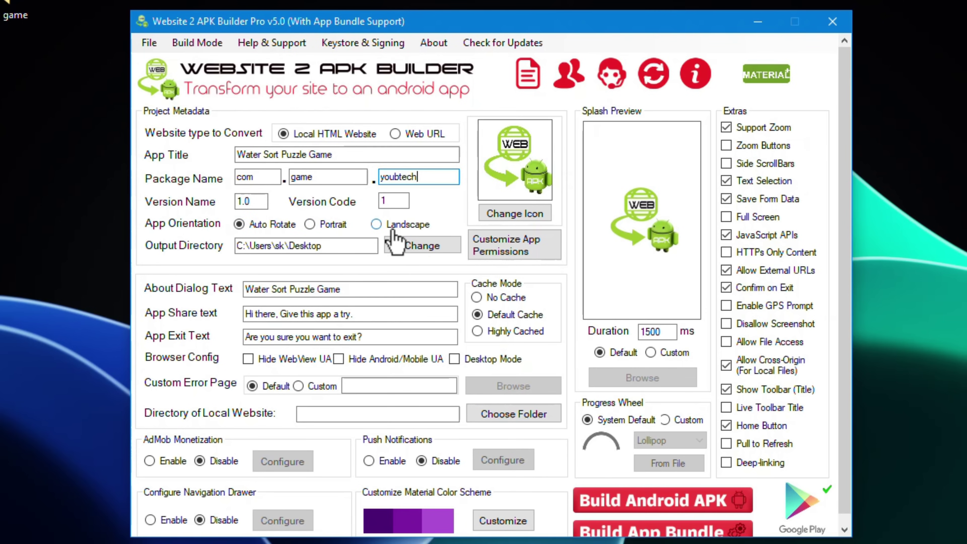
# - Set the app orientation to Portrait and choose the Desktop as the output directory
pyautogui.click(325, 228)
pyautogui.click(421, 245)
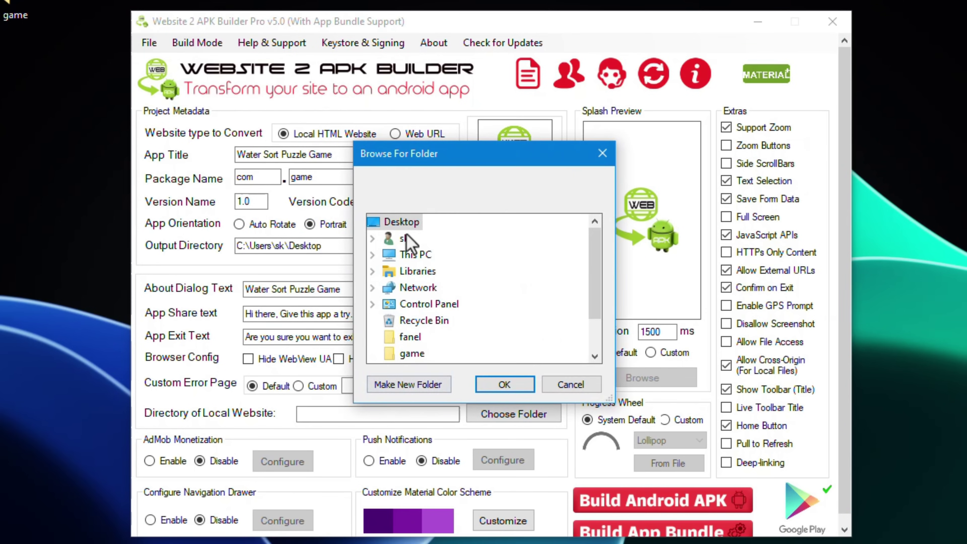
pyautogui.click(504, 385)
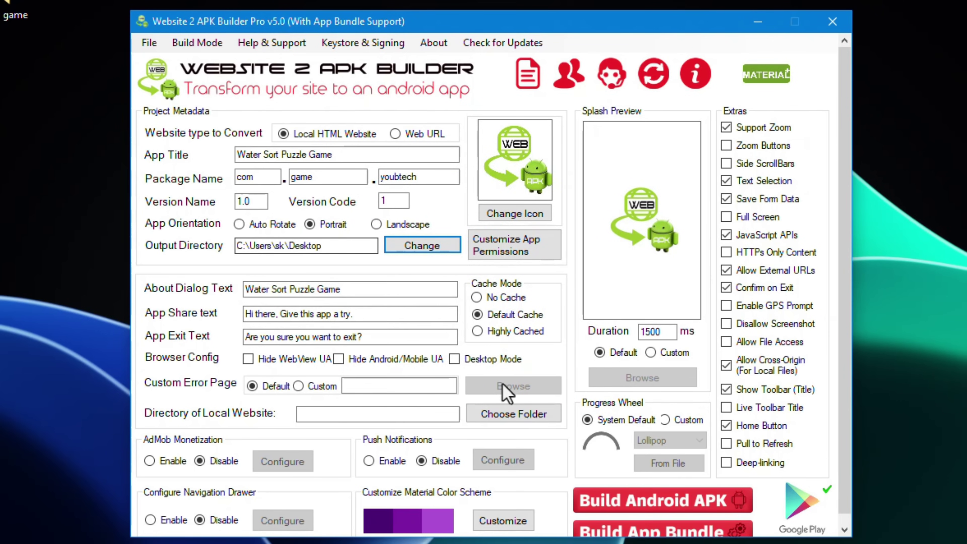
# - Examine the About dialog text, app share text and app exit text
pyautogui.scroll(-1, 418, 328)
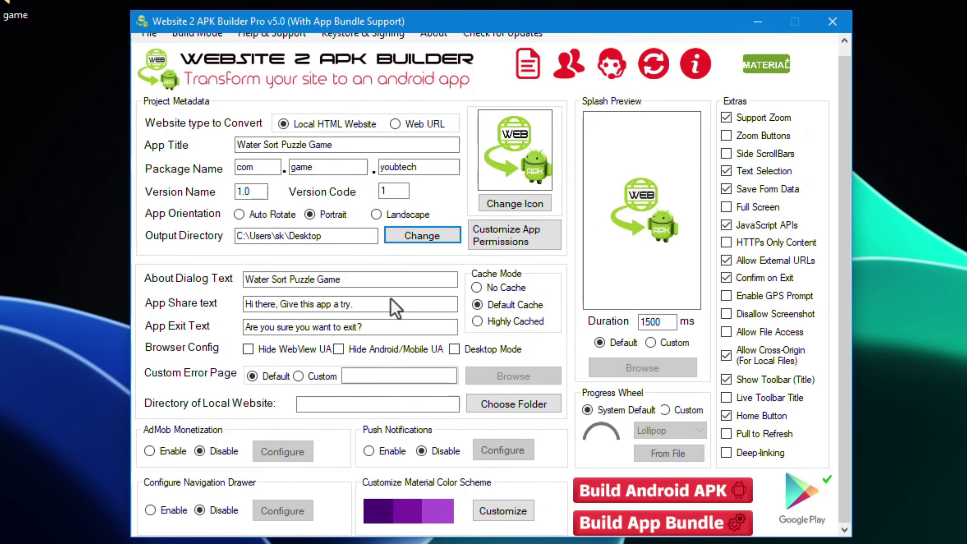
pyautogui.moveTo(371, 280); pyautogui.dragTo(224, 281)
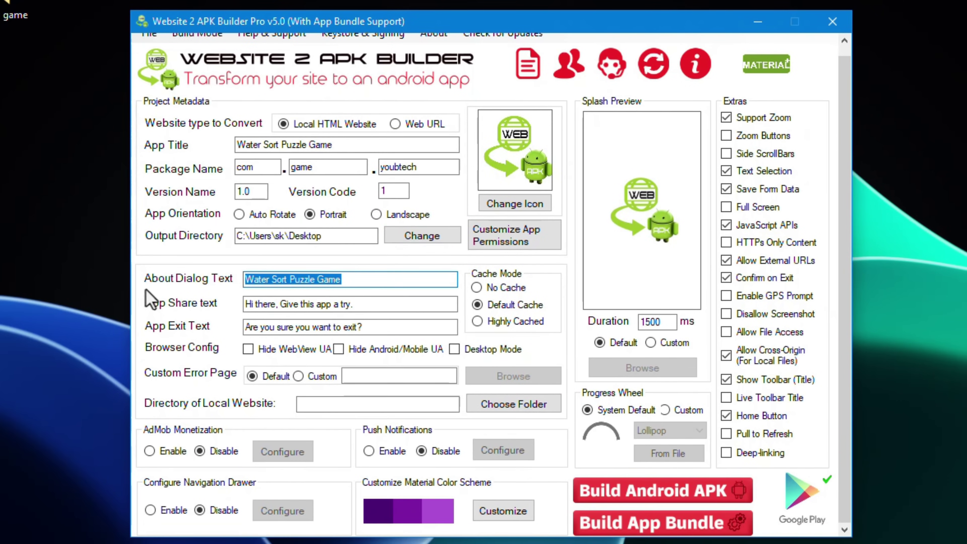
pyautogui.click(346, 282)
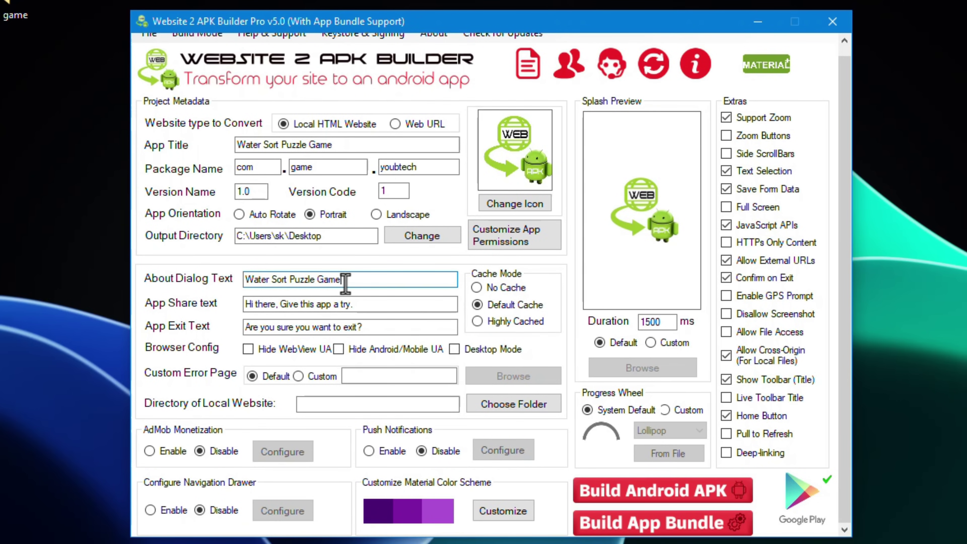
pyautogui.moveTo(358, 305); pyautogui.dragTo(214, 308)
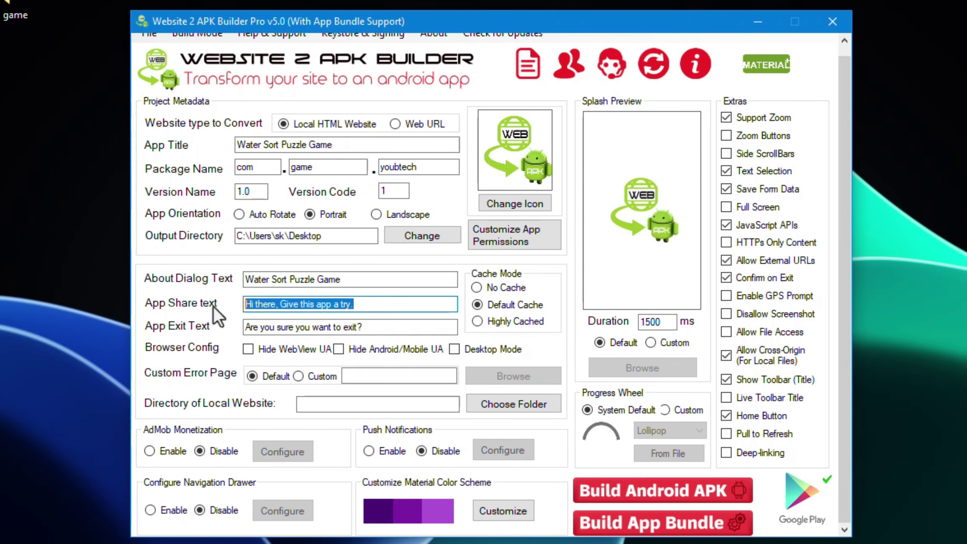
pyautogui.click(335, 306)
pyautogui.moveTo(352, 304); pyautogui.dragTo(182, 316)
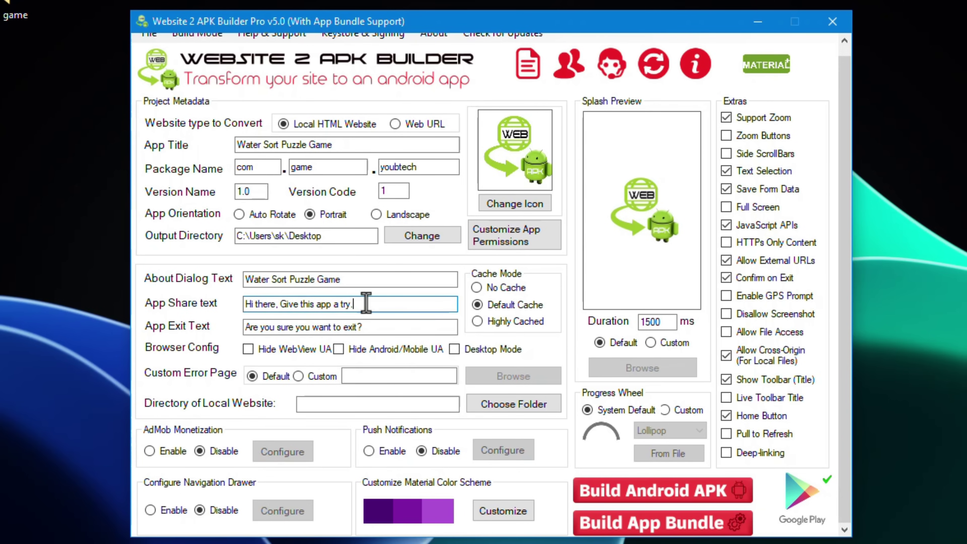
pyautogui.click(428, 326)
pyautogui.moveTo(428, 327); pyautogui.dragTo(172, 342)
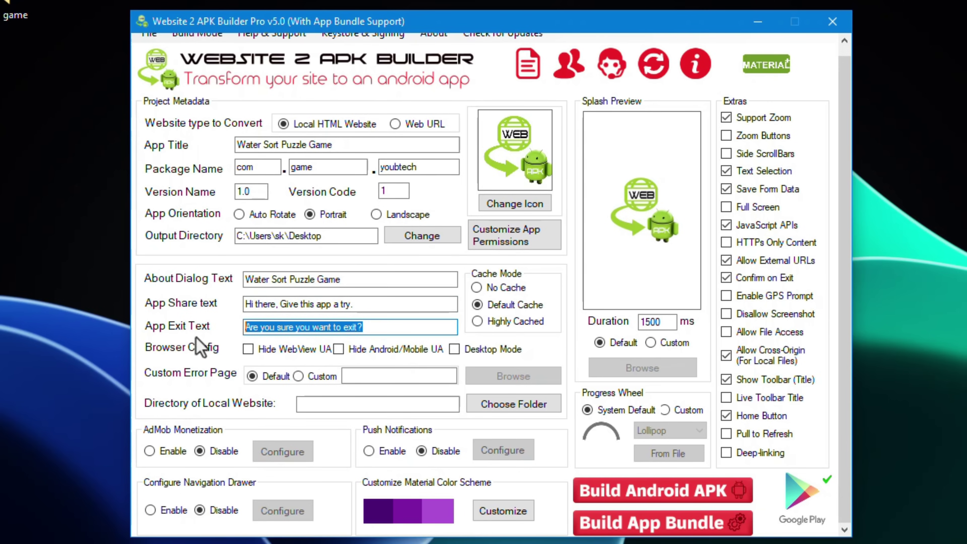
pyautogui.click(320, 327)
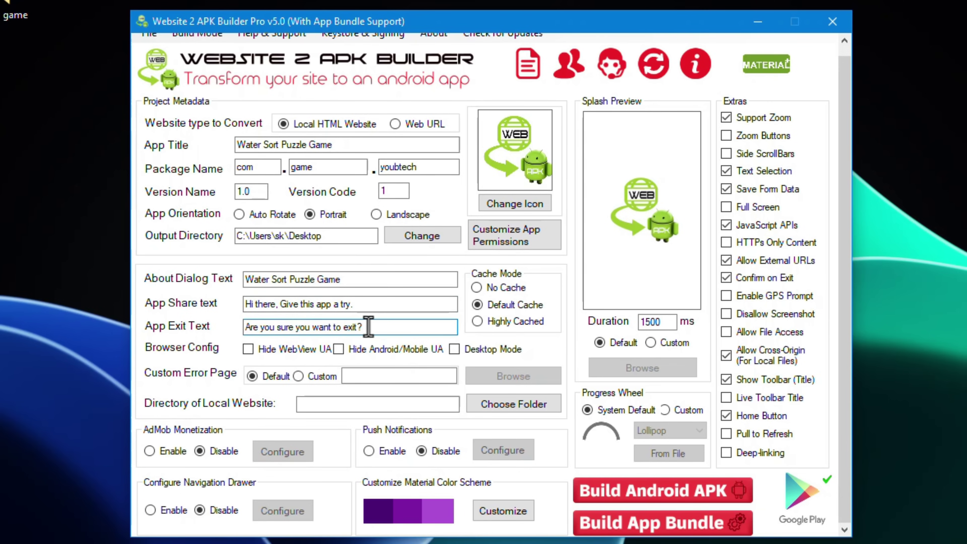
pyautogui.moveTo(368, 326); pyautogui.dragTo(196, 328)
pyautogui.click(310, 326)
pyautogui.click(369, 329)
# - Choose the game folder on the Desktop as the directory of the local website
pyautogui.click(512, 404)
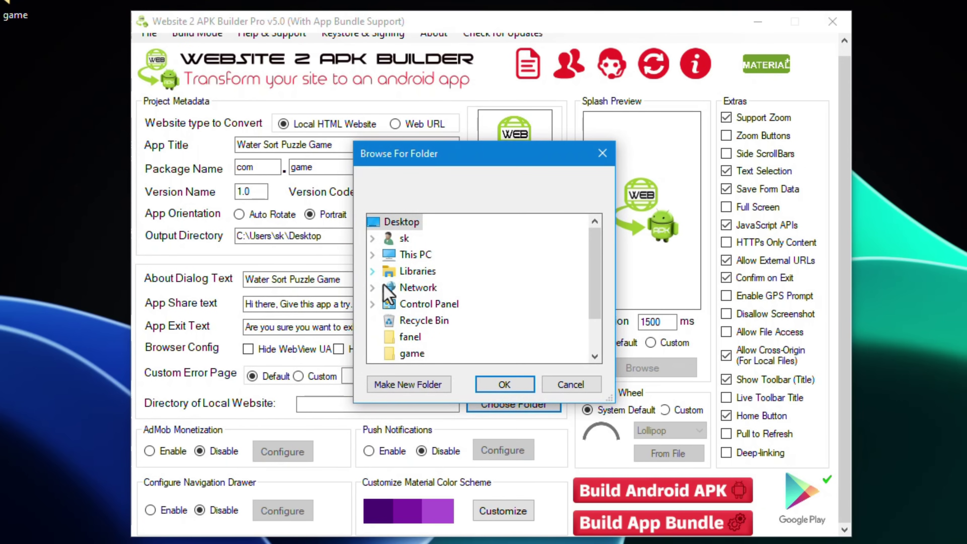
pyautogui.moveTo(17, 23); pyautogui.dragTo(27, 55)
pyautogui.click(372, 255)
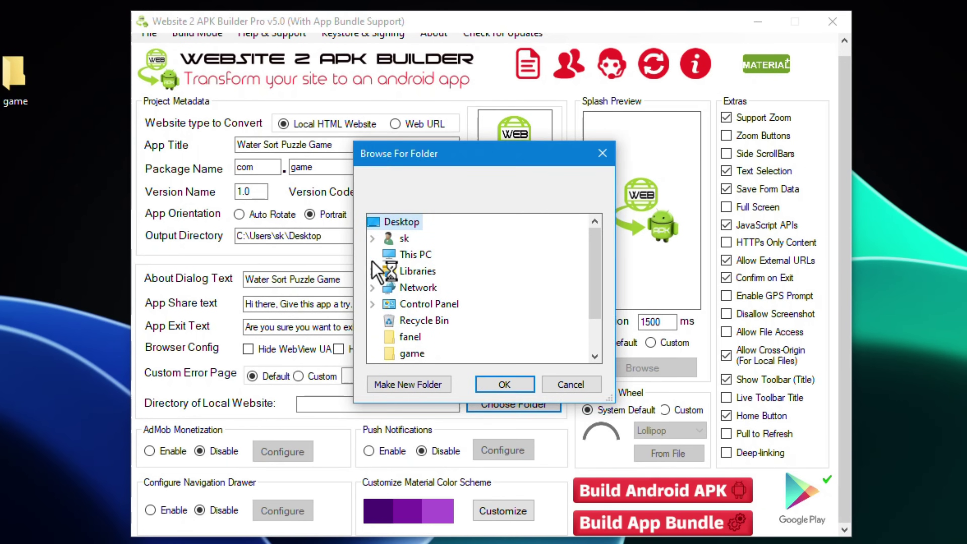
pyautogui.click(388, 255)
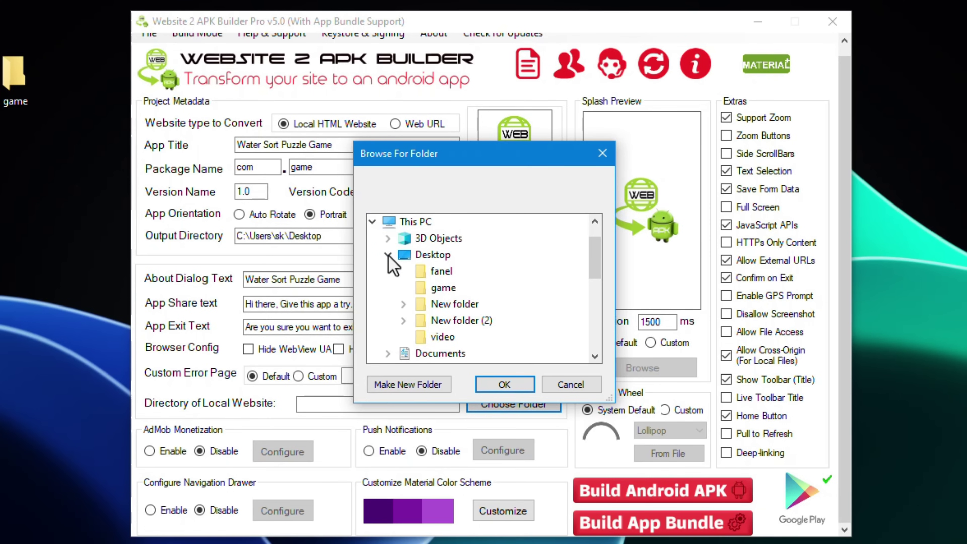
pyautogui.click(442, 288)
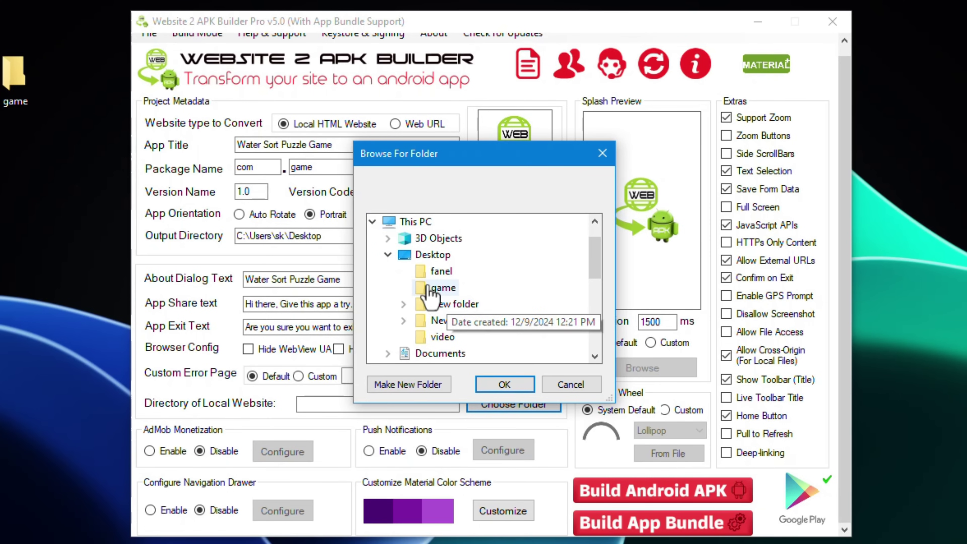
pyautogui.click(504, 385)
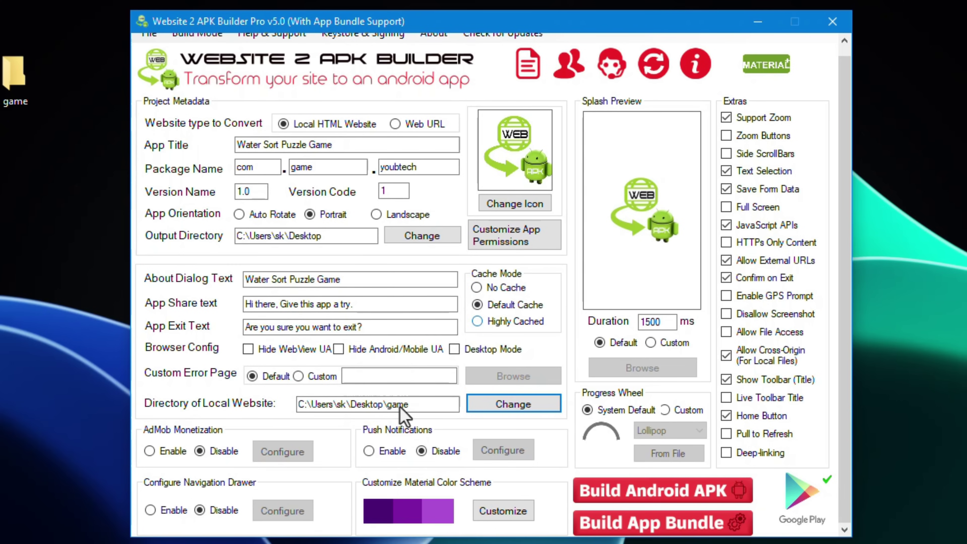
# - Set the cache mode to Highly Cached and remove the CAMERA permission from the app permissions
pyautogui.click(489, 323)
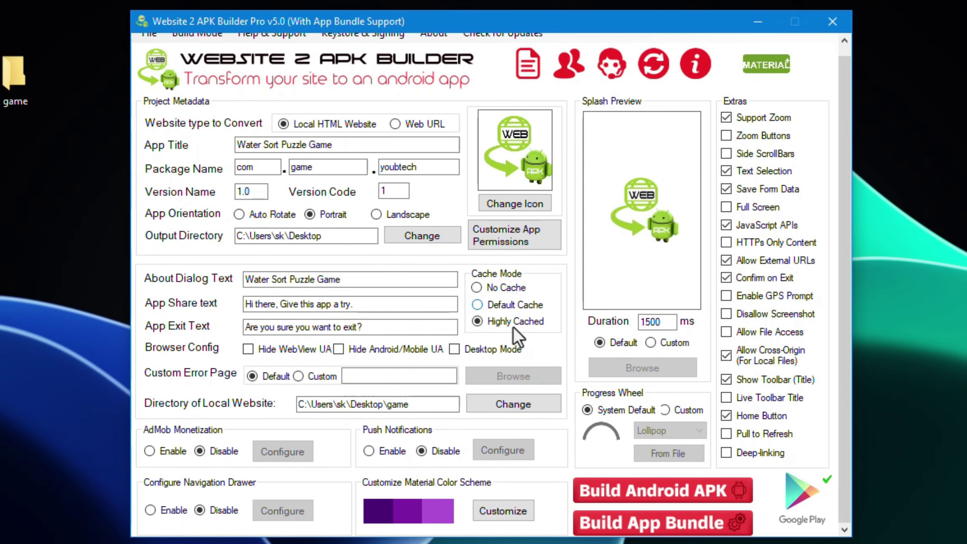
pyautogui.click(514, 235)
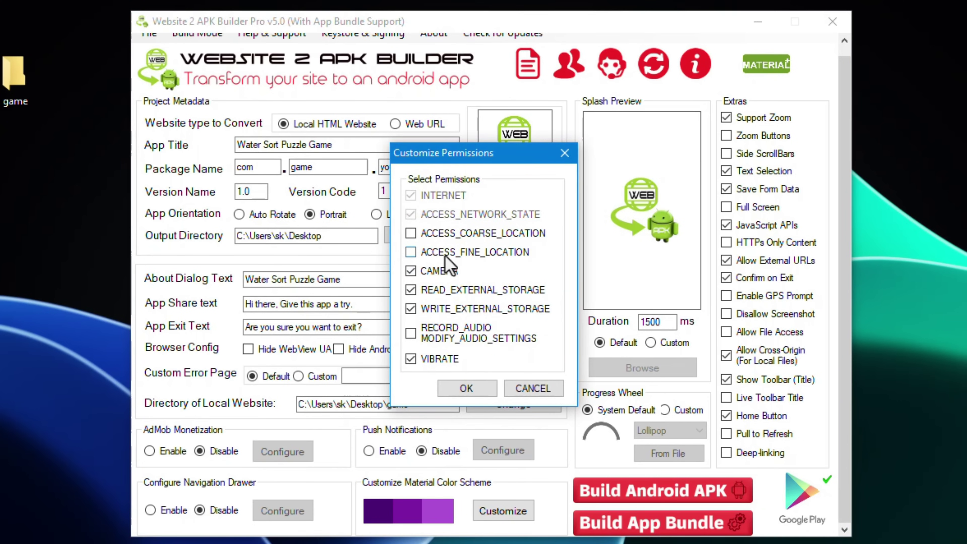
pyautogui.click(448, 277)
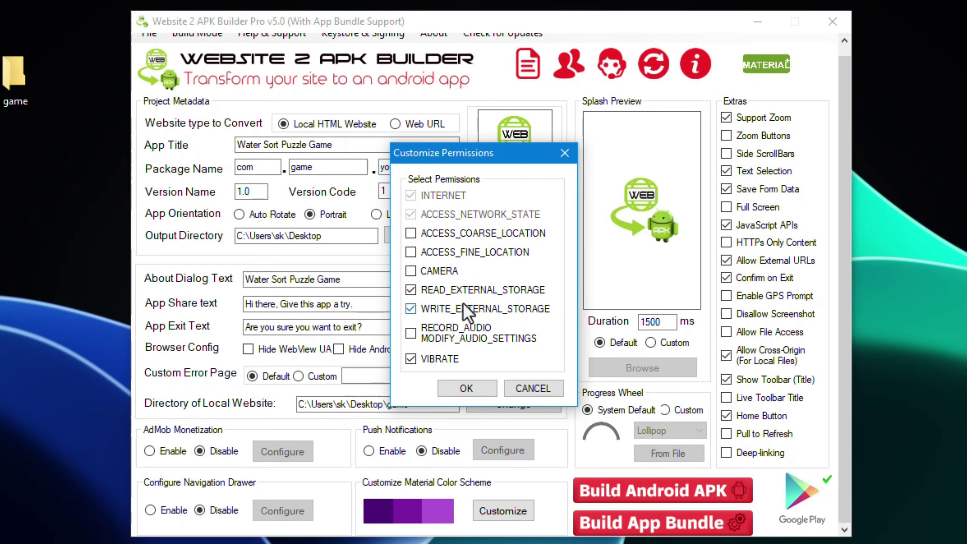
pyautogui.click(468, 389)
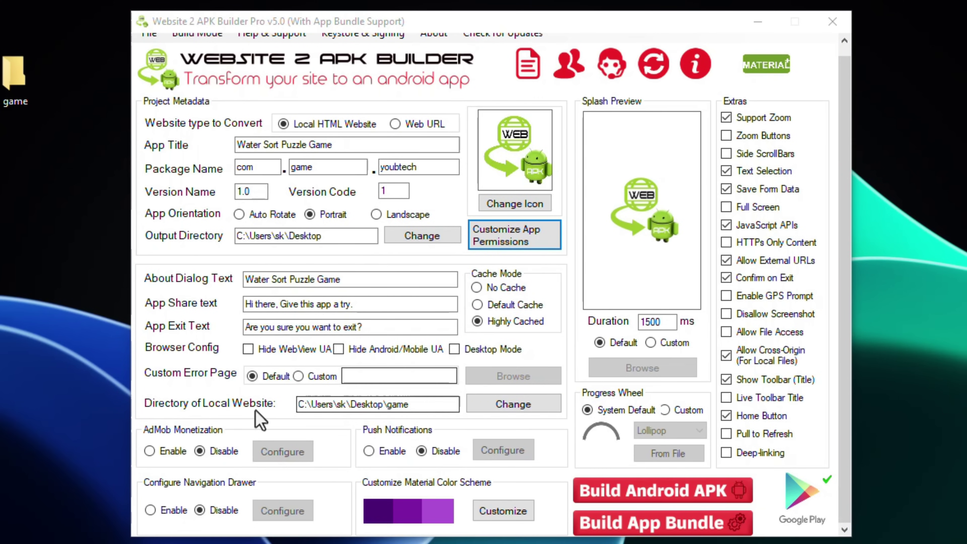
# - In the extra options, disable Support Zoom, Text Selection and Show Toolbar, and enable Full Screen
pyautogui.click(773, 119)
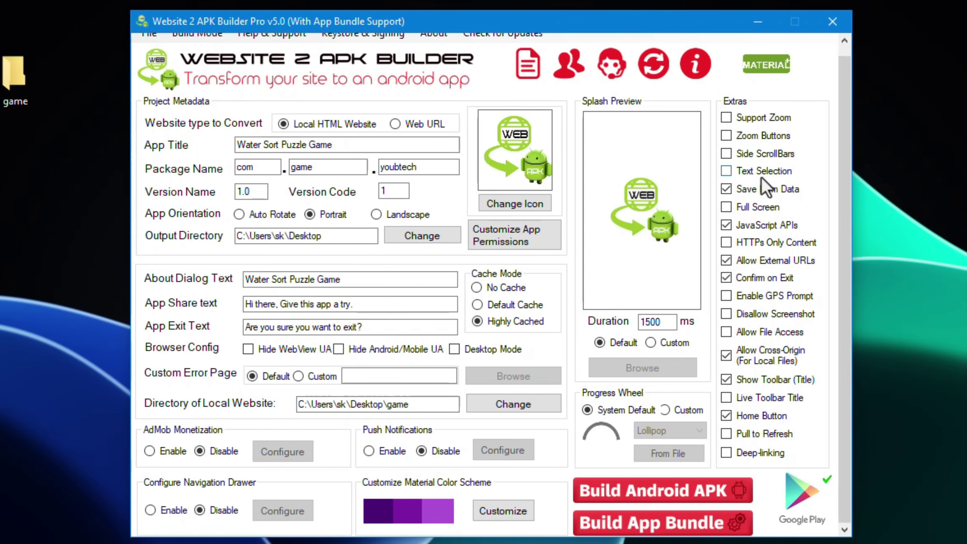
pyautogui.click(742, 212)
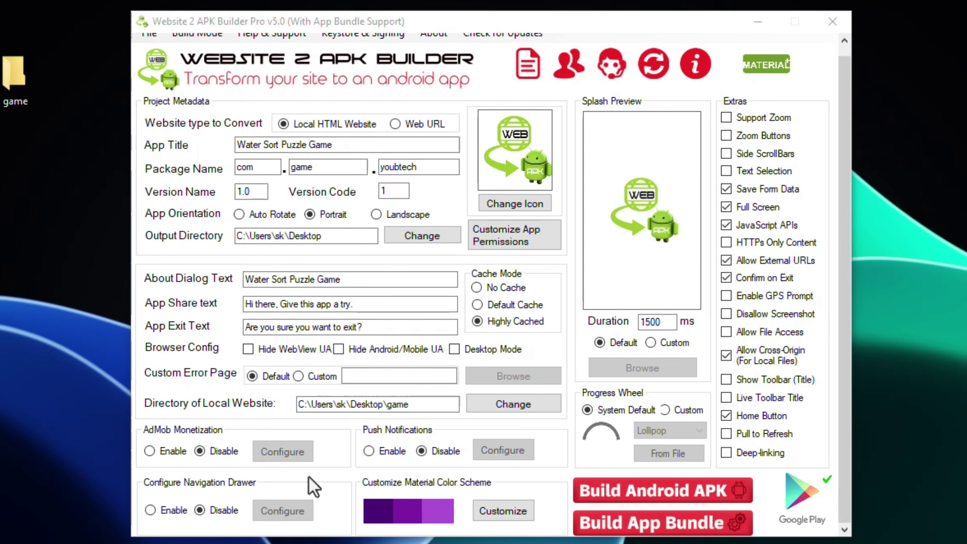
# - Change the app icon to download.jpg from New folder on the Desktop
pyautogui.click(520, 207)
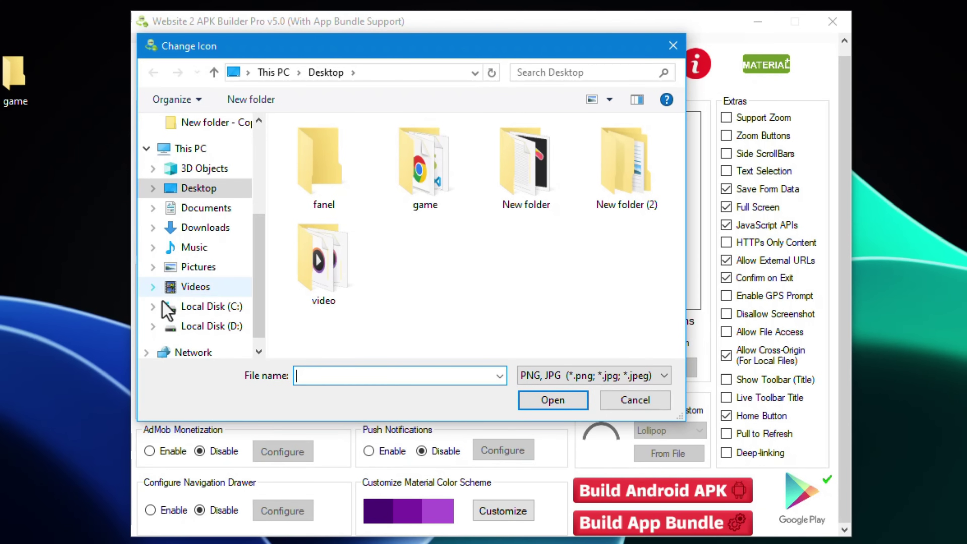
pyautogui.click(154, 188)
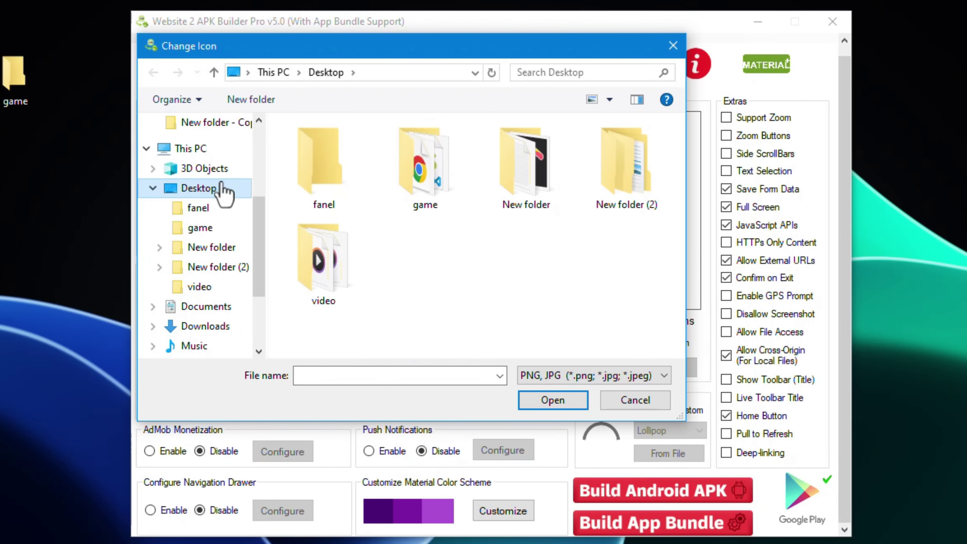
pyautogui.doubleClick(547, 159)
pyautogui.click(331, 234)
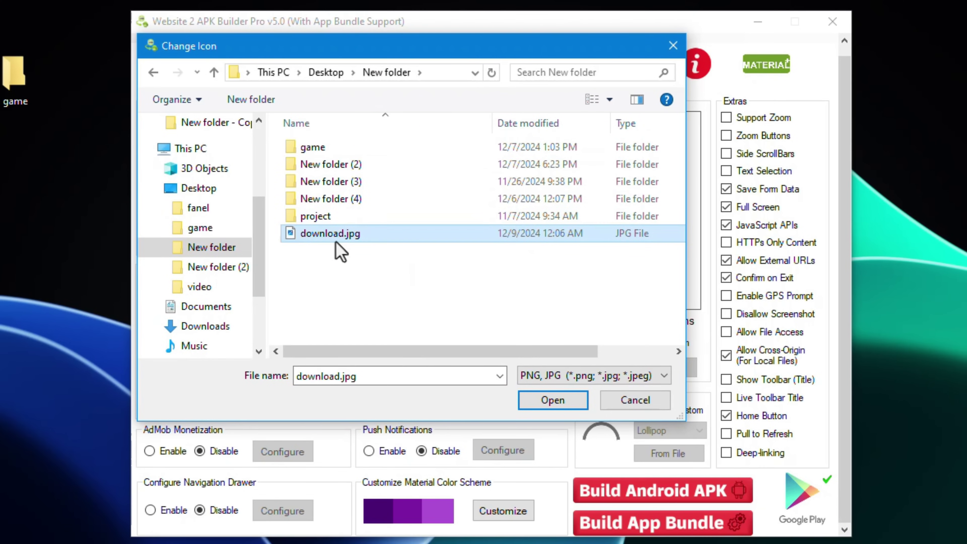
pyautogui.click(552, 400)
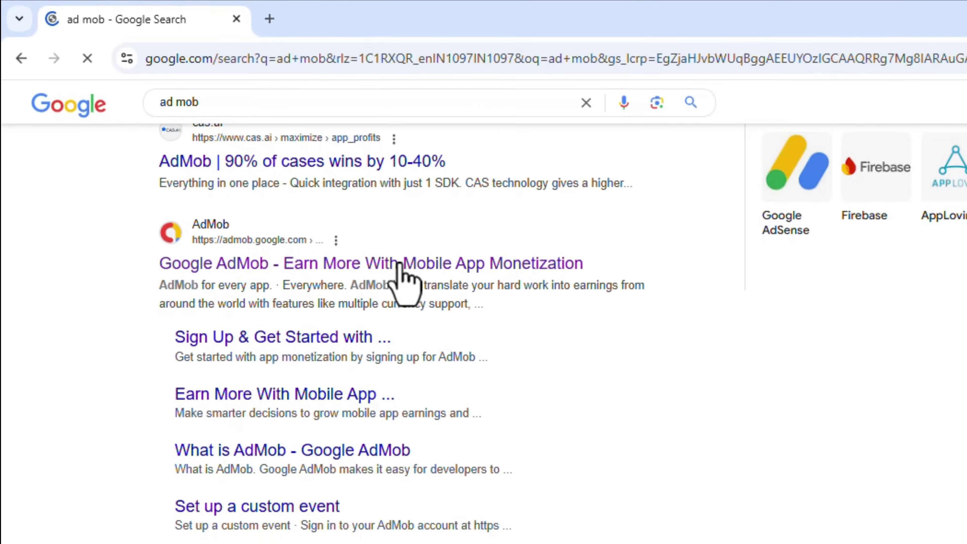
# - Open the Google AdMob website from the "ad mob" search results in the browser
pyautogui.click(312, 203)
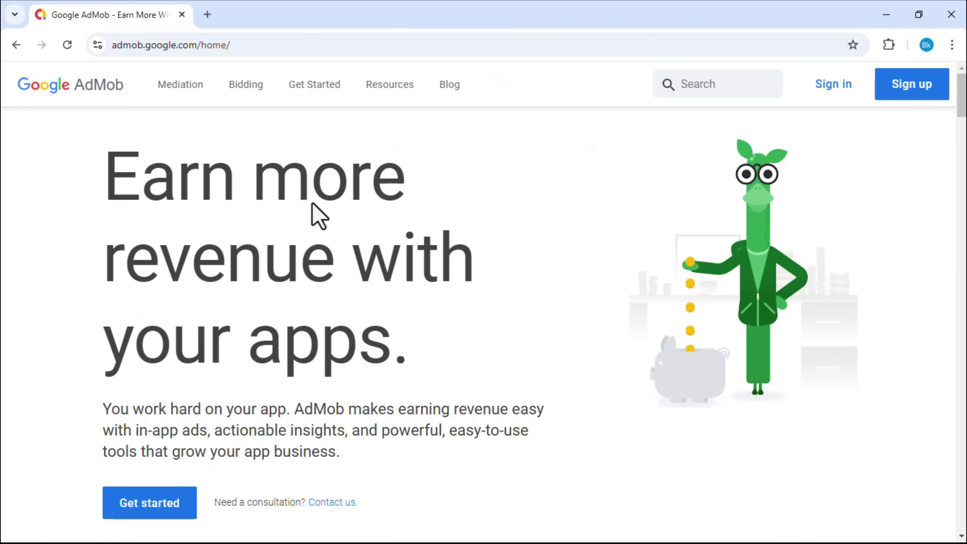
# - Examine the AdMob home page for its features, bidding information, supported app categories and usage statistics
pyautogui.scroll(-10, 909, 169)
pyautogui.scroll(-10, 956, 154)
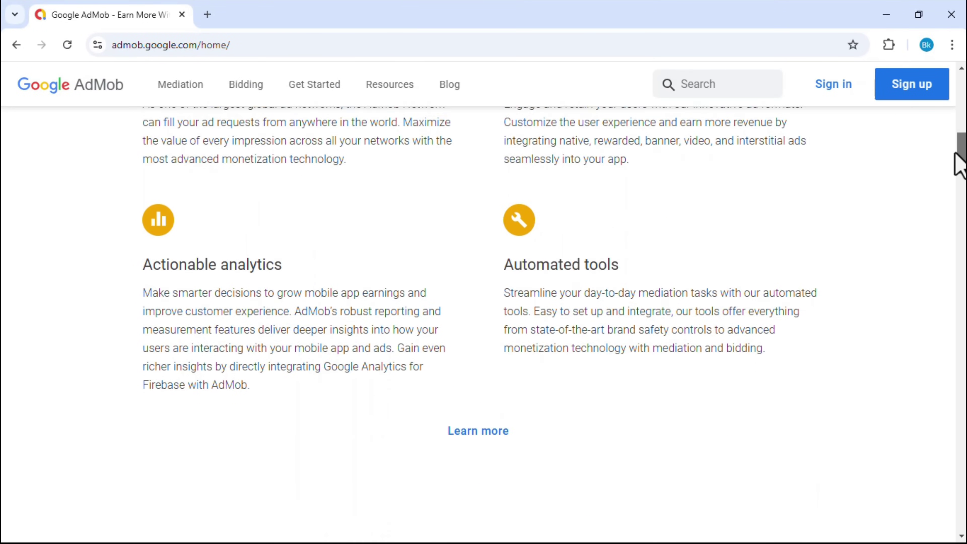
pyautogui.scroll(-1, 956, 159)
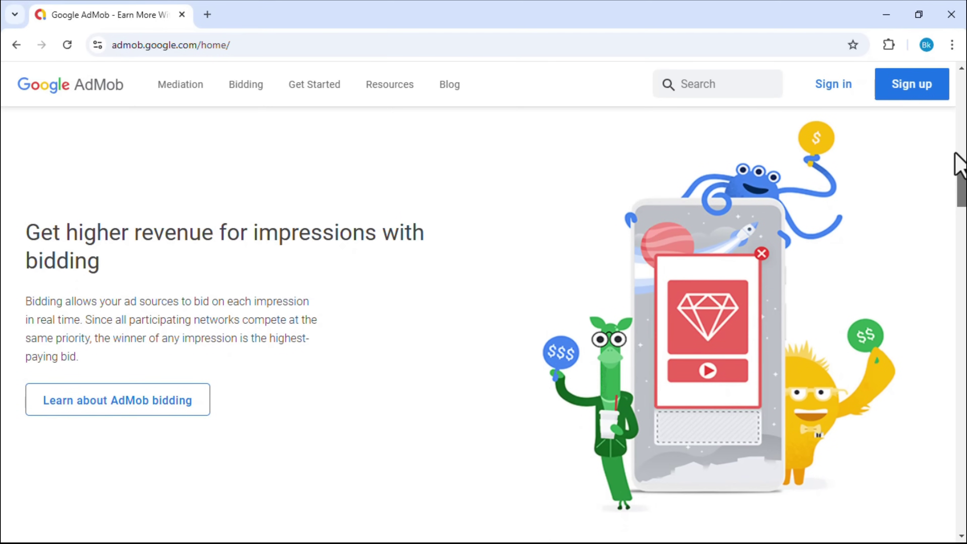
pyautogui.scroll(-15, 956, 156)
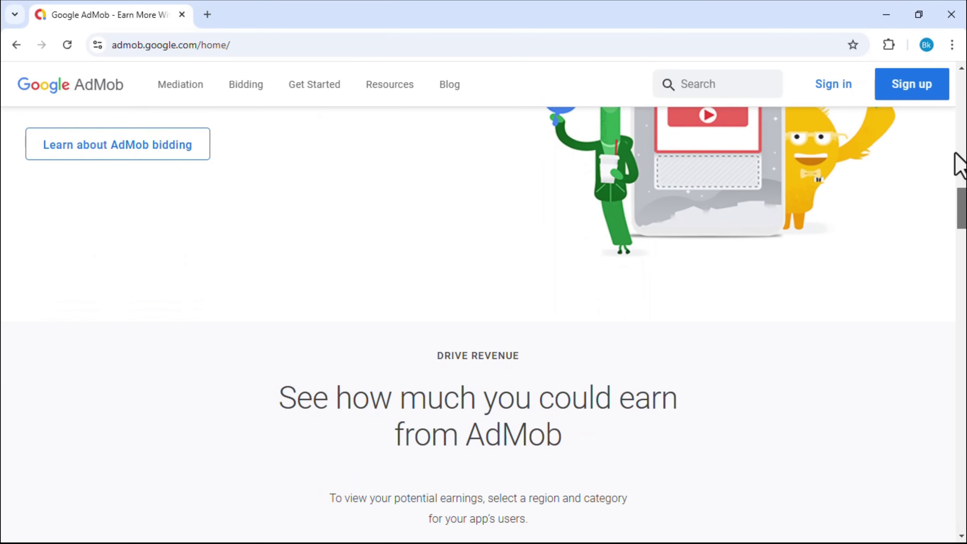
pyautogui.scroll(-12, 948, 252)
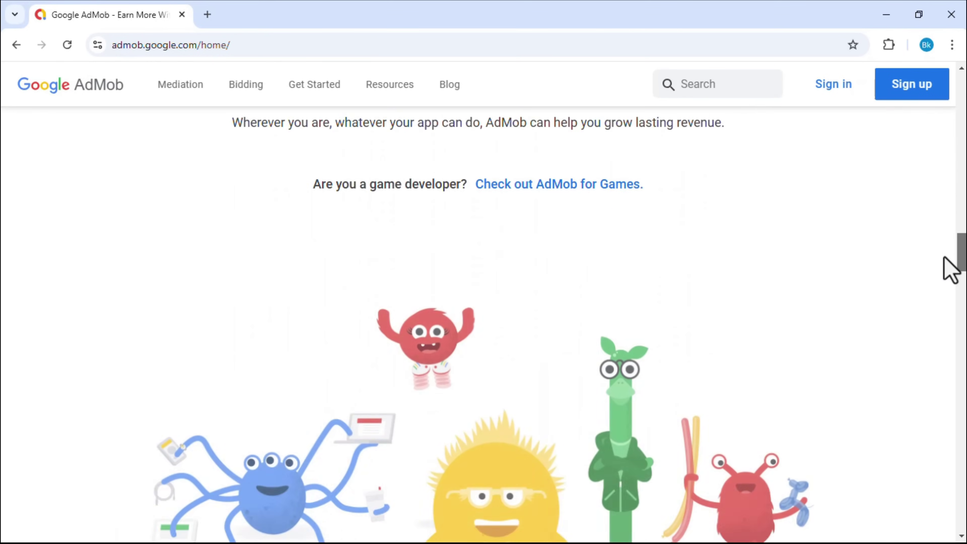
pyautogui.scroll(-10, 948, 301)
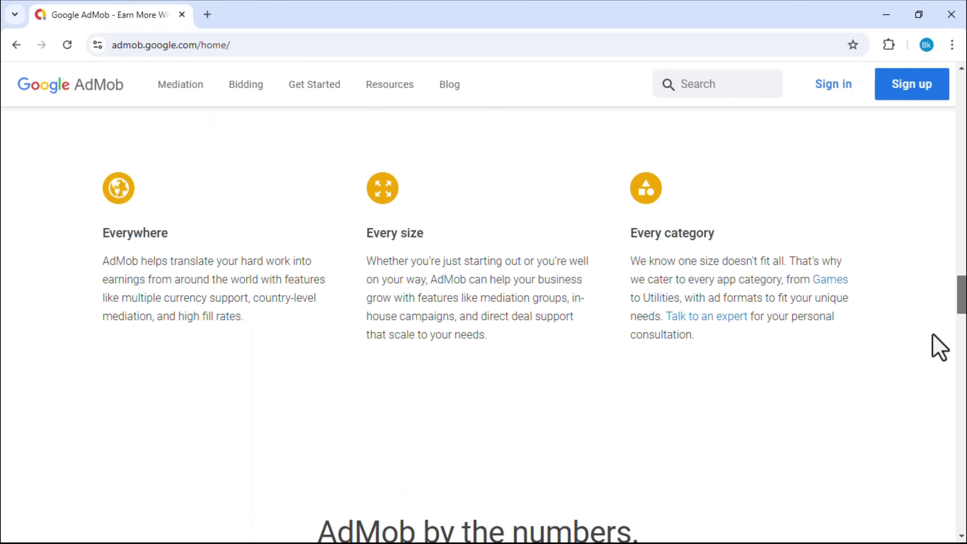
pyautogui.scroll(-10, 934, 370)
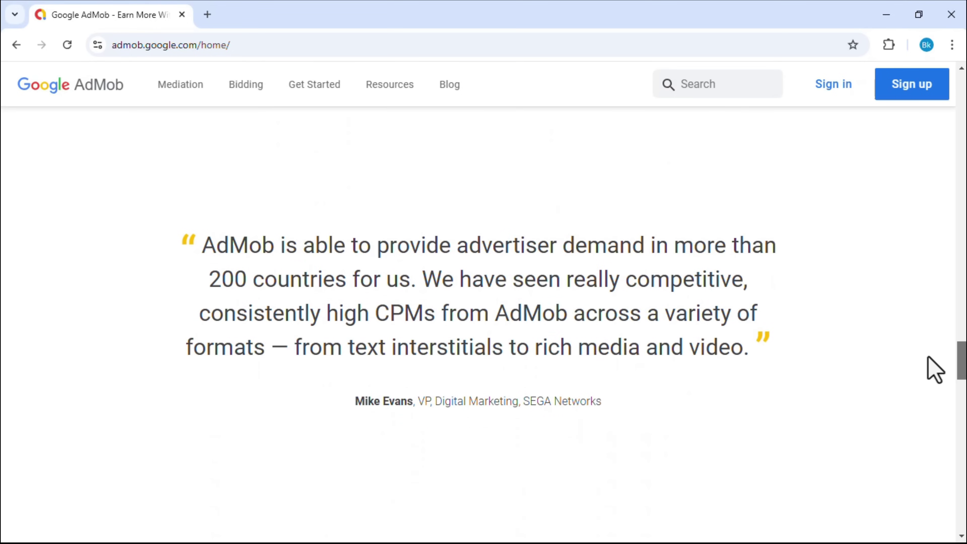
pyautogui.scroll(4, 934, 369)
pyautogui.scroll(8, 935, 370)
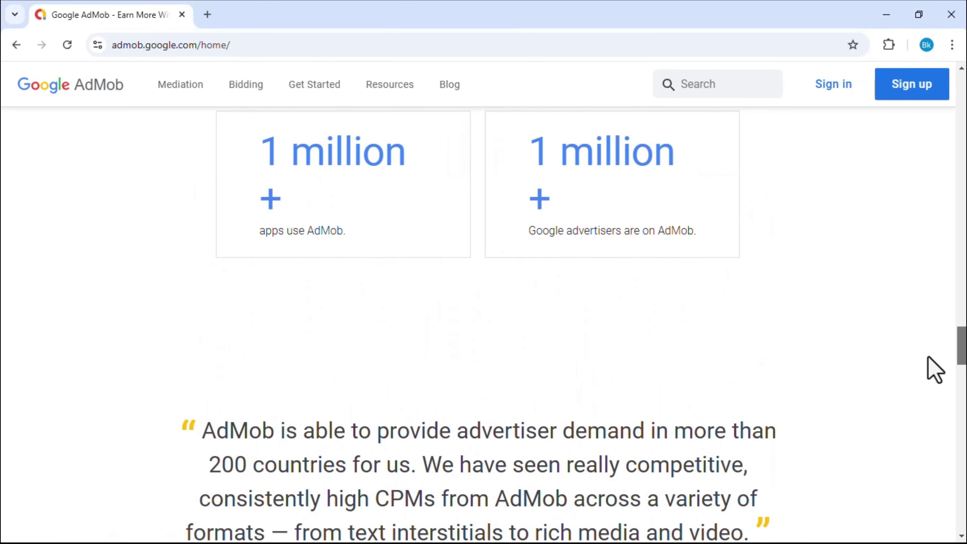
pyautogui.scroll(7, 935, 370)
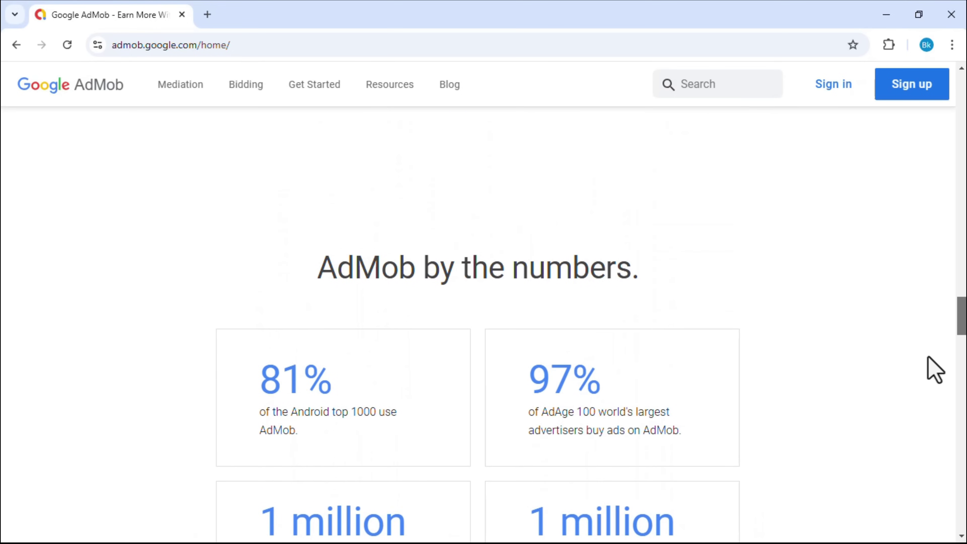
# - Calculate the potential AdMob earnings for Asia and Pacific Countries, Android devices and the Games category
pyautogui.scroll(8, 935, 370)
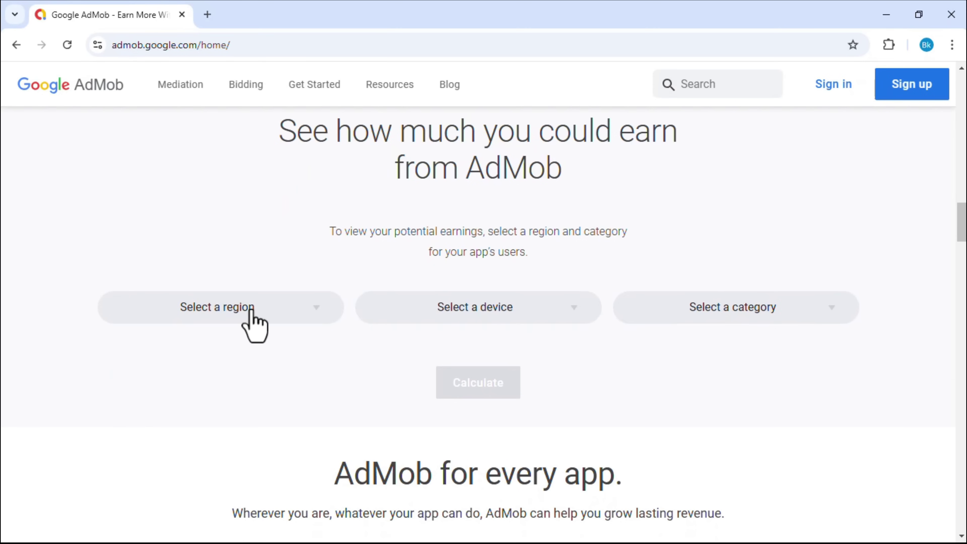
pyautogui.click(246, 309)
pyautogui.click(179, 337)
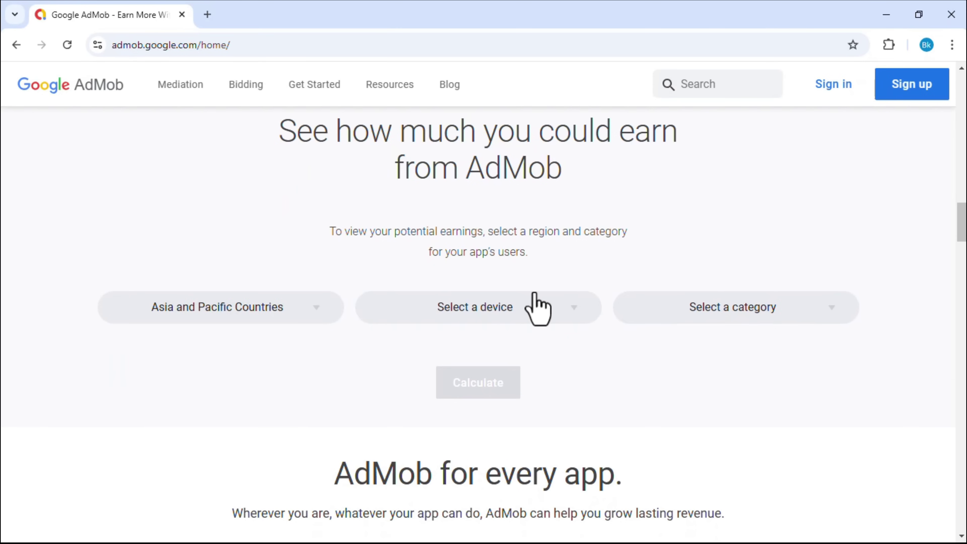
pyautogui.click(477, 313)
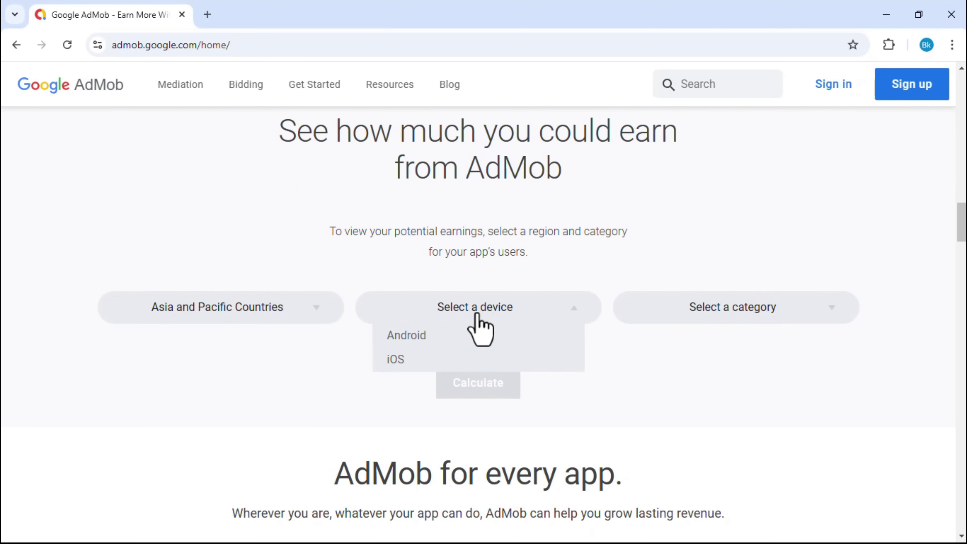
pyautogui.click(415, 337)
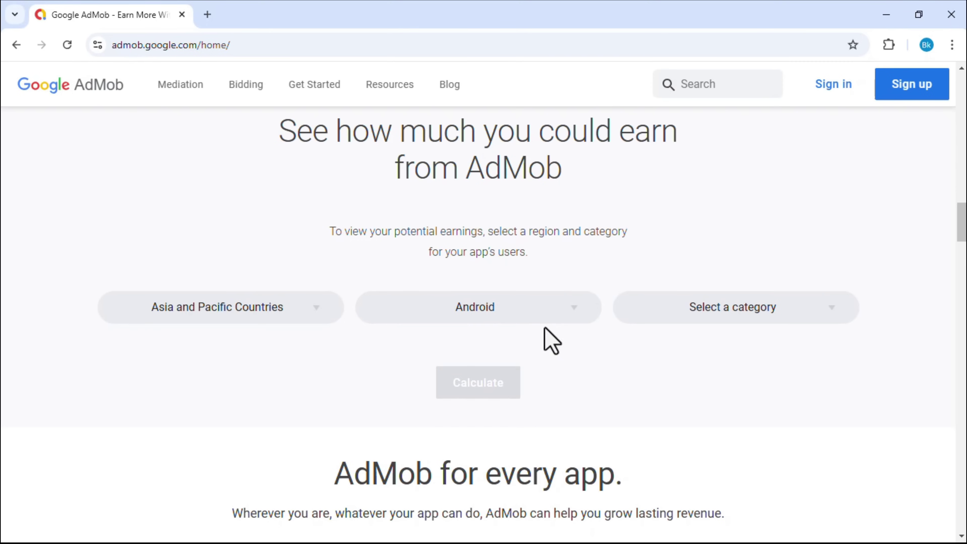
pyautogui.click(709, 323)
pyautogui.scroll(-4, 709, 327)
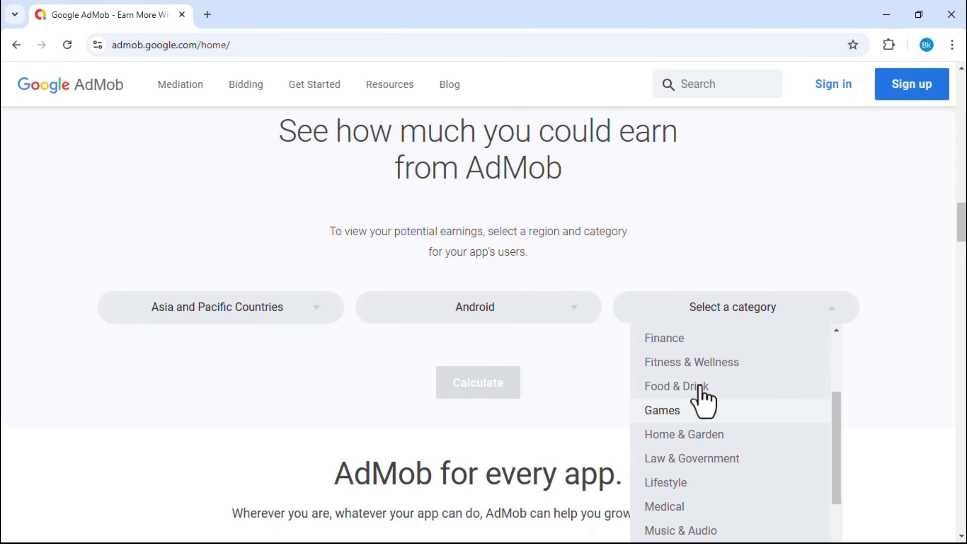
pyautogui.click(694, 411)
pyautogui.click(473, 385)
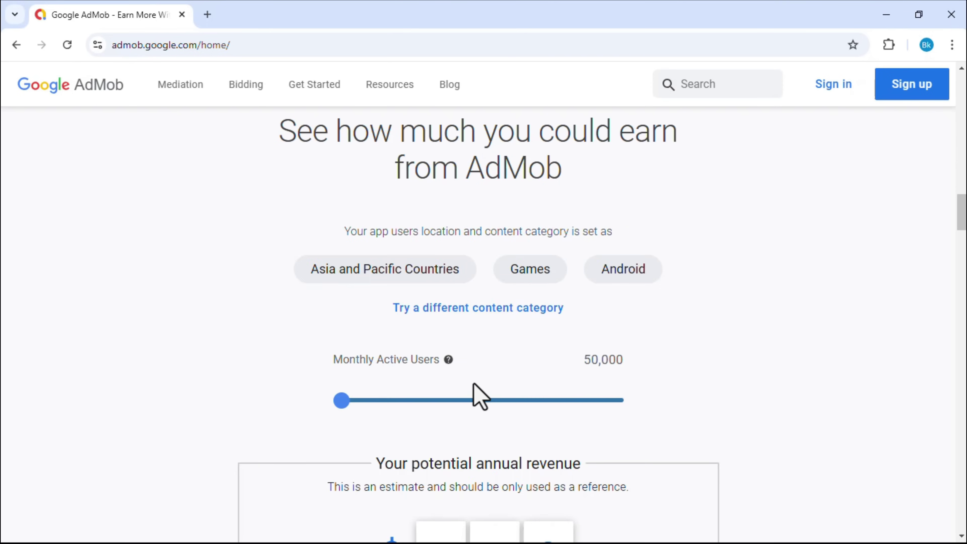
# - Check the potential annual revenue estimate and raise Monthly Active Users to about 9,382,946
pyautogui.scroll(-3, 475, 395)
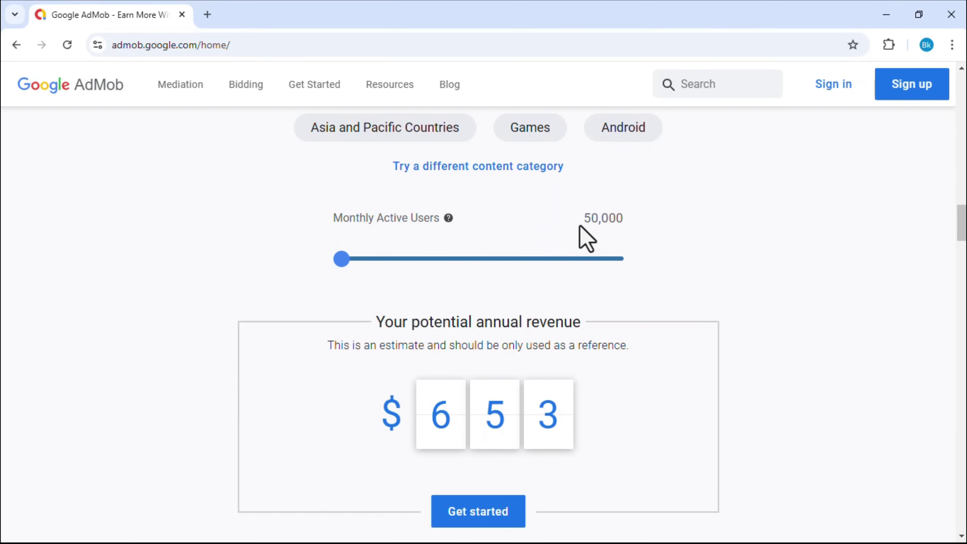
pyautogui.moveTo(579, 226); pyautogui.dragTo(631, 233)
pyautogui.click(632, 273)
pyautogui.moveTo(522, 416); pyautogui.dragTo(429, 413)
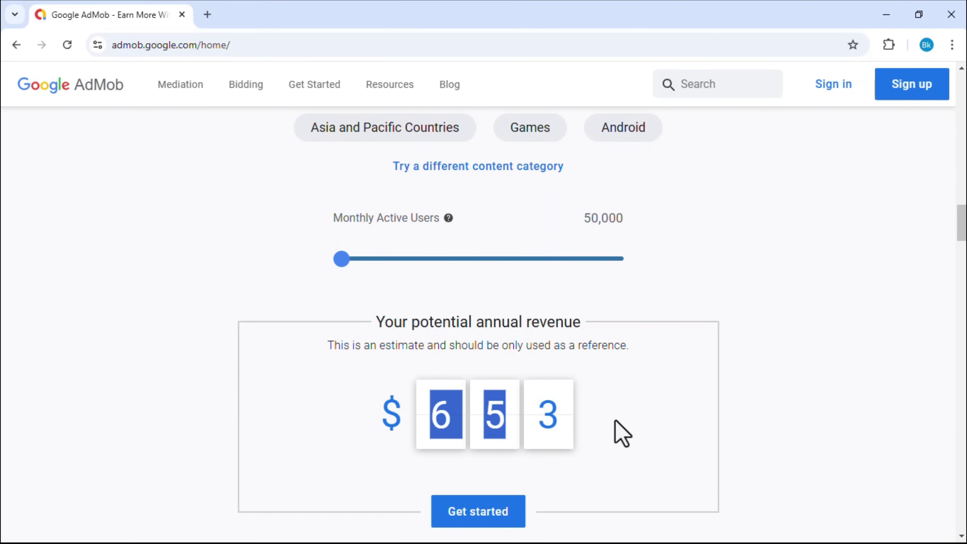
pyautogui.scroll(-3, 621, 434)
pyautogui.scroll(3, 621, 434)
pyautogui.click(492, 319)
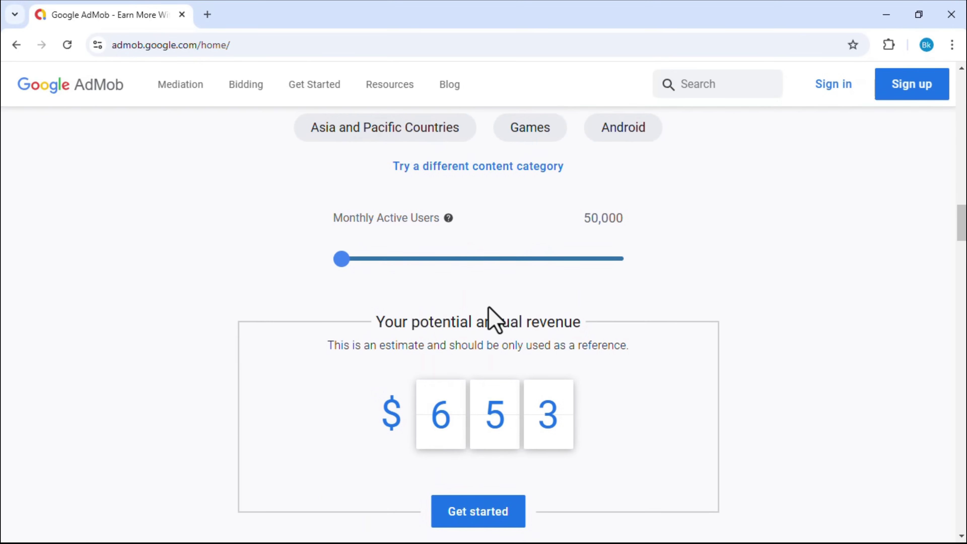
pyautogui.moveTo(341, 263); pyautogui.dragTo(598, 276)
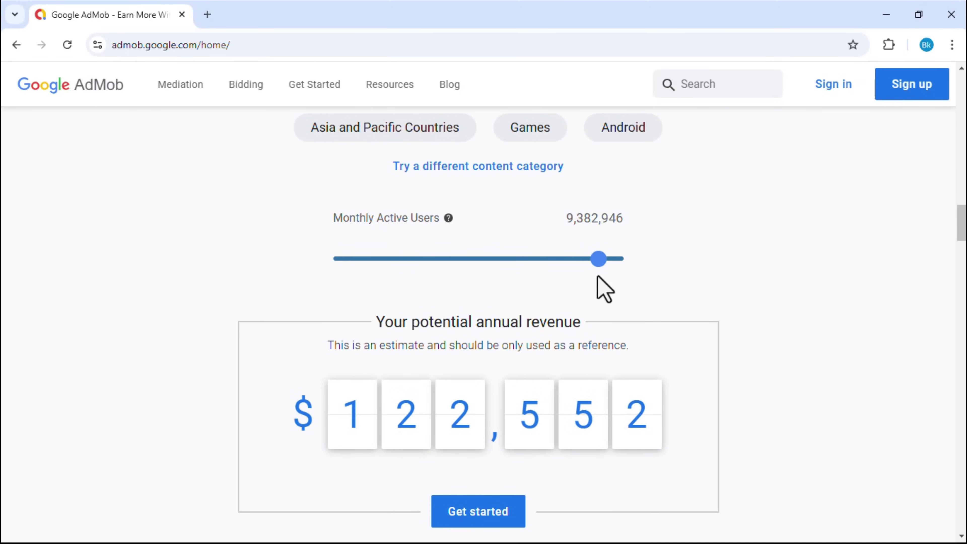
# - Sign up for AdMob and submit the account creation form
pyautogui.scroll(10, 682, 345)
pyautogui.scroll(15, 686, 348)
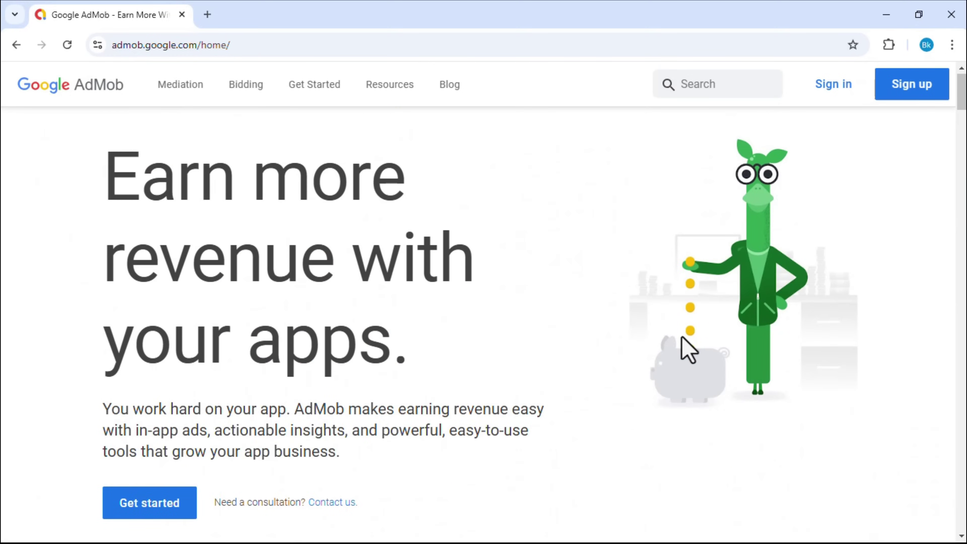
pyautogui.click(908, 84)
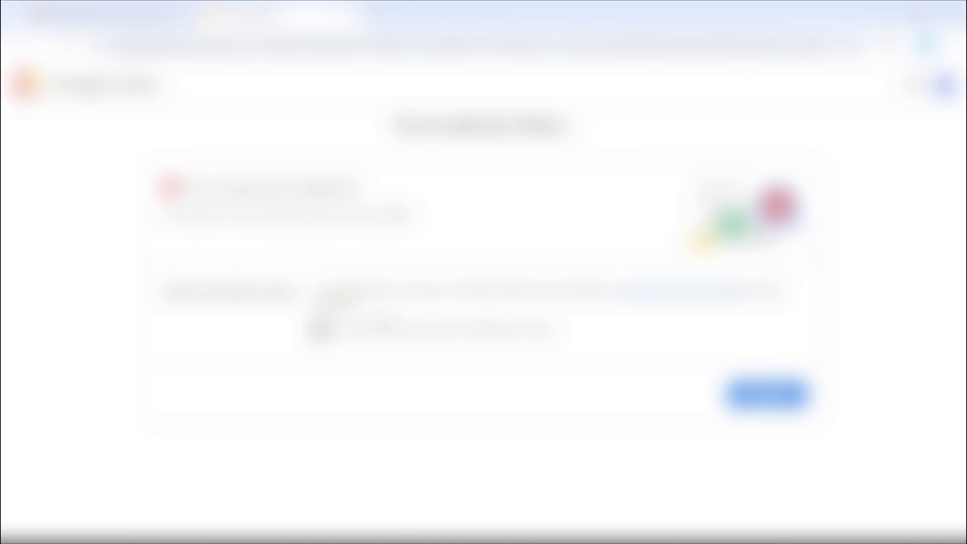
pyautogui.click(754, 398)
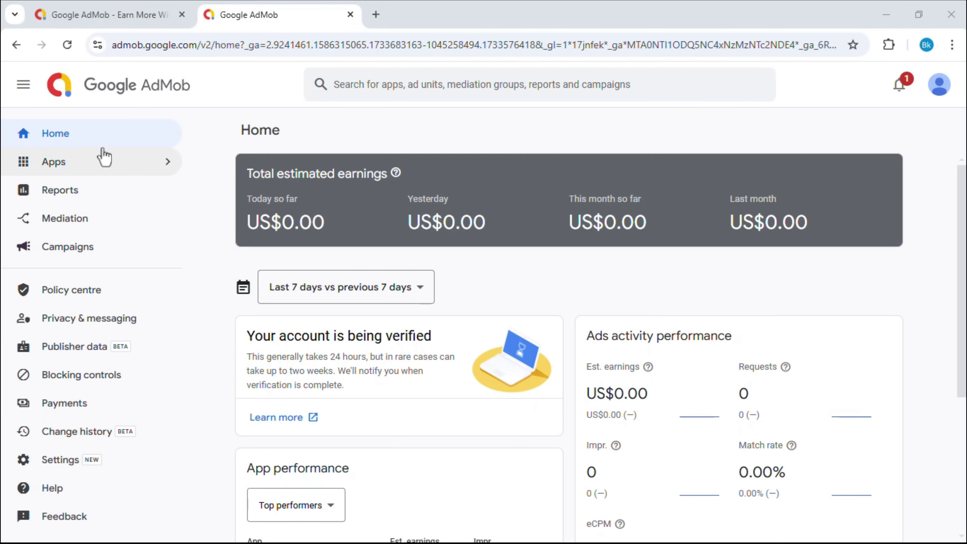
# - Start setting up a new AdMob app for the Android platform that is not listed on a supported app store
pyautogui.click(107, 171)
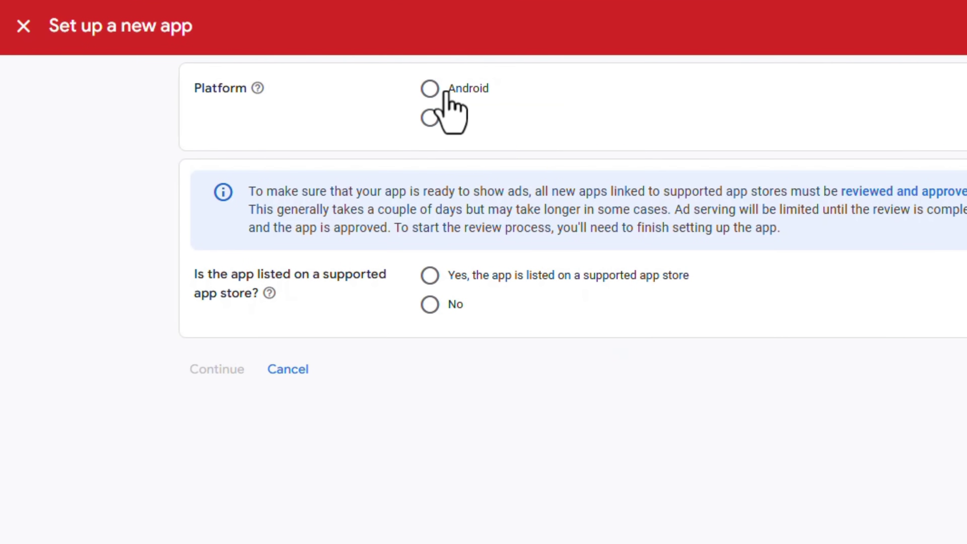
pyautogui.click(447, 94)
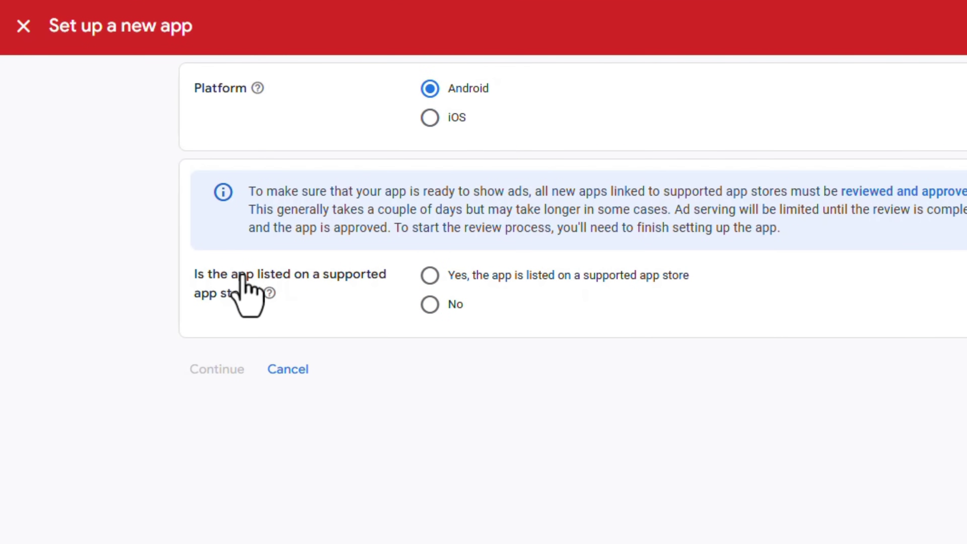
pyautogui.moveTo(258, 294); pyautogui.dragTo(182, 276)
pyautogui.click(360, 292)
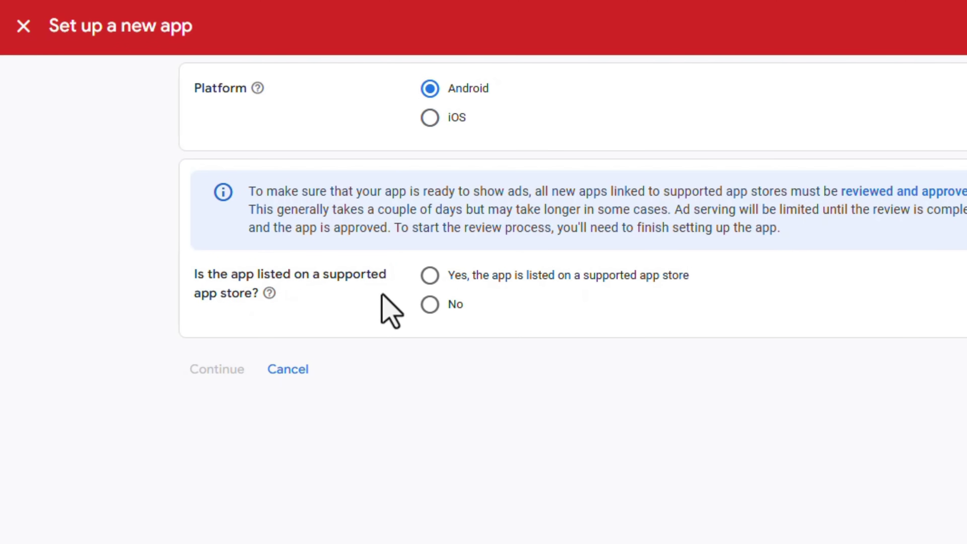
pyautogui.click(429, 305)
pyautogui.click(229, 368)
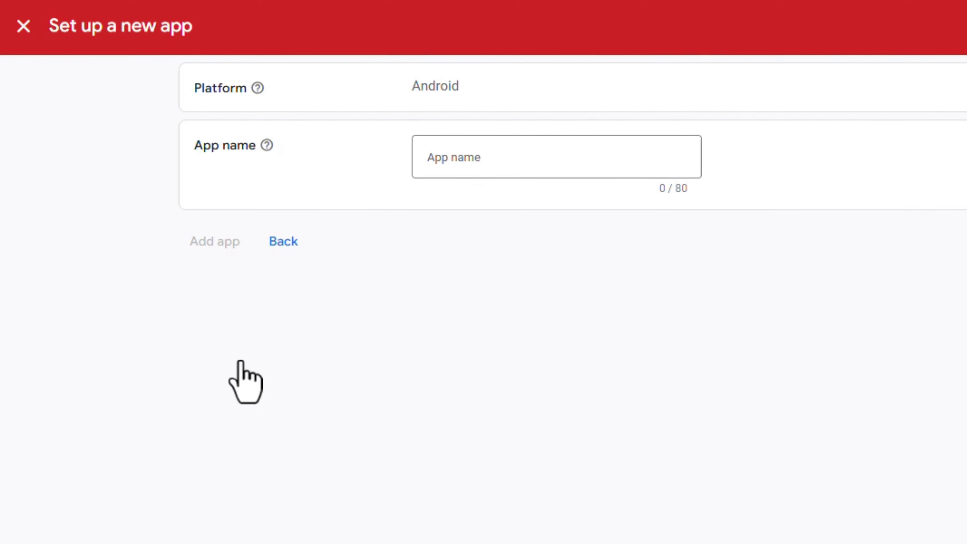
# - Name the app Water Sort Puzzle Game, add it to AdMob and finish the setup
pyautogui.click(515, 160)
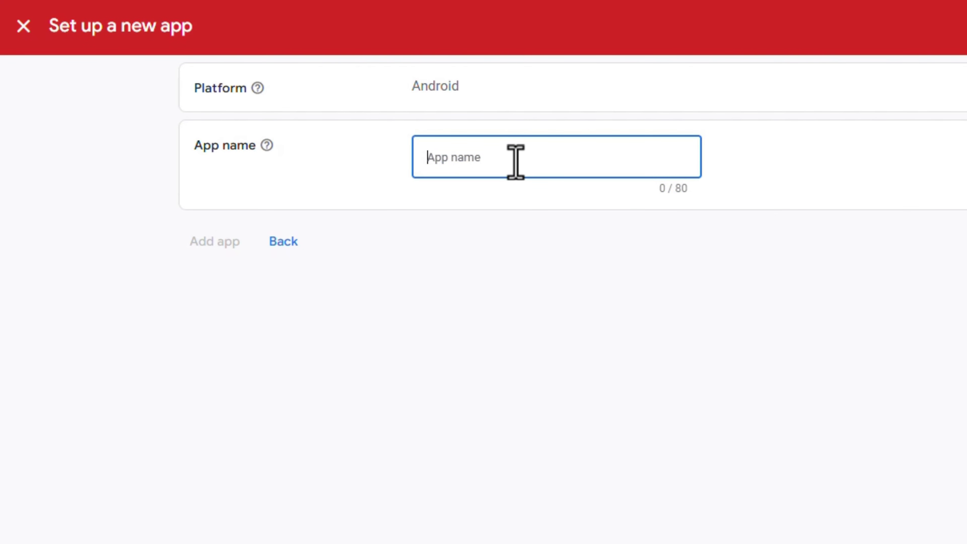
pyautogui.write('Water Sort Puzzle Game')
pyautogui.click(189, 248)
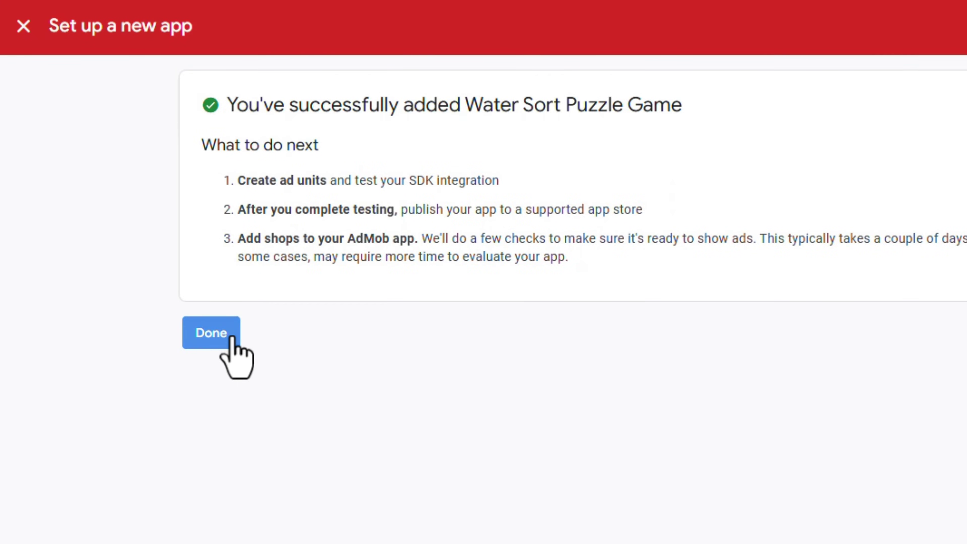
pyautogui.click(230, 337)
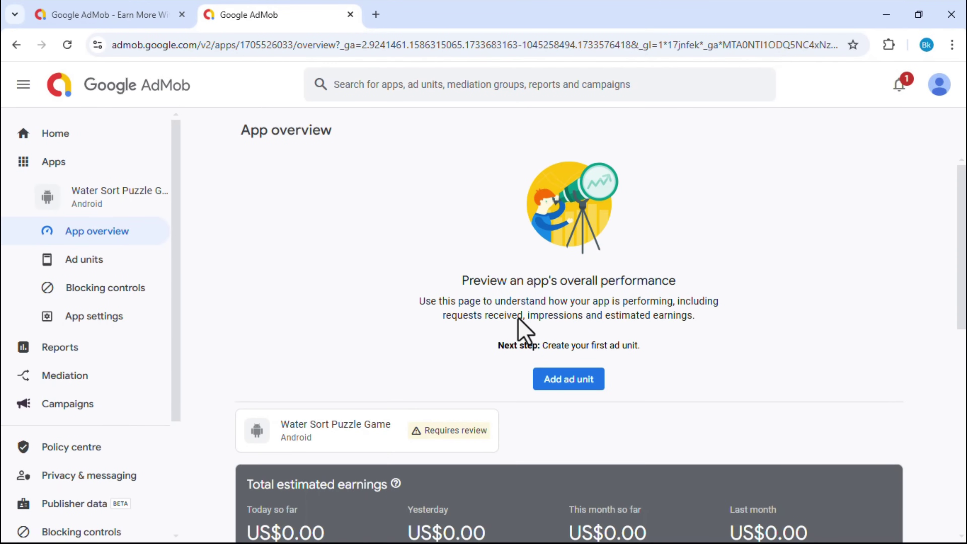
# - Examine the new app's overview page, including its estimated earnings and ad performance sections
pyautogui.scroll(-3, 521, 324)
pyautogui.scroll(-3, 644, 389)
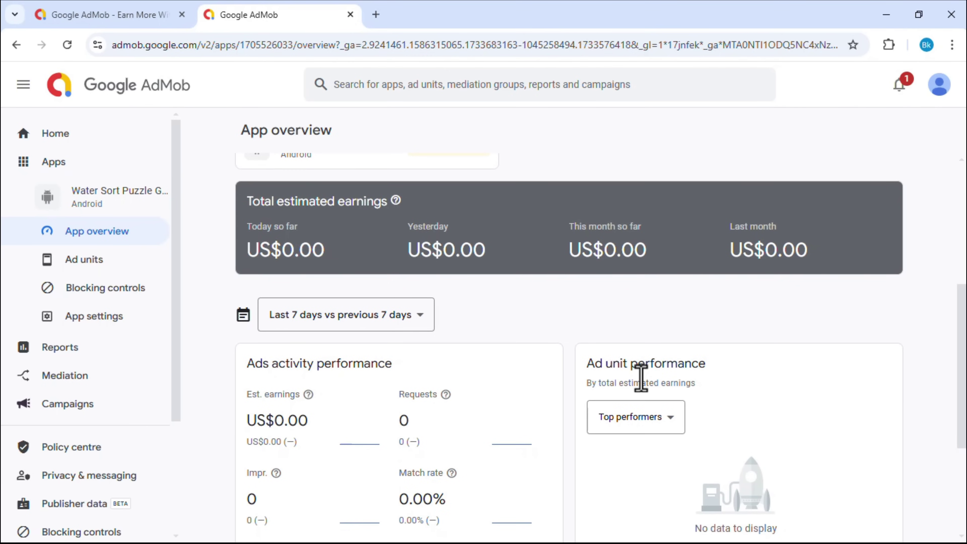
pyautogui.scroll(-5, 641, 377)
pyautogui.scroll(7, 629, 494)
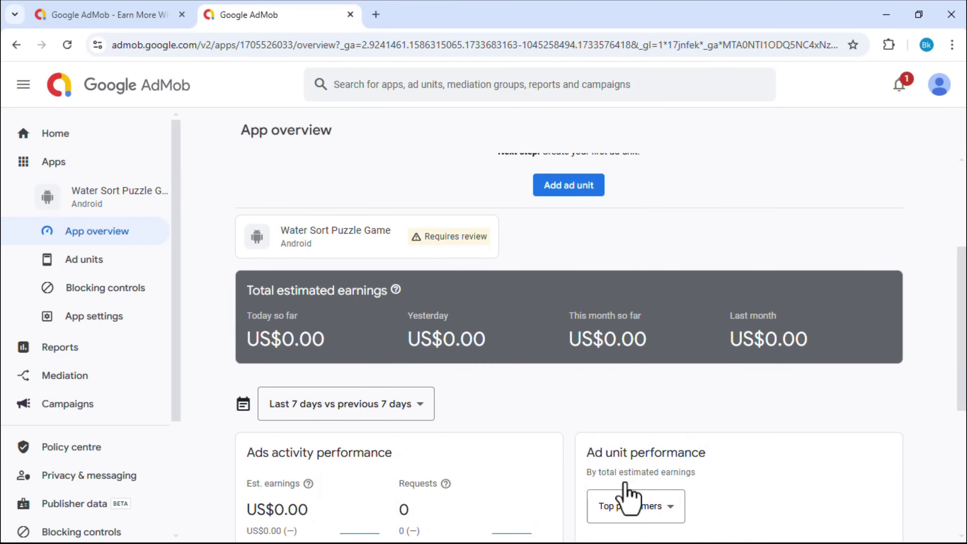
pyautogui.scroll(5, 627, 492)
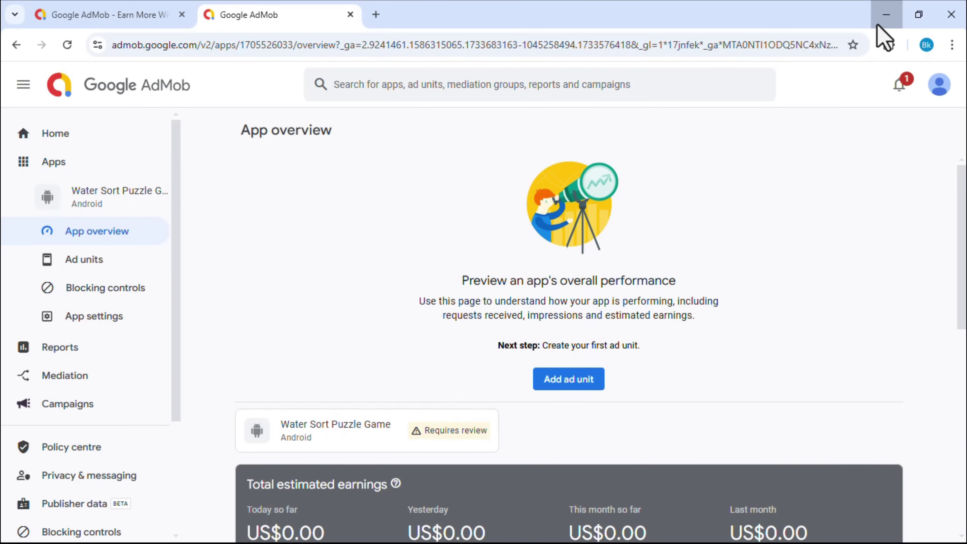
# - Switch to Website 2 APK Builder, enable AdMob Monetization, and enable both the banner ad and the interstitial ad in its configuration
pyautogui.click(885, 15)
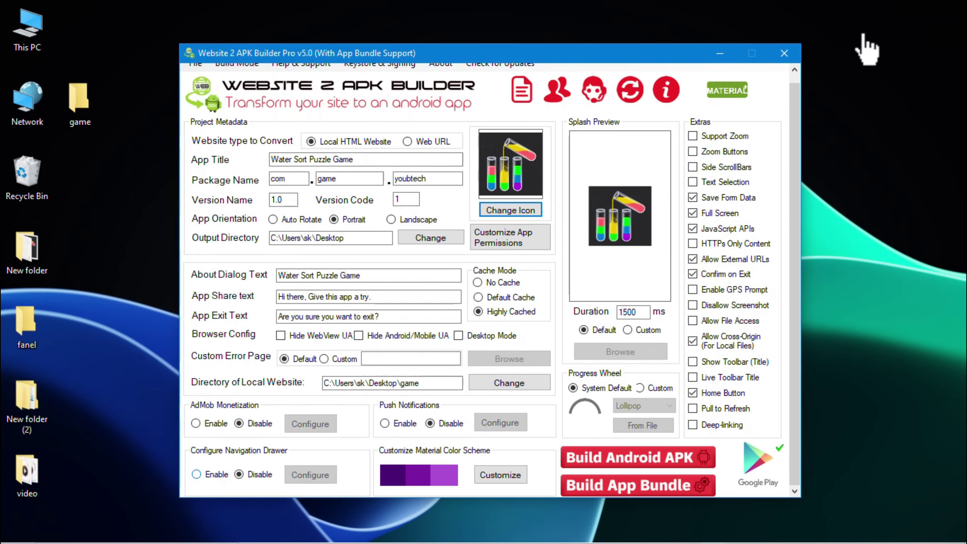
pyautogui.click(198, 423)
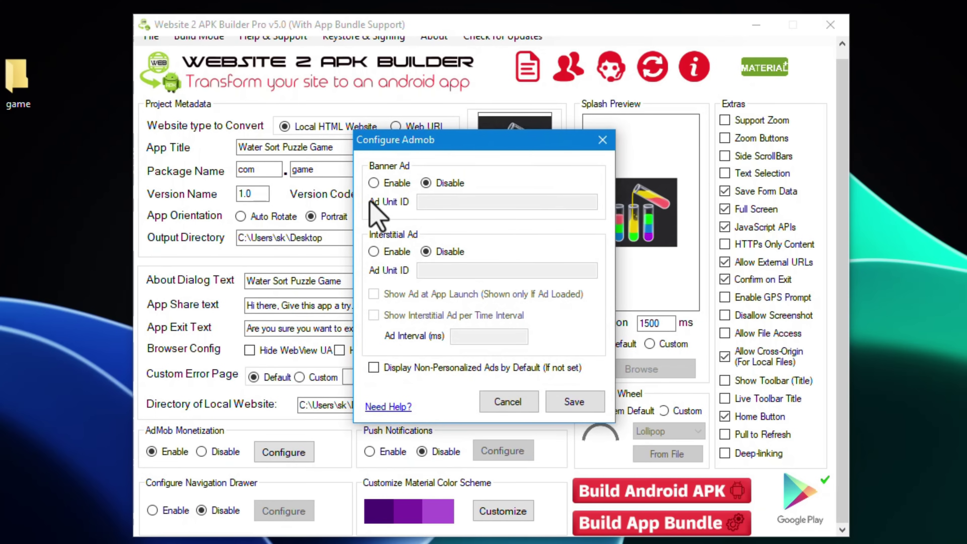
pyautogui.click(374, 183)
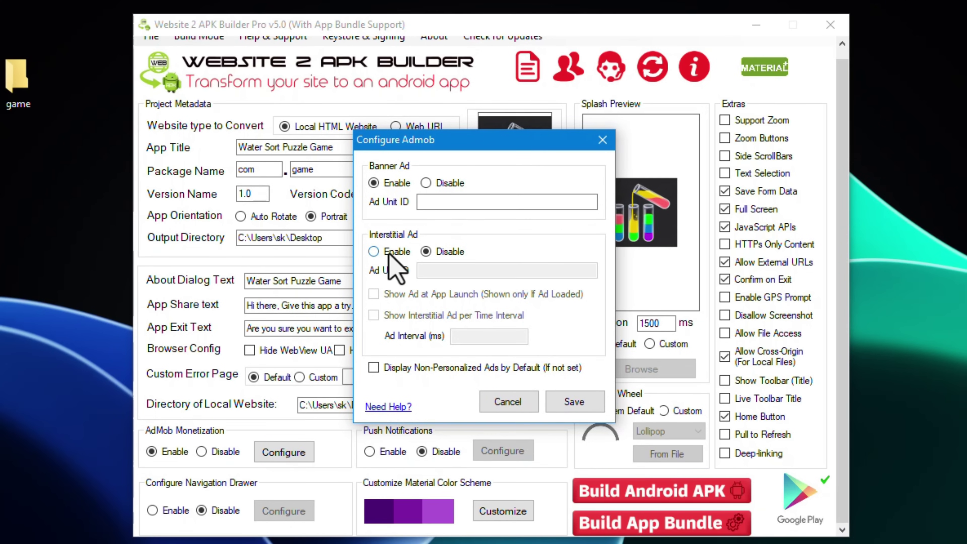
pyautogui.click(392, 263)
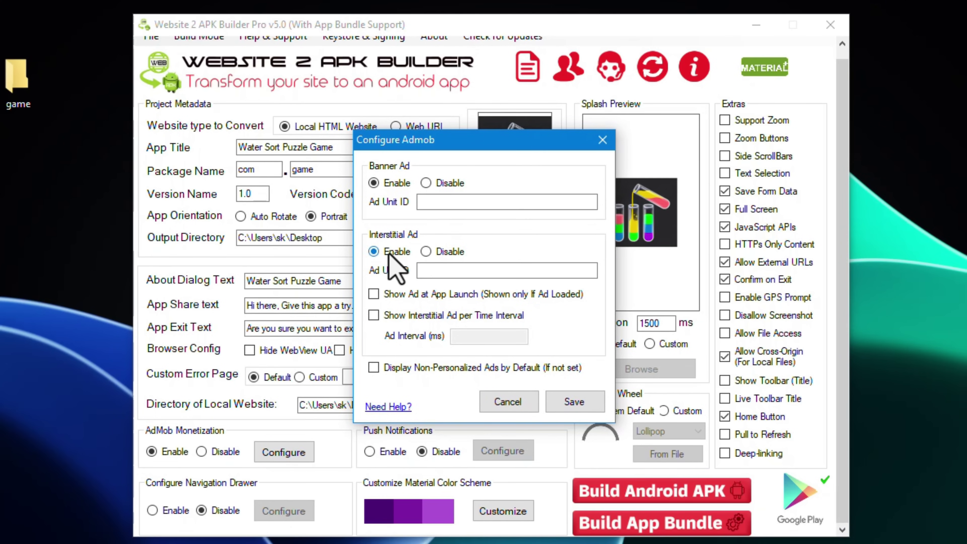
# - Set the interstitial ad to show at app launch, and create a banner ad unit named ad1 for the app in AdMob
pyautogui.click(396, 294)
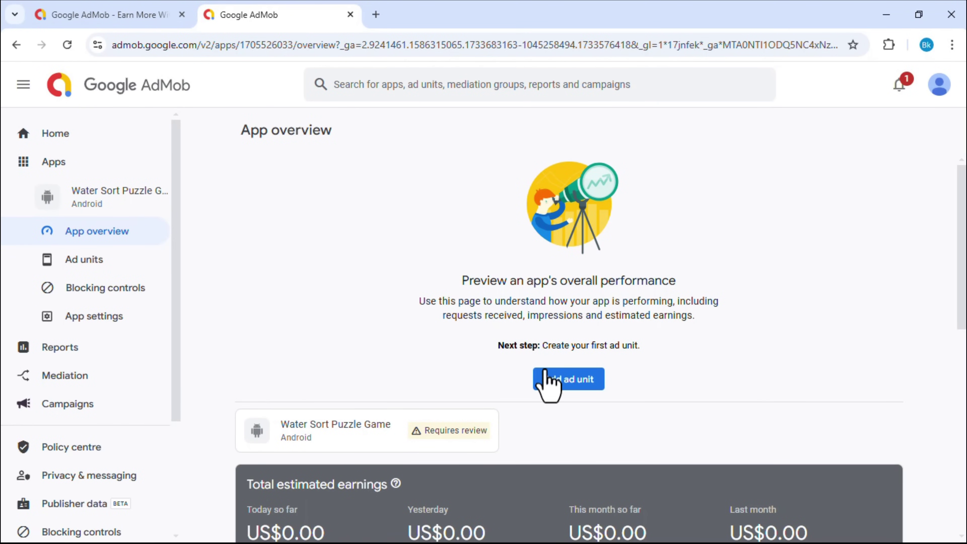
pyautogui.click(577, 388)
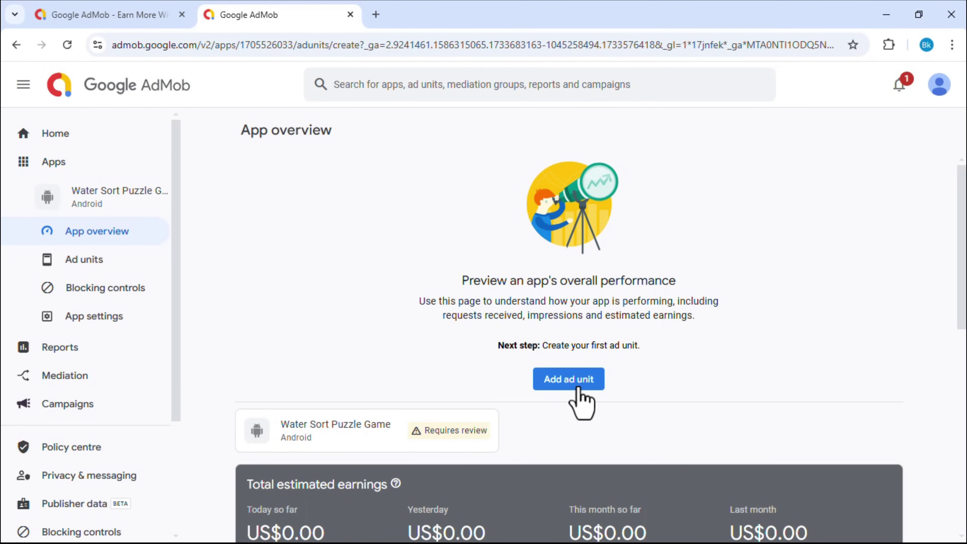
pyautogui.scroll(-2, 97, 384)
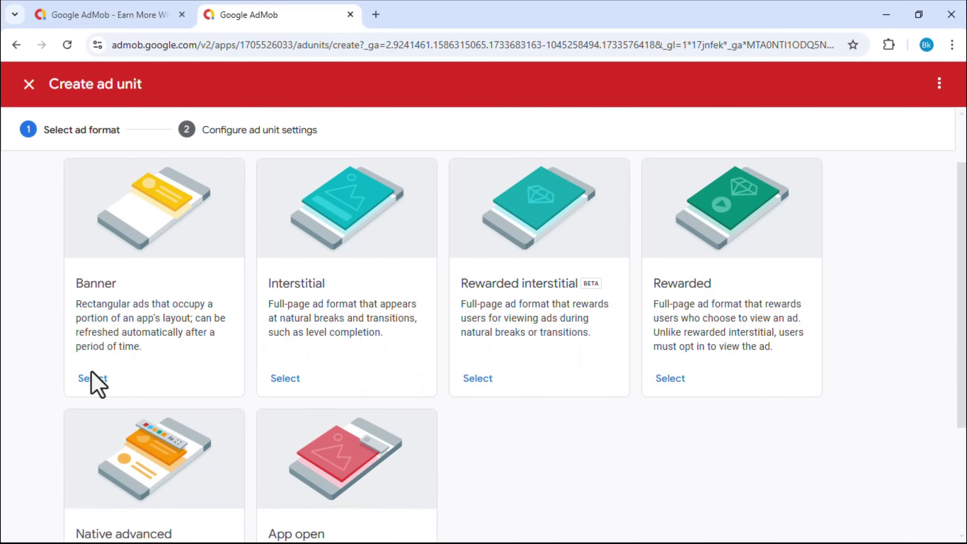
pyautogui.click(91, 379)
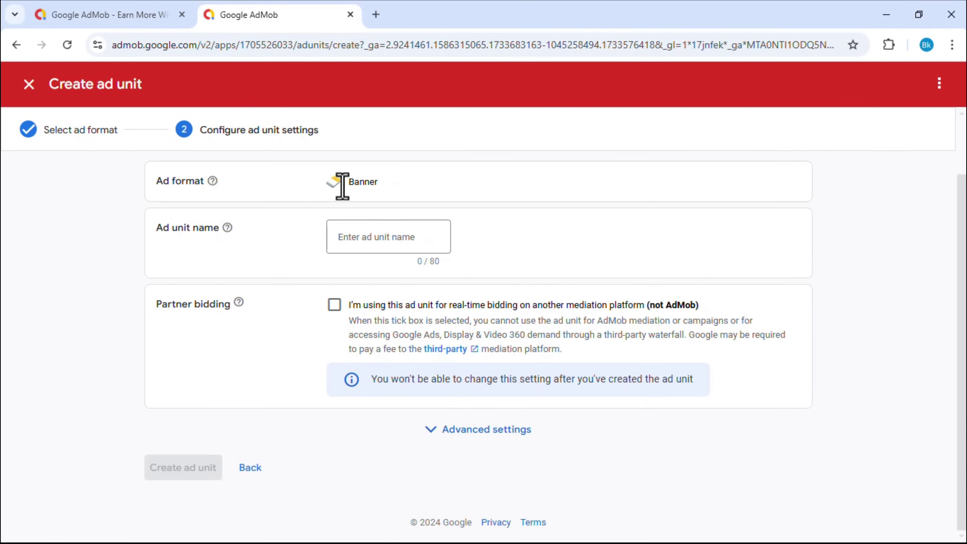
pyautogui.doubleClick(369, 183)
pyautogui.click(405, 238)
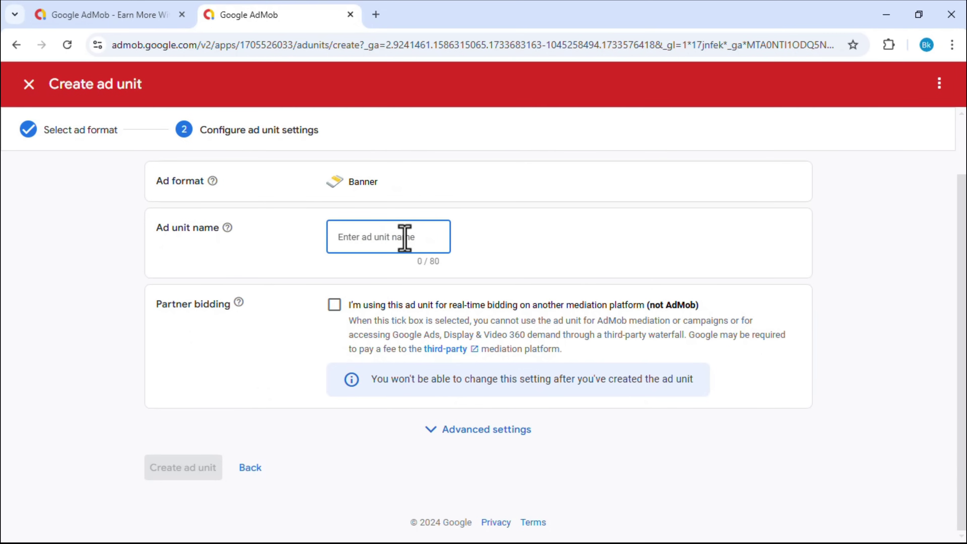
pyautogui.write('ad1')
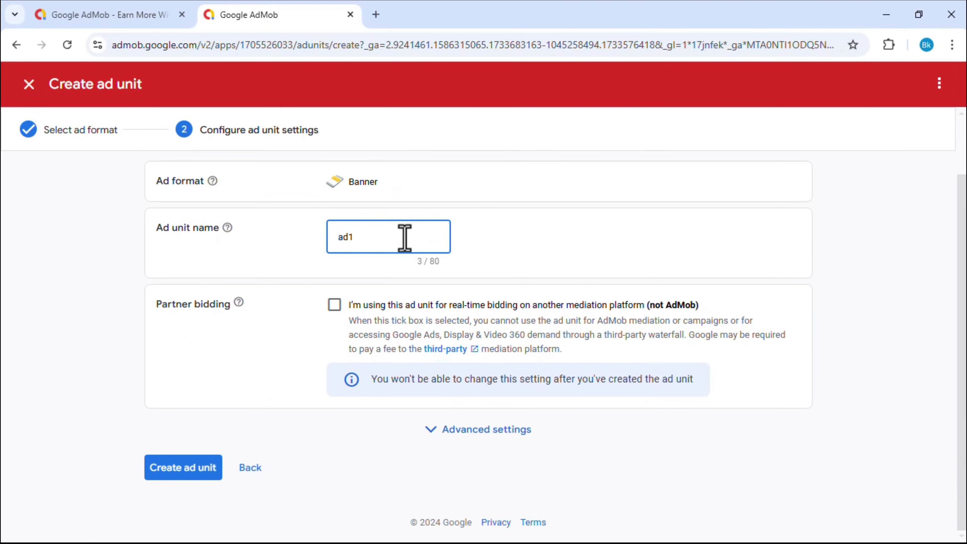
pyautogui.click(179, 469)
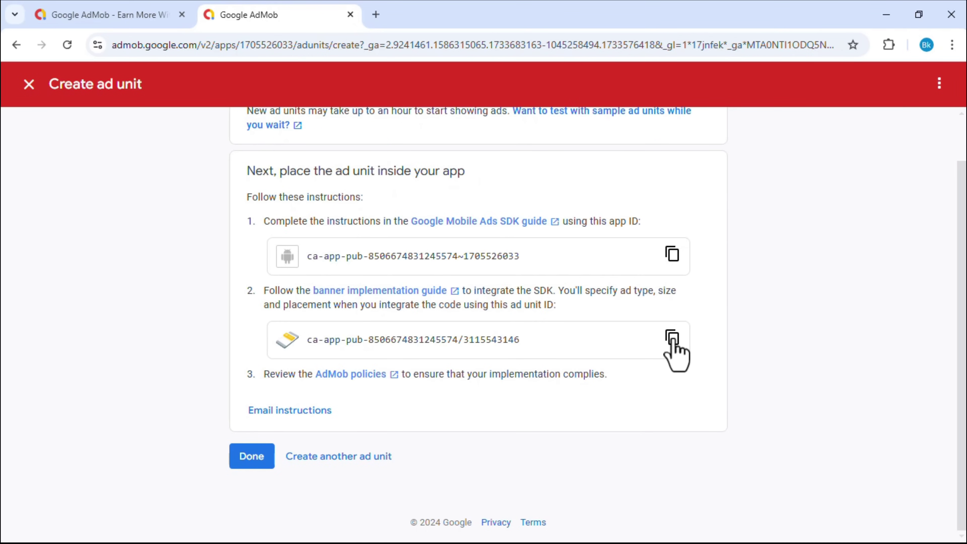
# - Copy the banner ad unit ID from AdMob and paste it as the banner's Ad Unit ID in Website 2 APK Builder
pyautogui.click(673, 338)
pyautogui.click(886, 14)
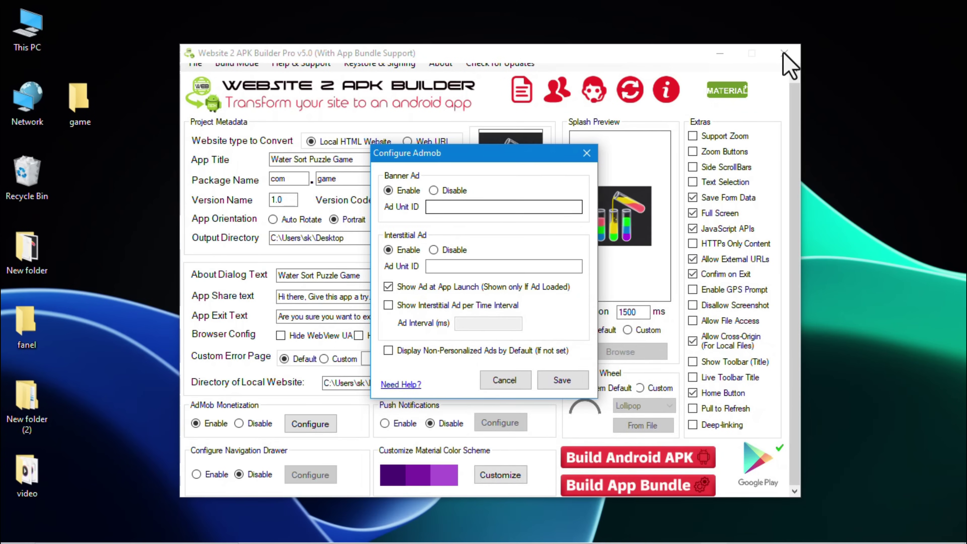
pyautogui.click(438, 207)
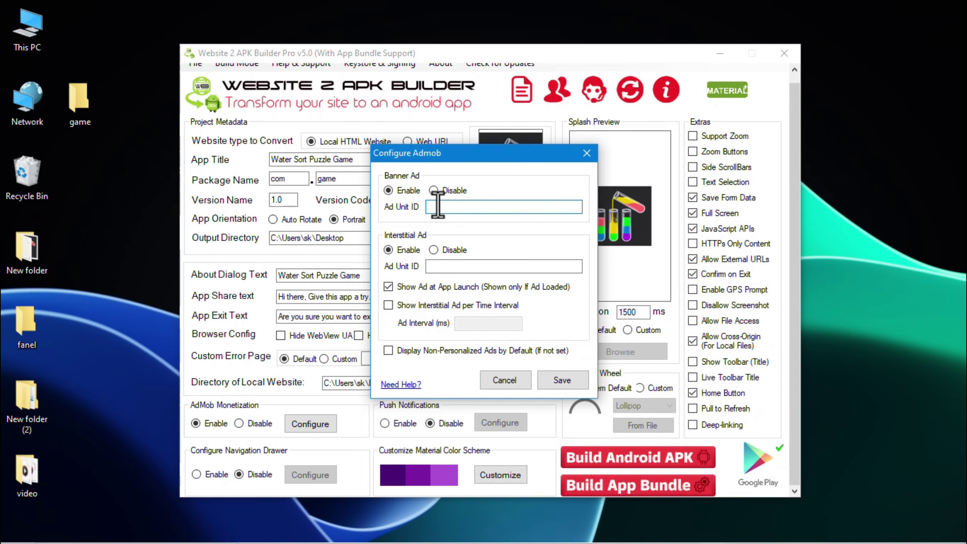
pyautogui.hotkey('ctrl', 'v')
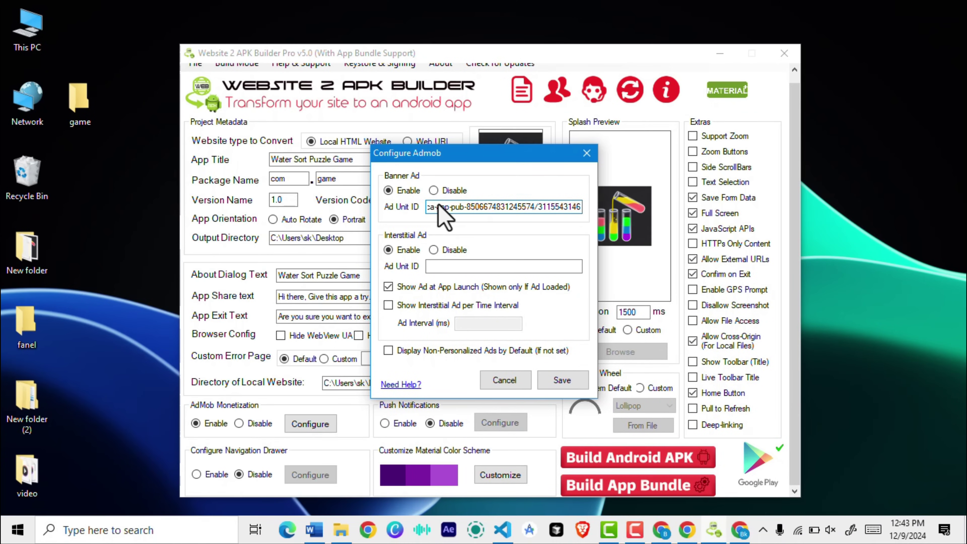
# - Switch back to AdMob and create another ad unit in the Interstitial format, named ad2
pyautogui.hotkey('alt', 'Tab')
pyautogui.click(280, 215)
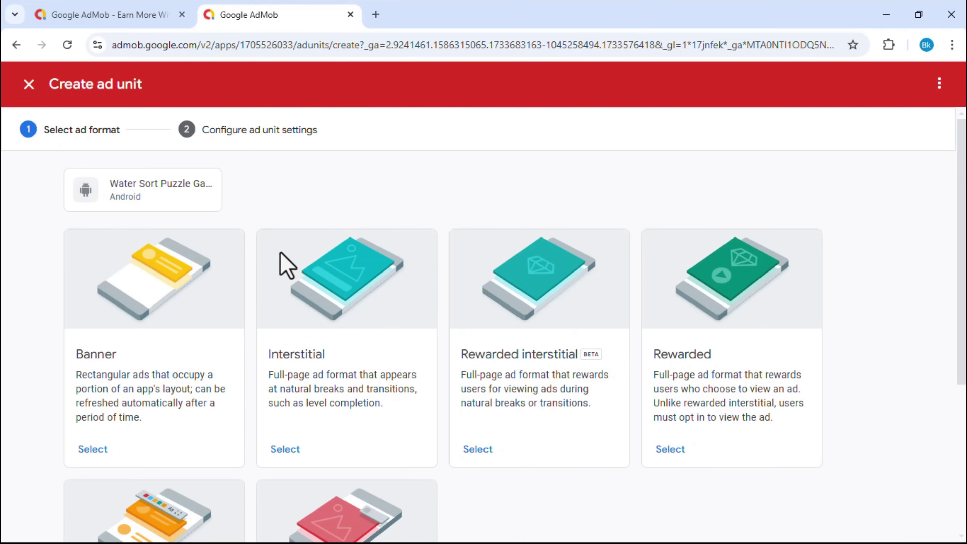
pyautogui.click(283, 452)
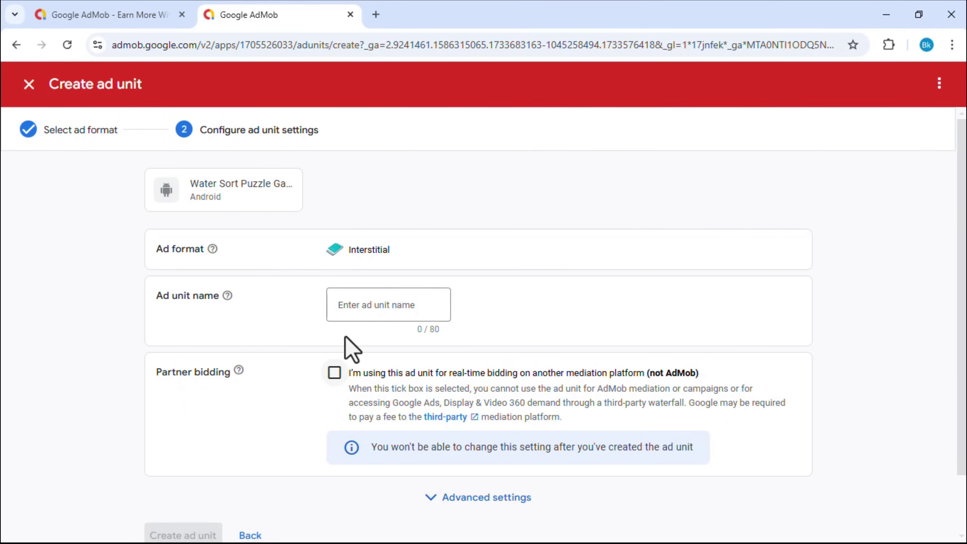
pyautogui.click(358, 310)
pyautogui.write('ad2')
pyautogui.scroll(-2, 283, 395)
pyautogui.click(183, 468)
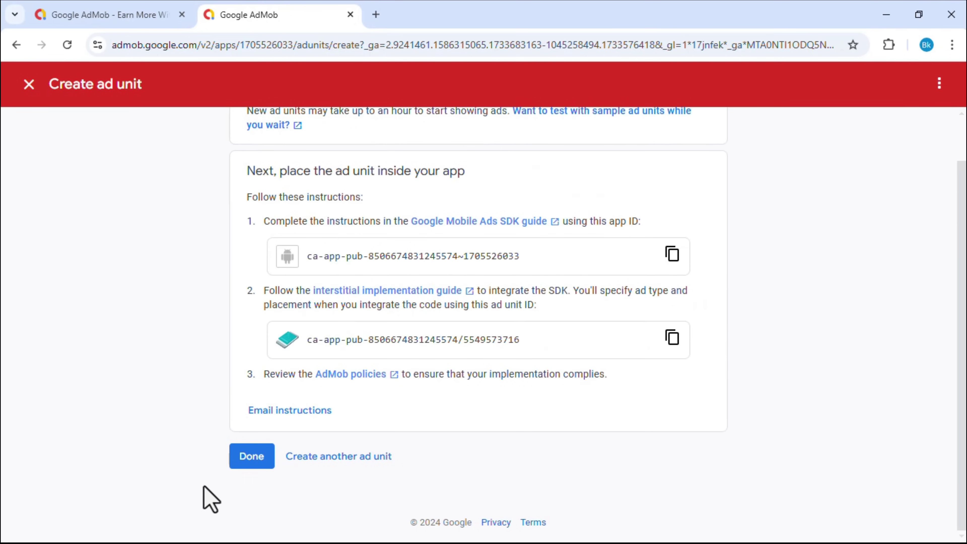
# - Copy the interstitial ad unit ID into the interstitial's Ad Unit ID in Website 2 APK Builder and save the AdMob configuration
pyautogui.click(672, 337)
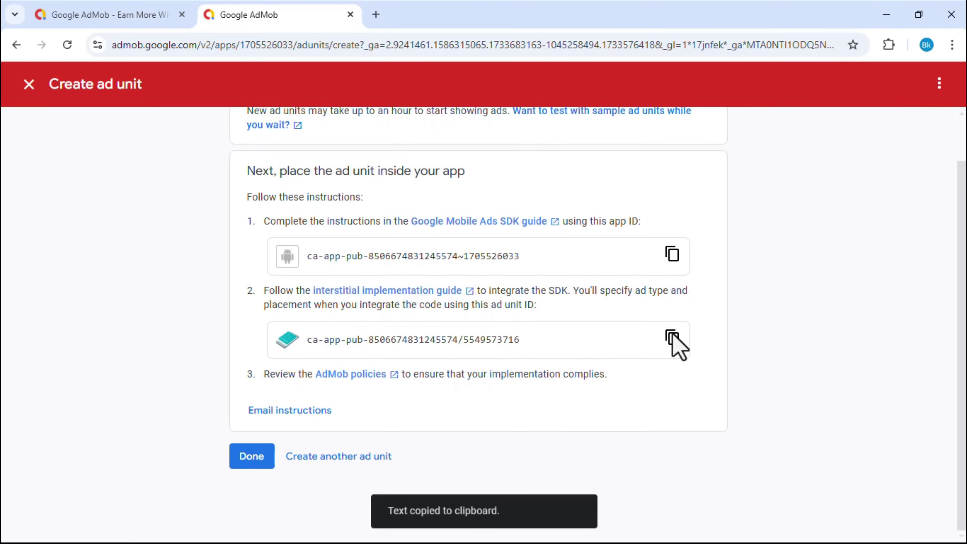
pyautogui.click(886, 15)
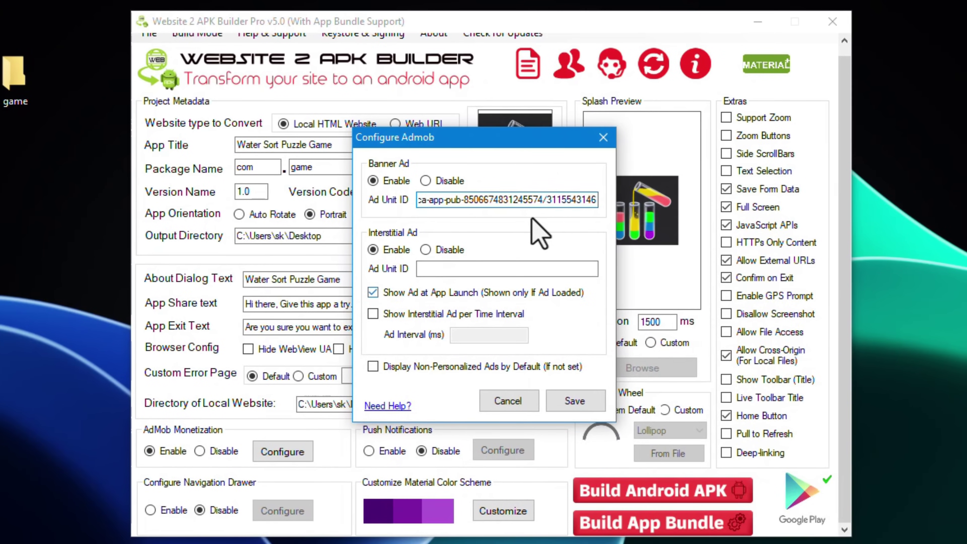
pyautogui.click(444, 268)
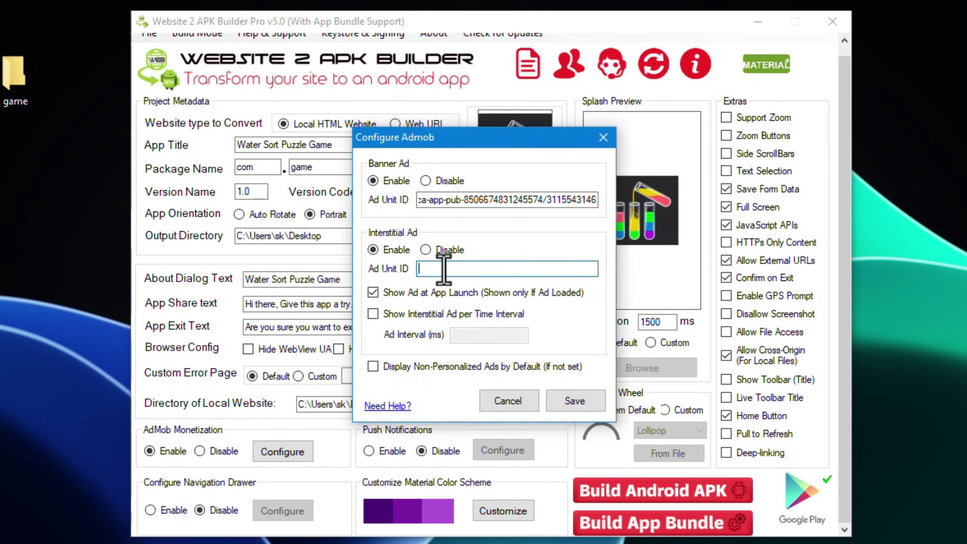
pyautogui.hotkey('ctrl', 'v')
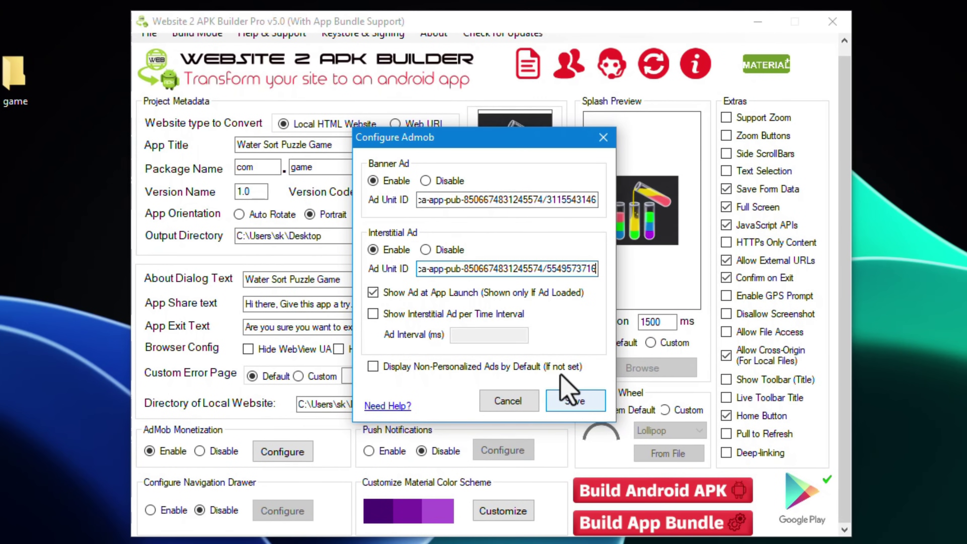
pyautogui.click(574, 401)
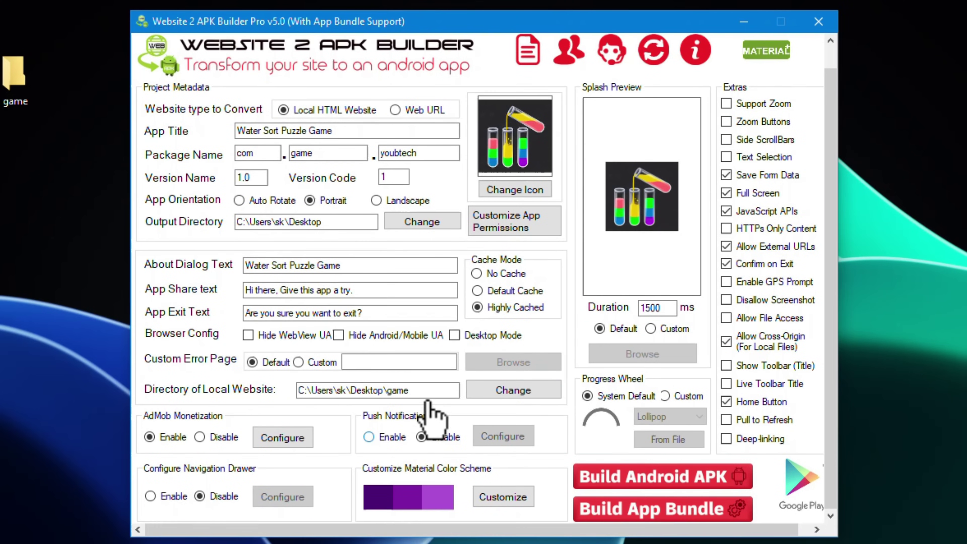
# - View the push notification configuration, and preview purple, blue and orange material color schemes without applying any of them
pyautogui.click(392, 440)
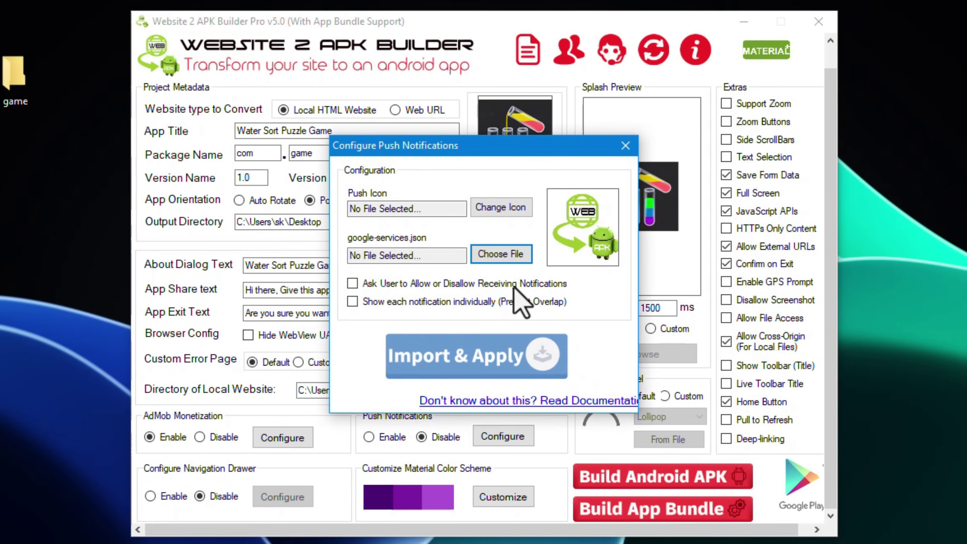
pyautogui.click(625, 146)
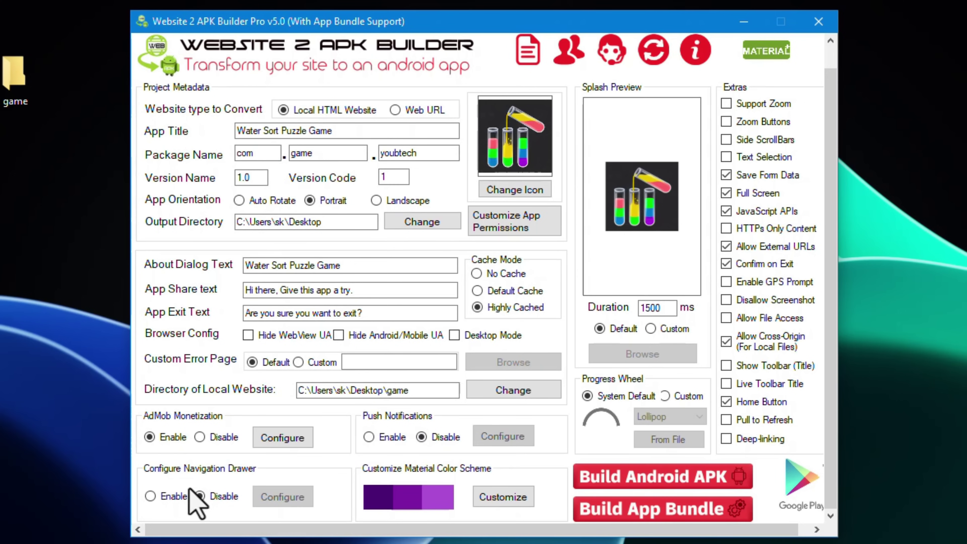
pyautogui.click(508, 501)
pyautogui.click(490, 312)
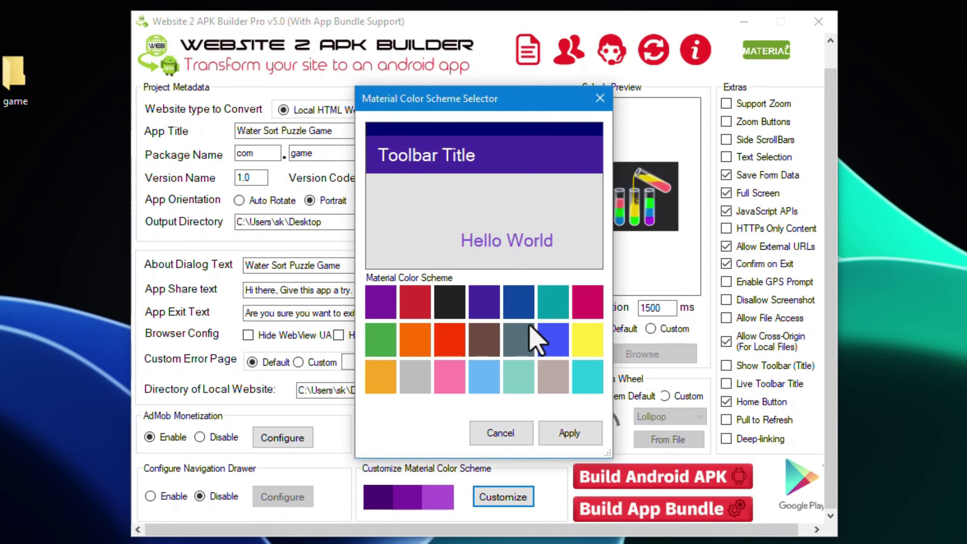
pyautogui.click(545, 349)
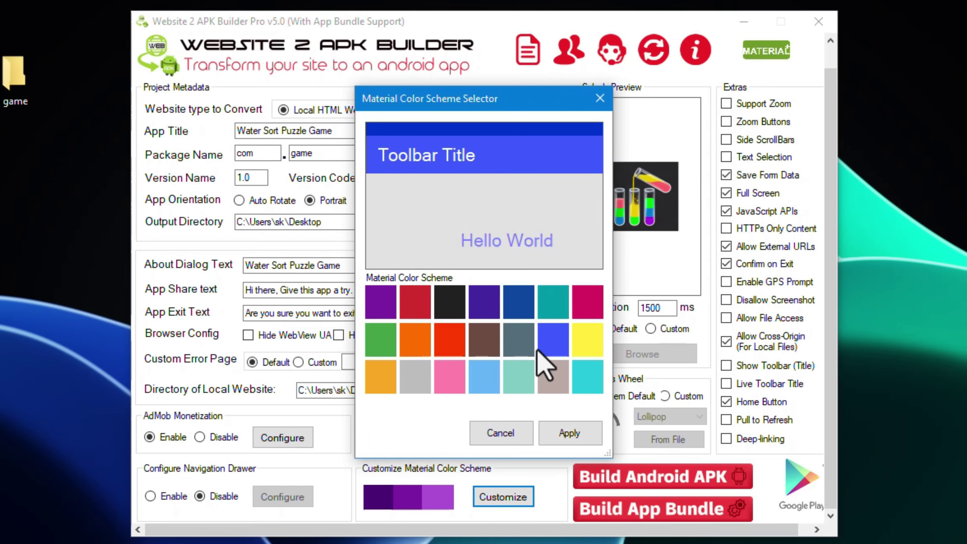
pyautogui.click(426, 344)
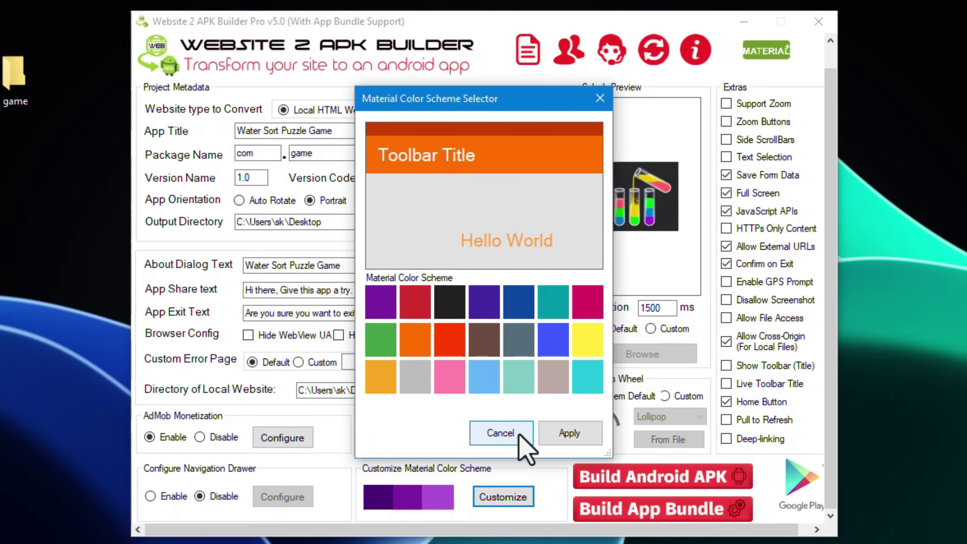
pyautogui.click(501, 433)
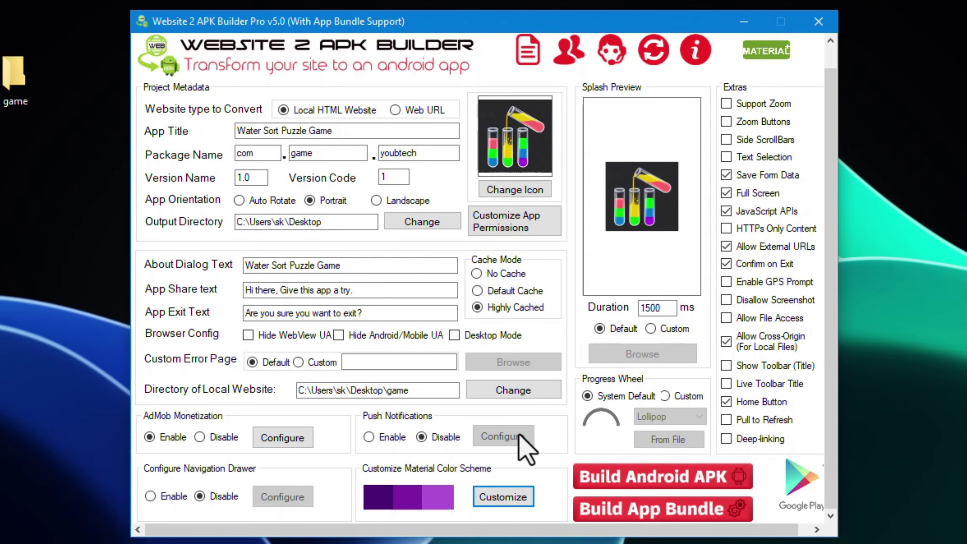
# - Build the Android APK of the Water Sort Puzzle Game and finish the build process
pyautogui.click(689, 479)
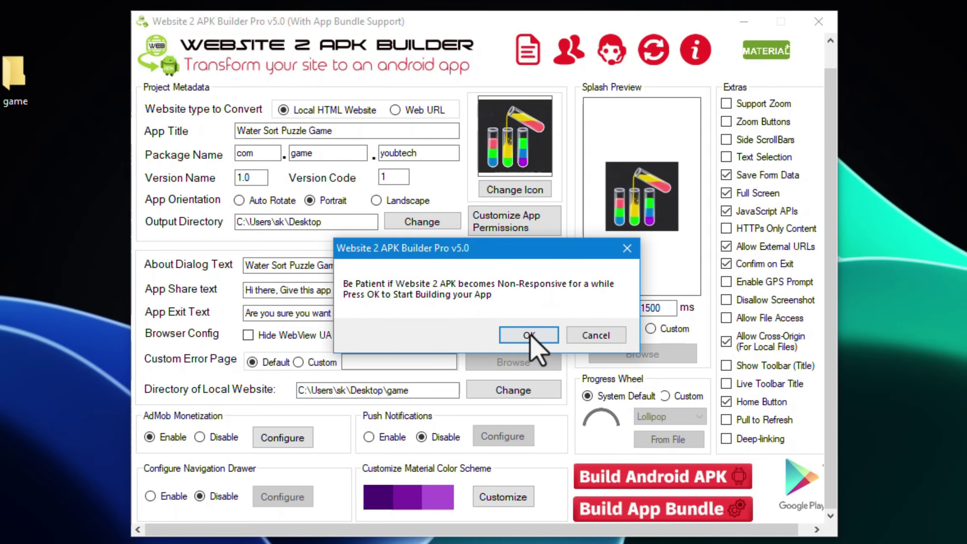
pyautogui.click(530, 335)
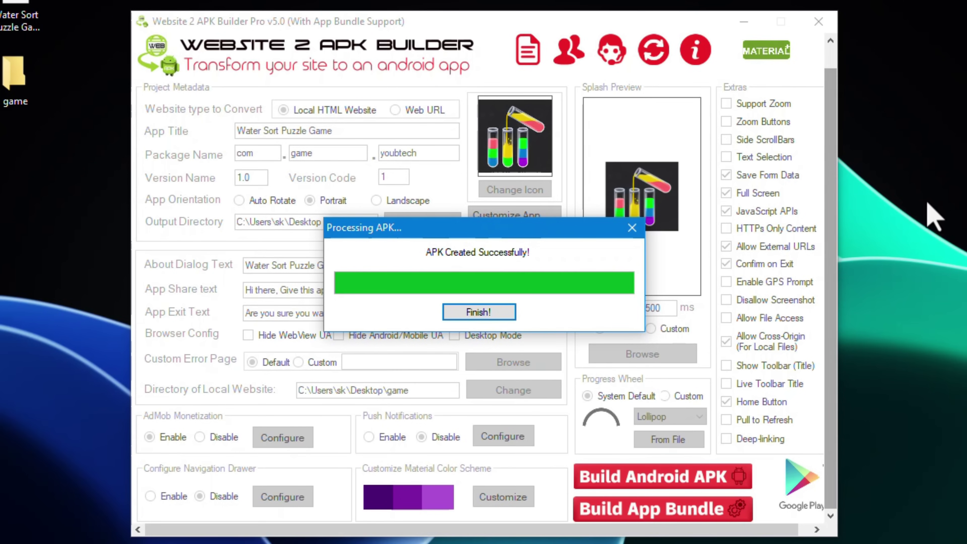
pyautogui.press('Return')
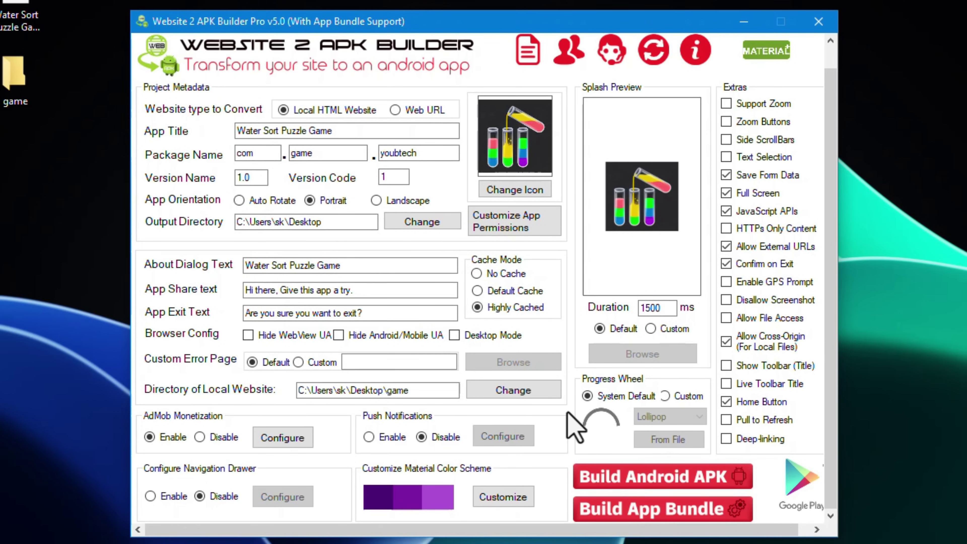
# - Move the built Water Sort Puzzle Game APK file to an empty desktop area on the other side of the builder window
pyautogui.click(27, 23)
pyautogui.moveTo(55, 284); pyautogui.dragTo(56, 285)
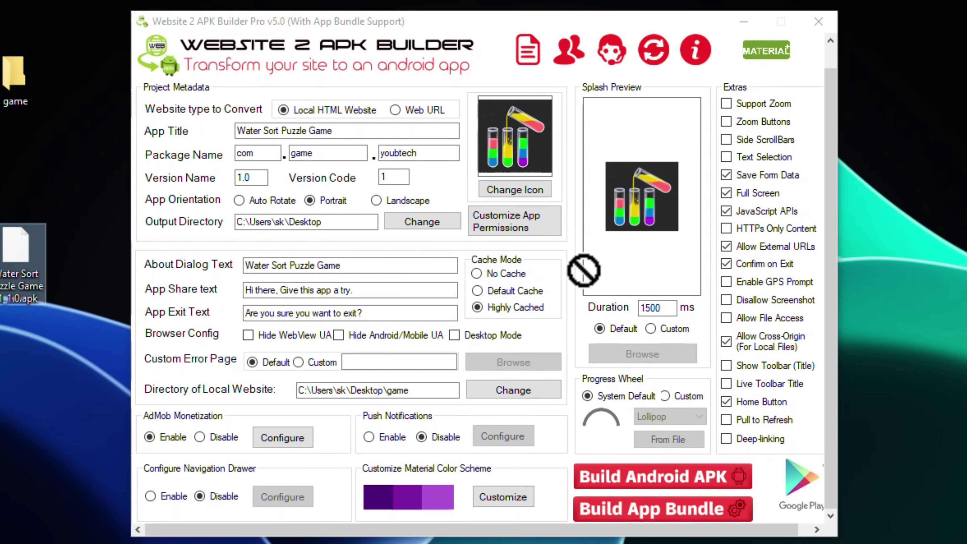
pyautogui.moveTo(896, 238); pyautogui.dragTo(896, 239)
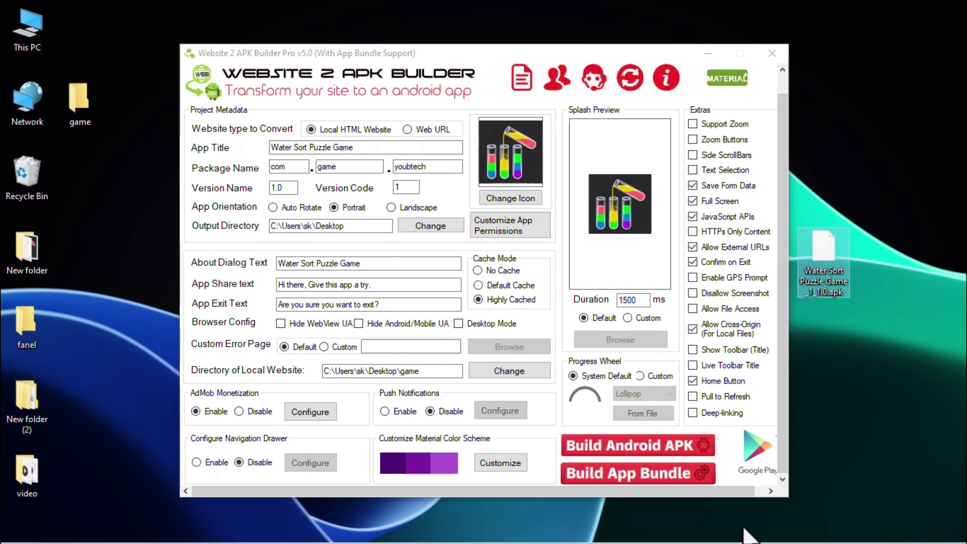
# - Switch to AdMob and view the app's settings and its form for adding app stores, leaving the form without adding one
pyautogui.click(746, 539)
pyautogui.click(740, 539)
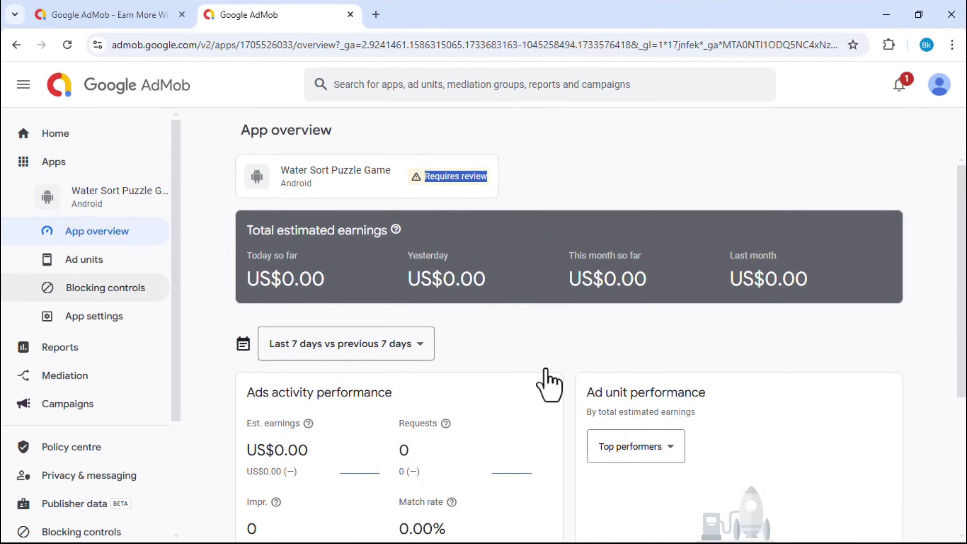
pyautogui.click(98, 320)
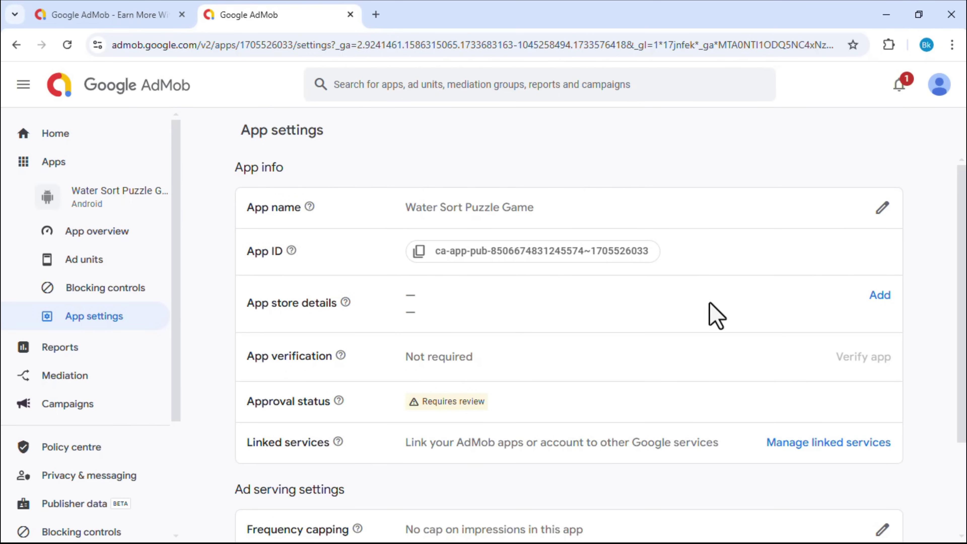
pyautogui.click(879, 297)
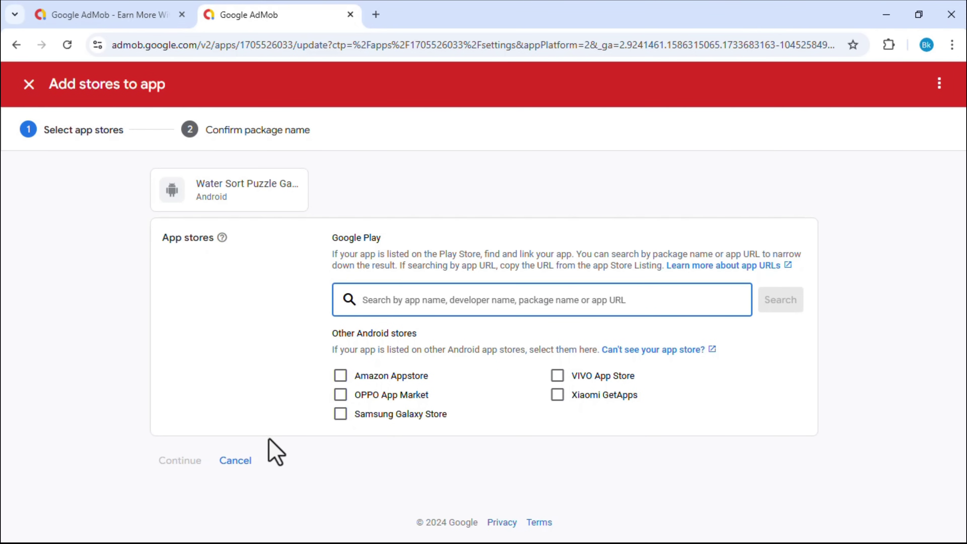
pyautogui.click(249, 460)
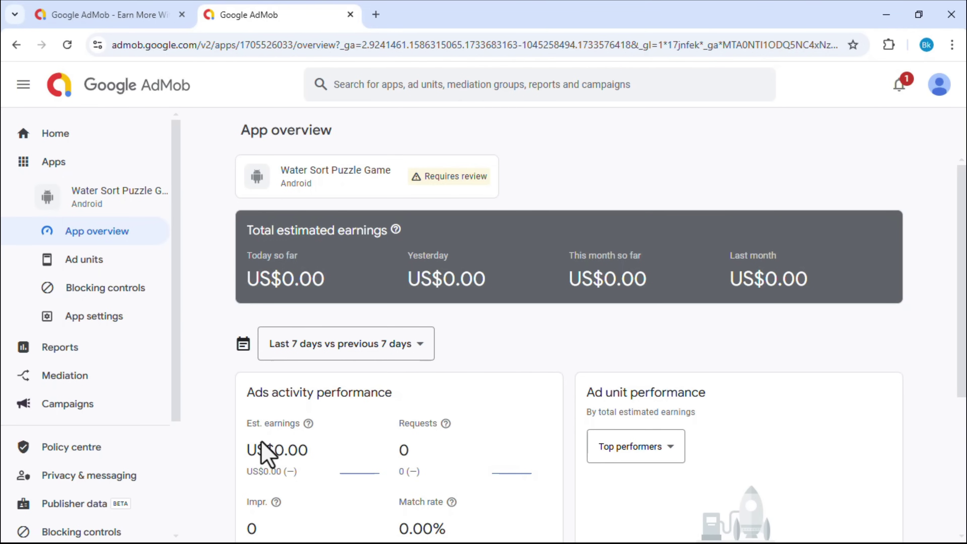
# - Examine the app overview's review status, estimated earnings and ad performance sections, and minimize the browser
pyautogui.moveTo(424, 176); pyautogui.dragTo(512, 191)
pyautogui.click(521, 193)
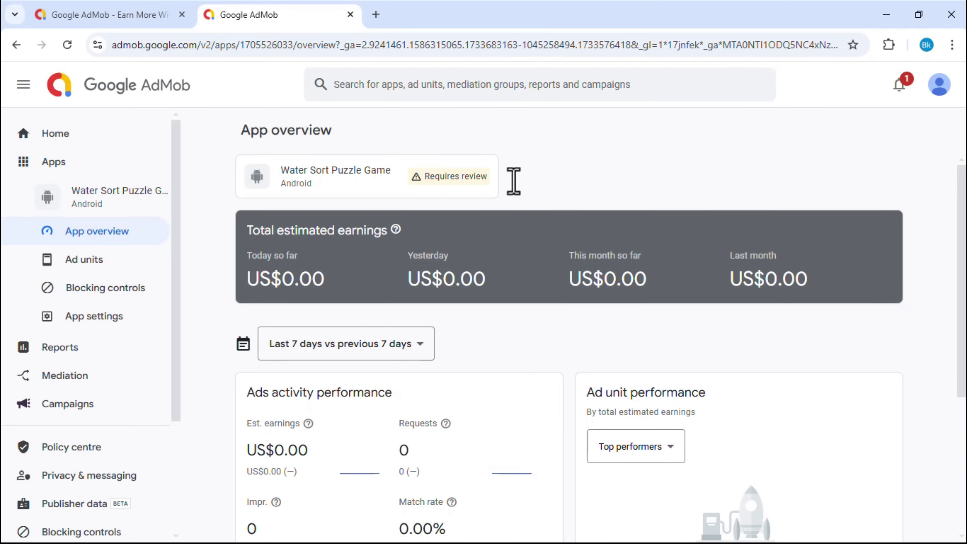
pyautogui.scroll(-5, 507, 258)
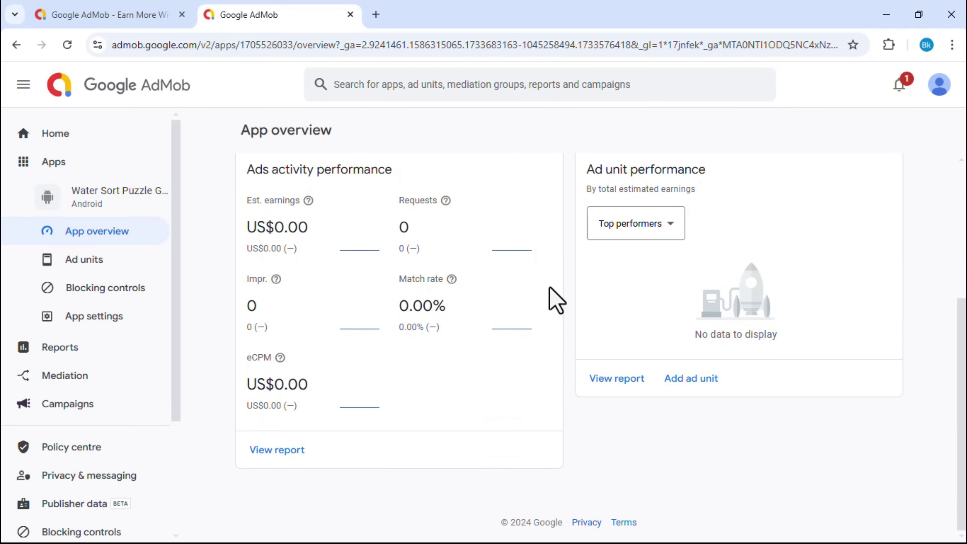
pyautogui.scroll(5, 568, 309)
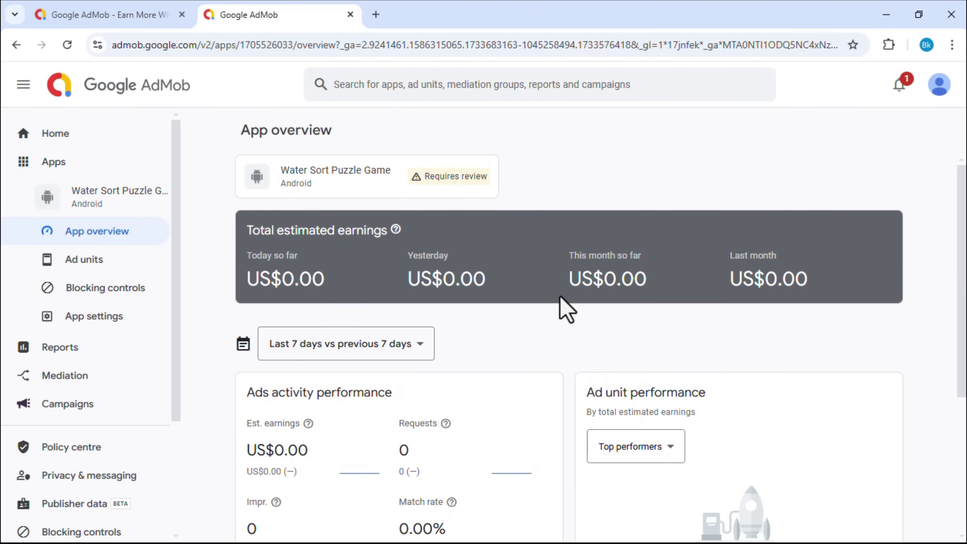
pyautogui.scroll(-5, 568, 309)
pyautogui.scroll(5, 567, 310)
pyautogui.scroll(-2, 568, 309)
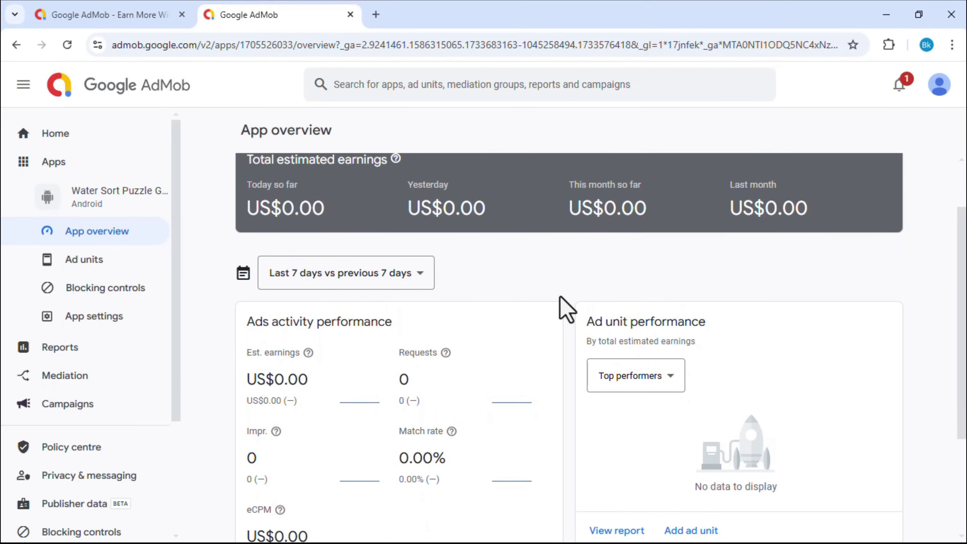
pyautogui.scroll(2, 566, 309)
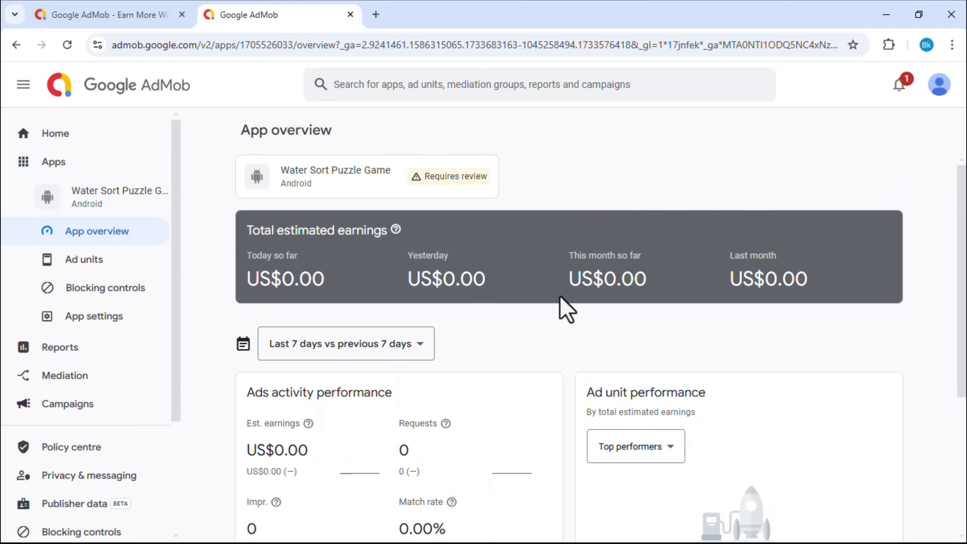
pyautogui.click(886, 15)
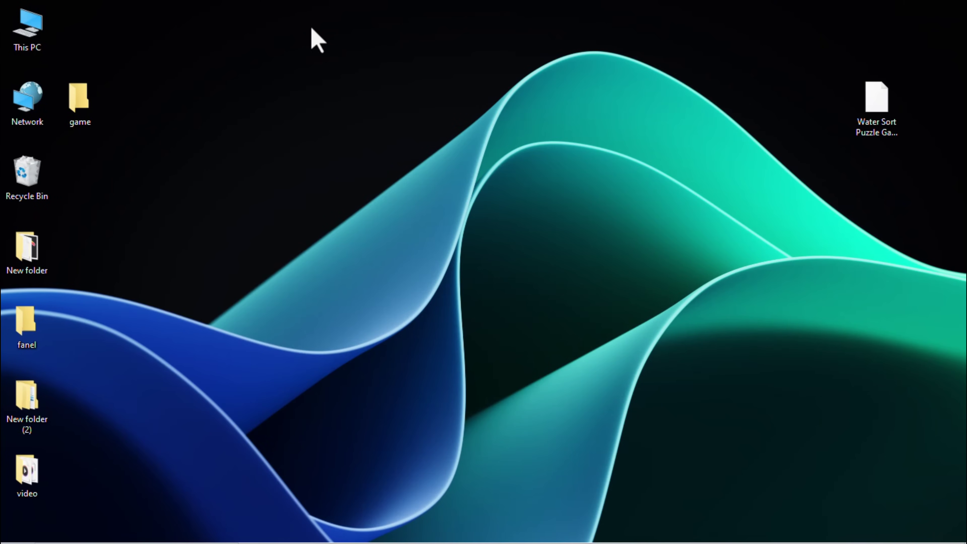